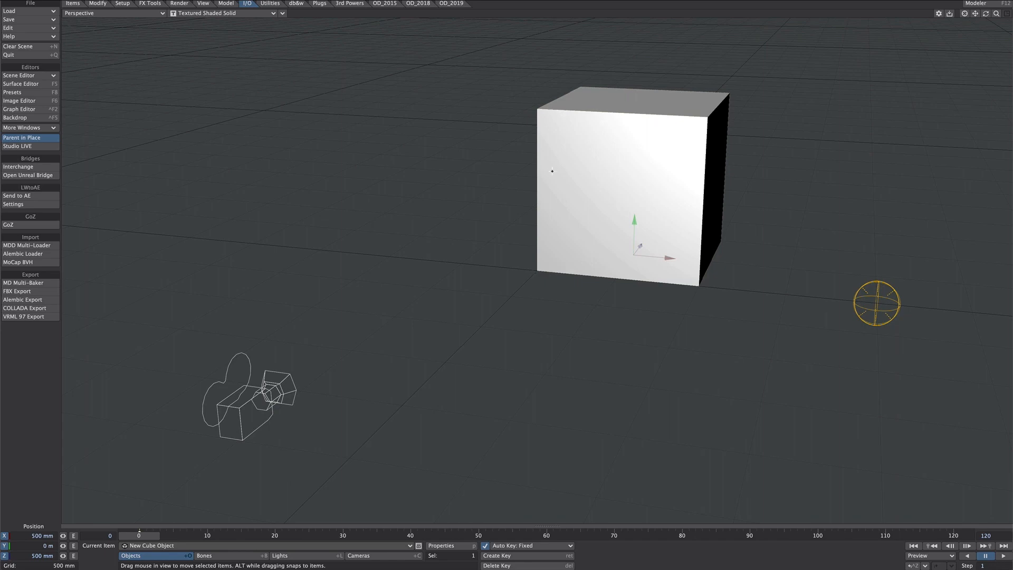
Step: Set interiorAngle.jpg as the Camera's background image, matching the camera frame size to the image and setting the background image options
{"action": "left_click", "coordinate": [179, 3]}
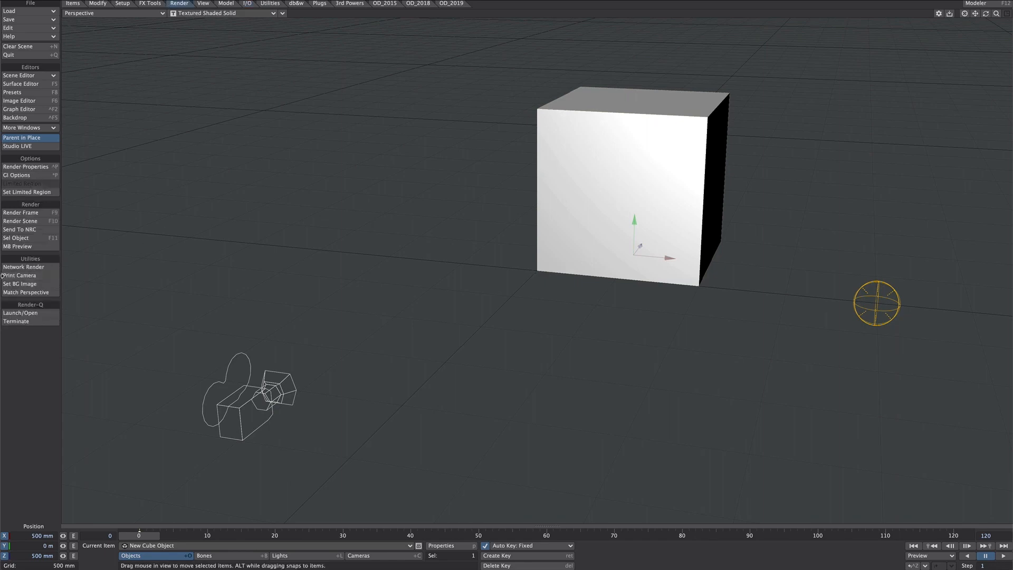
{"action": "left_click", "coordinate": [21, 284]}
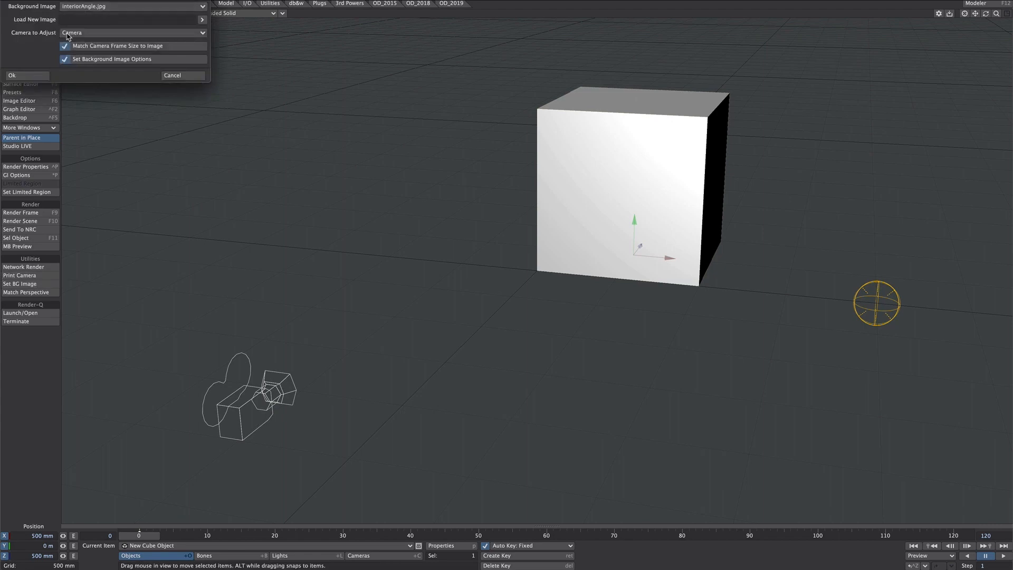
{"action": "left_click", "coordinate": [34, 77]}
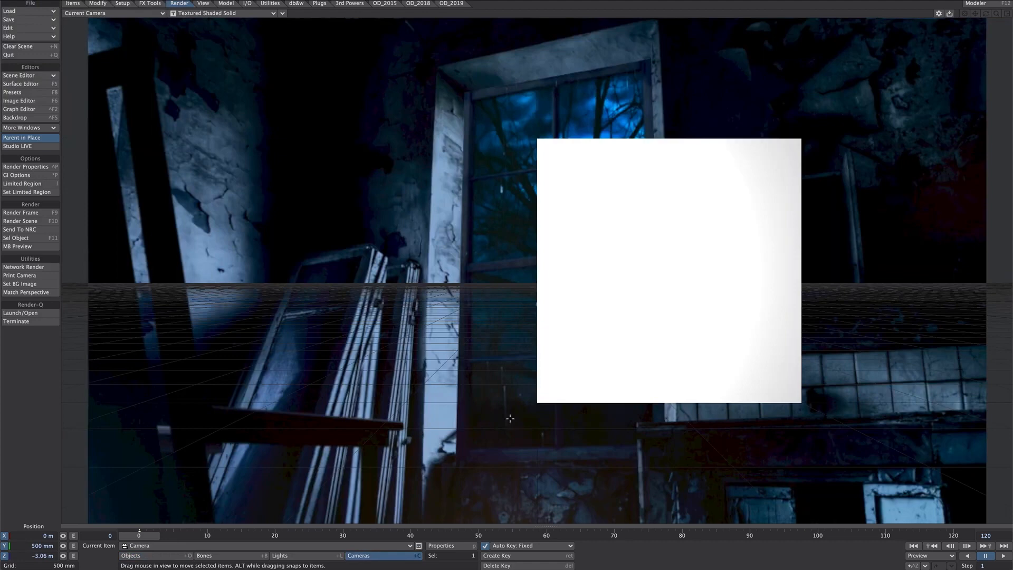
Step: Show the camera view beside a perspective view and pull the camera back to about Z -3.55 m
{"action": "key", "text": "F4"}
{"action": "left_click_drag", "start_coordinate": [773, 315], "coordinate": [713, 315], "text": "ctrl+alt"}
{"action": "left_click_drag", "start_coordinate": [787, 289], "coordinate": [767, 315], "text": "alt"}
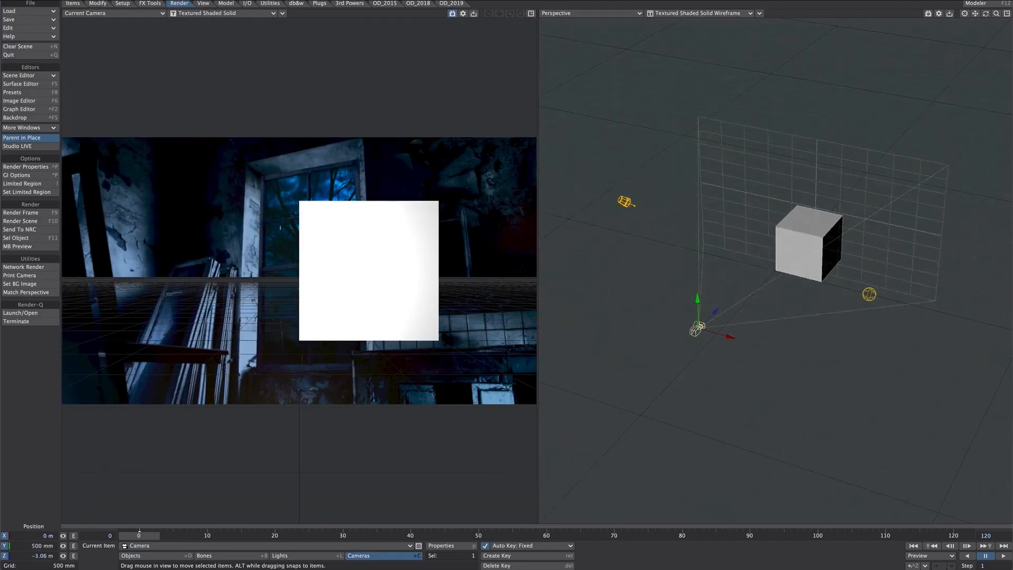
{"action": "key", "text": "shift+o"}
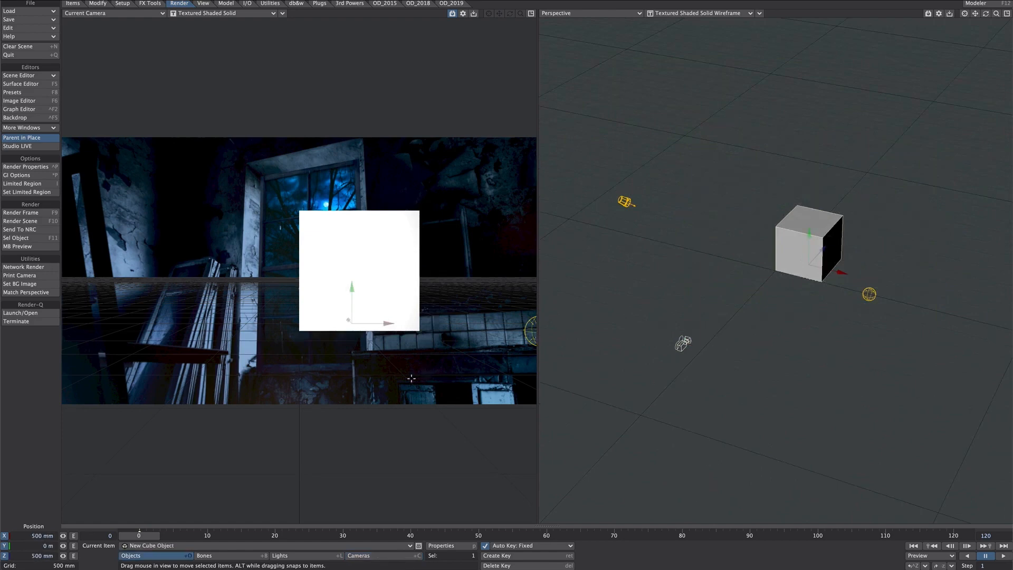
{"action": "key", "text": "shift+c"}
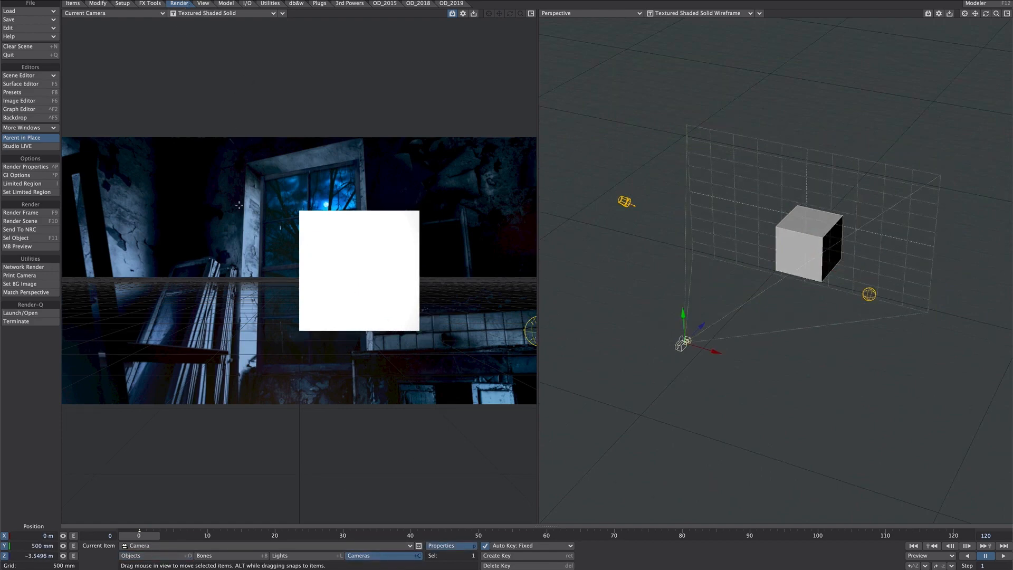
Step: Start Match Perspective and align the two red guides with the window frame's top edge and the top of the wall tiles
{"action": "left_click", "coordinate": [13, 294]}
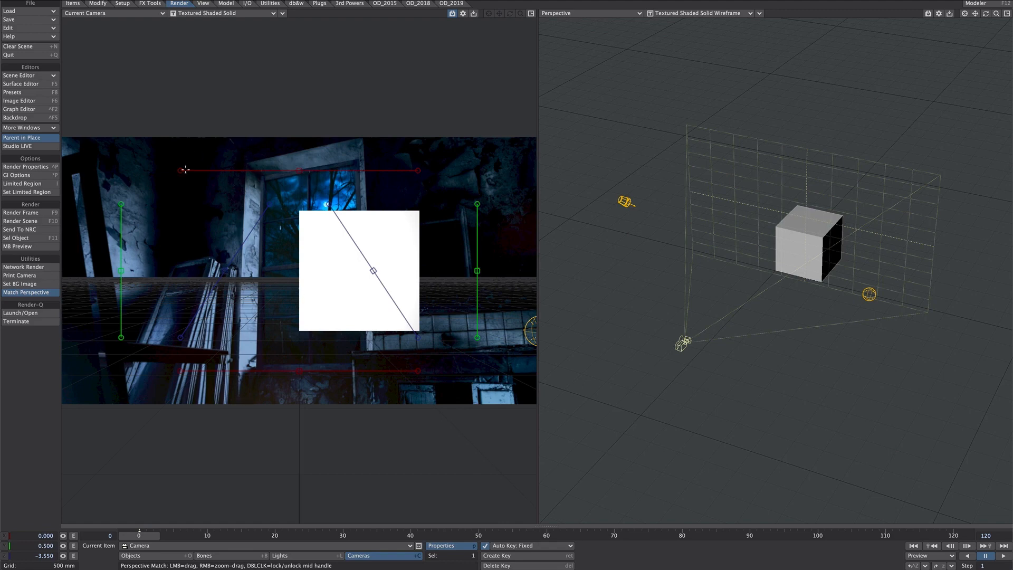
{"action": "left_click_drag", "start_coordinate": [182, 170], "coordinate": [245, 164]}
{"action": "left_click_drag", "start_coordinate": [418, 171], "coordinate": [361, 140]}
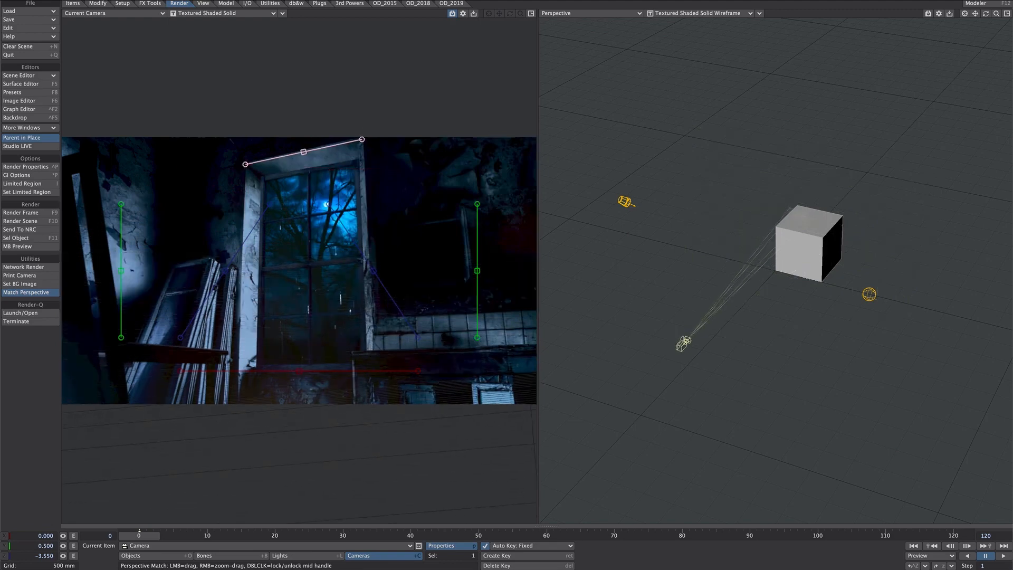
{"action": "left_click_drag", "start_coordinate": [299, 371], "coordinate": [415, 311]}
{"action": "left_click_drag", "start_coordinate": [297, 311], "coordinate": [374, 317]}
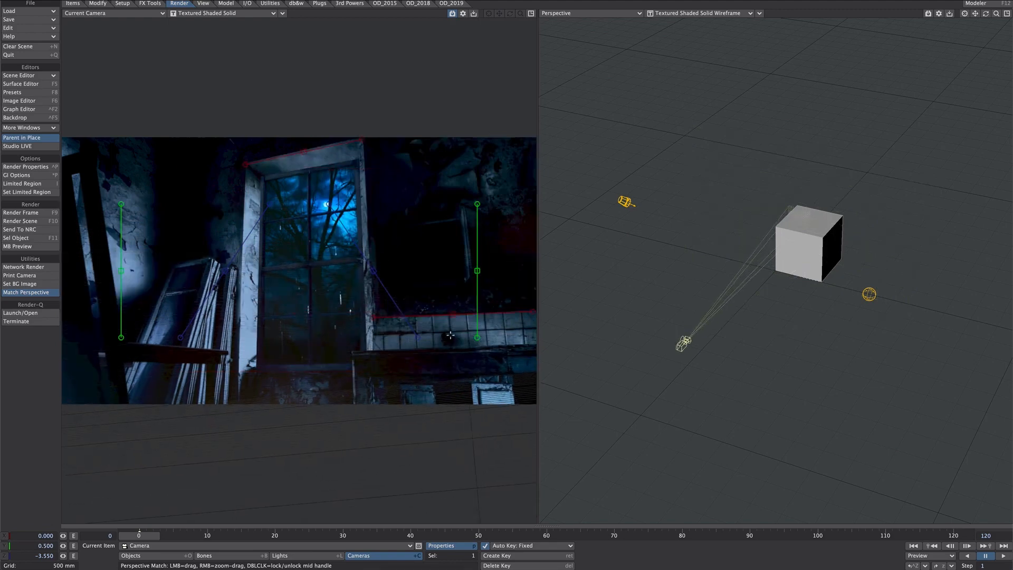
Step: Align the two green guides with the window's right and left vertical edges and display the camera view as Wireframe
{"action": "left_click_drag", "start_coordinate": [478, 204], "coordinate": [362, 139]}
{"action": "left_click_drag", "start_coordinate": [477, 337], "coordinate": [365, 404]}
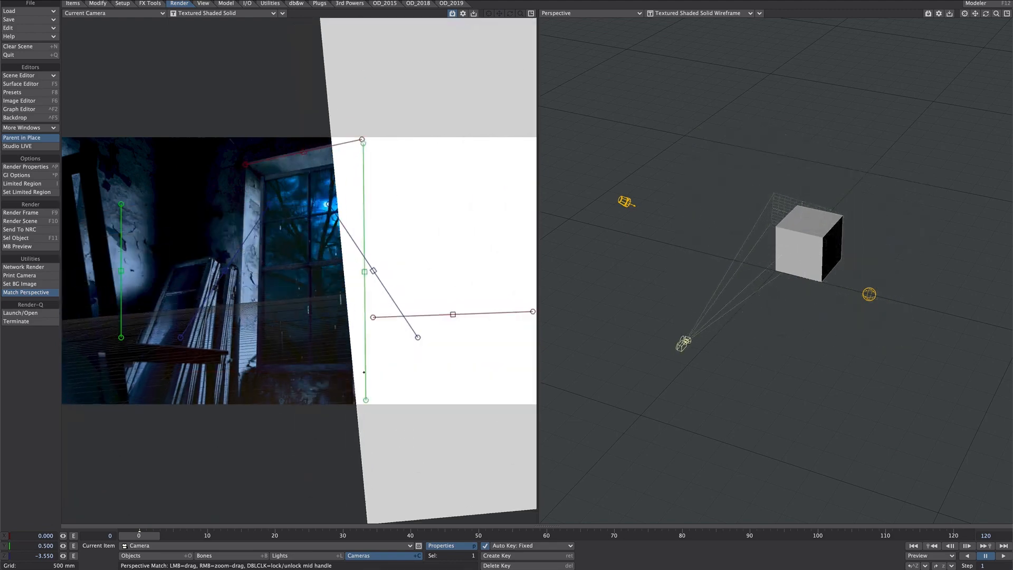
{"action": "left_click", "coordinate": [186, 13]}
{"action": "left_click", "coordinate": [185, 4]}
{"action": "left_click_drag", "start_coordinate": [362, 139], "coordinate": [364, 143]}
{"action": "left_click_drag", "start_coordinate": [365, 404], "coordinate": [377, 404]}
{"action": "left_click_drag", "start_coordinate": [120, 204], "coordinate": [245, 166]}
{"action": "left_click_drag", "start_coordinate": [121, 337], "coordinate": [239, 399]}
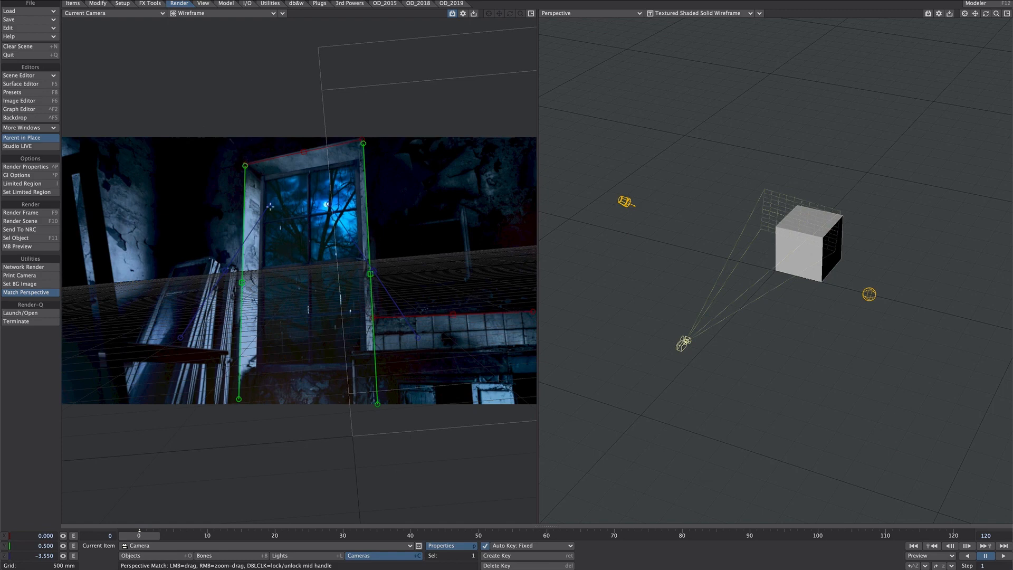
Step: Place one blue guide diagonally from the window's upper-left corner and the other nearly level across the lower part of the window
{"action": "left_click_drag", "start_coordinate": [270, 206], "coordinate": [447, 283]}
{"action": "left_click_drag", "start_coordinate": [180, 337], "coordinate": [143, 342]}
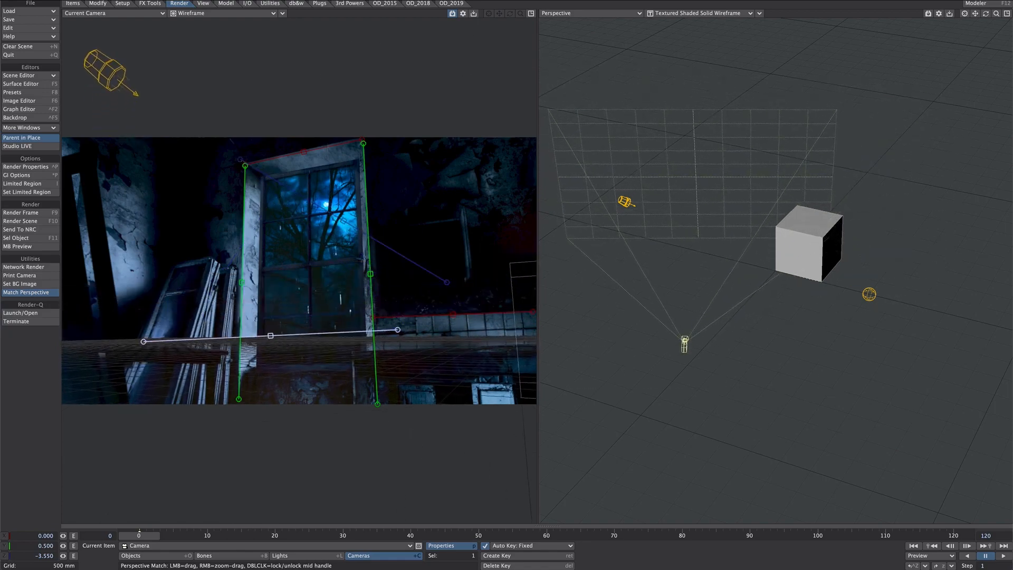
{"action": "left_click_drag", "start_coordinate": [398, 330], "coordinate": [436, 325]}
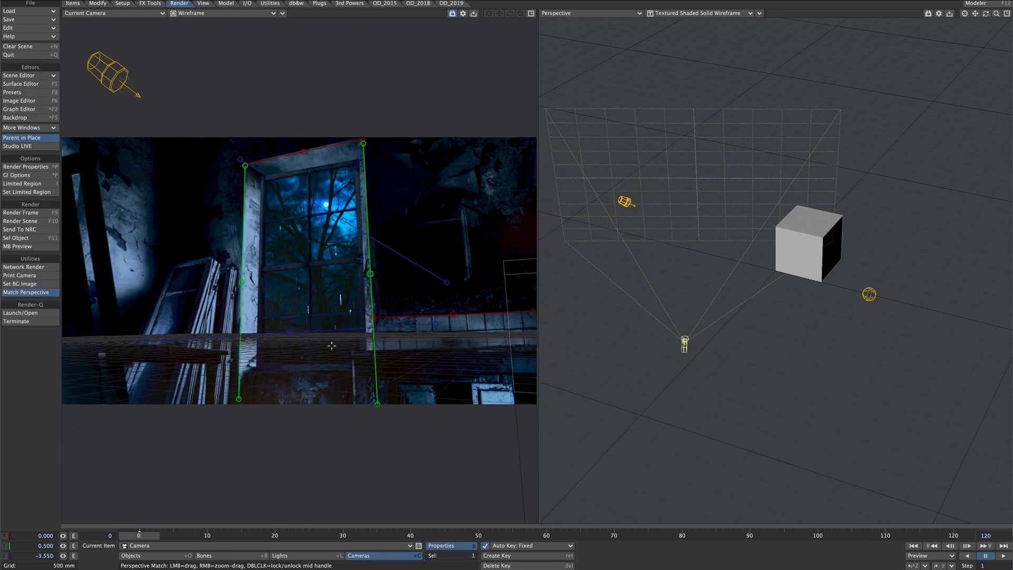
Step: Enable the Origin option for Perspective Match and place the origin at the lower end of the right green guide
{"action": "key", "text": "n"}
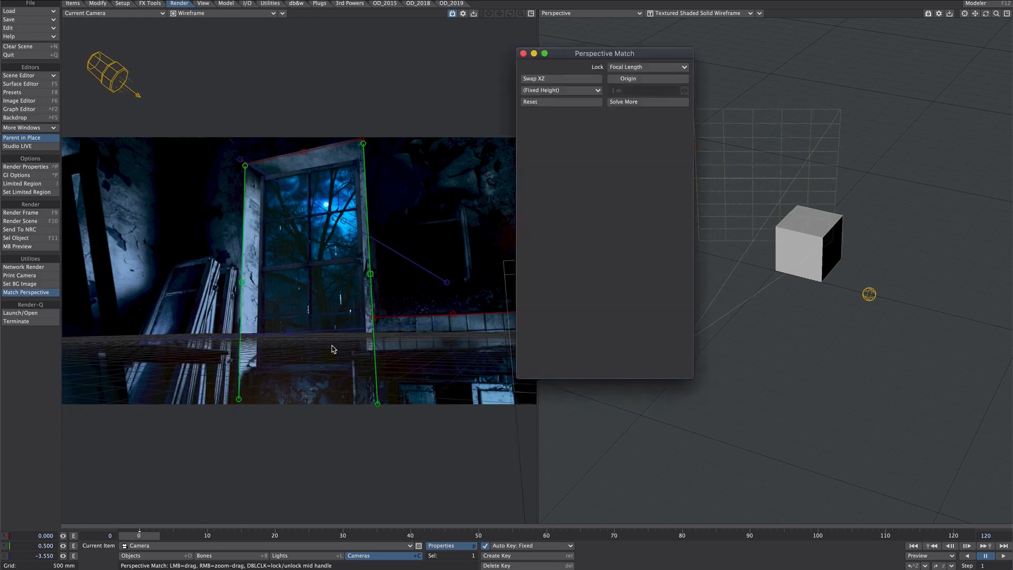
{"action": "left_click", "coordinate": [629, 79]}
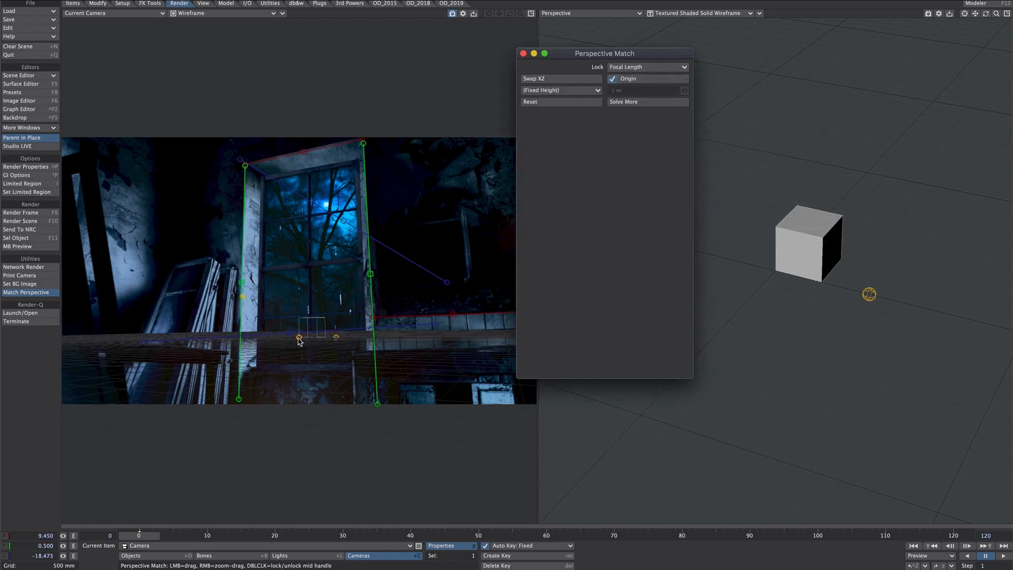
{"action": "left_click_drag", "start_coordinate": [299, 338], "coordinate": [377, 404]}
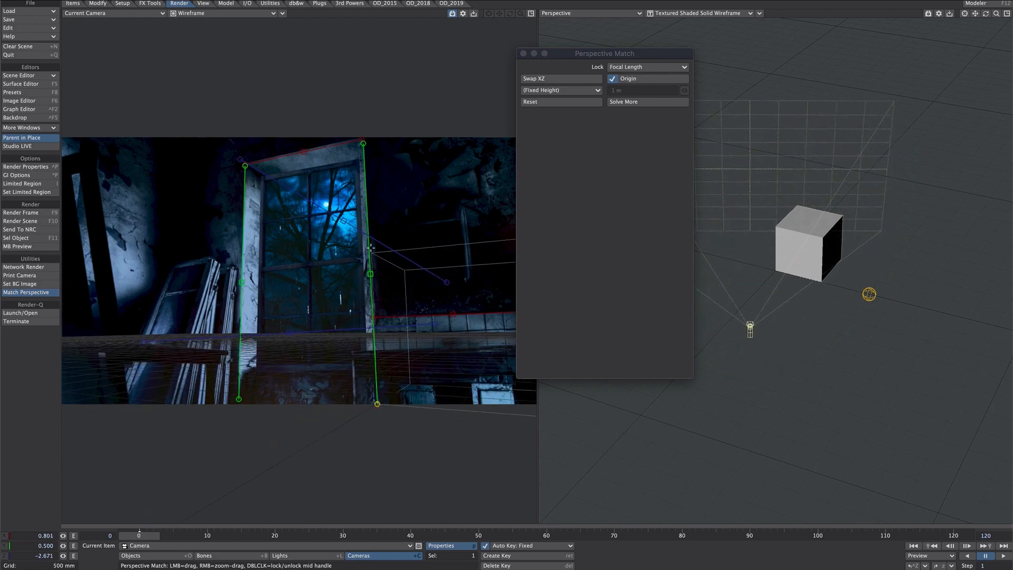
Step: Set the match scale to Height From Floor and fit the 1 m marker from the photo's lower edge to the window's lower part
{"action": "left_click", "coordinate": [529, 91]}
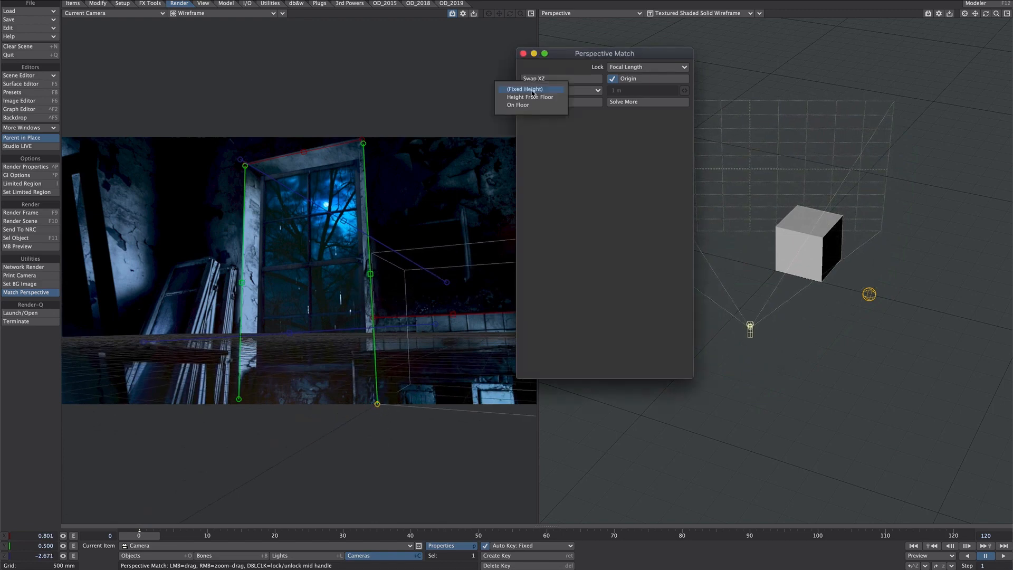
{"action": "left_click", "coordinate": [552, 98]}
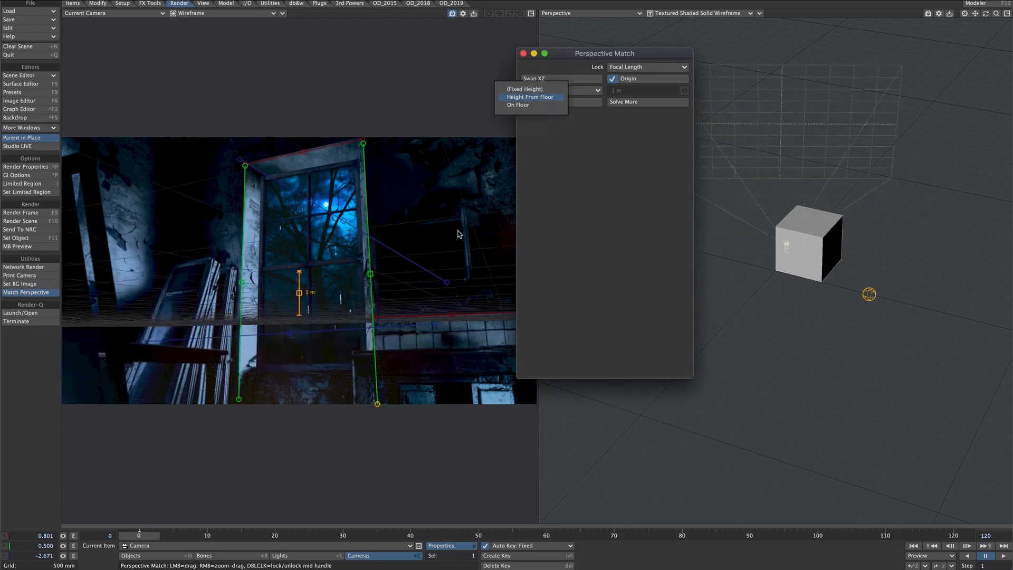
{"action": "left_click_drag", "start_coordinate": [299, 318], "coordinate": [301, 404]}
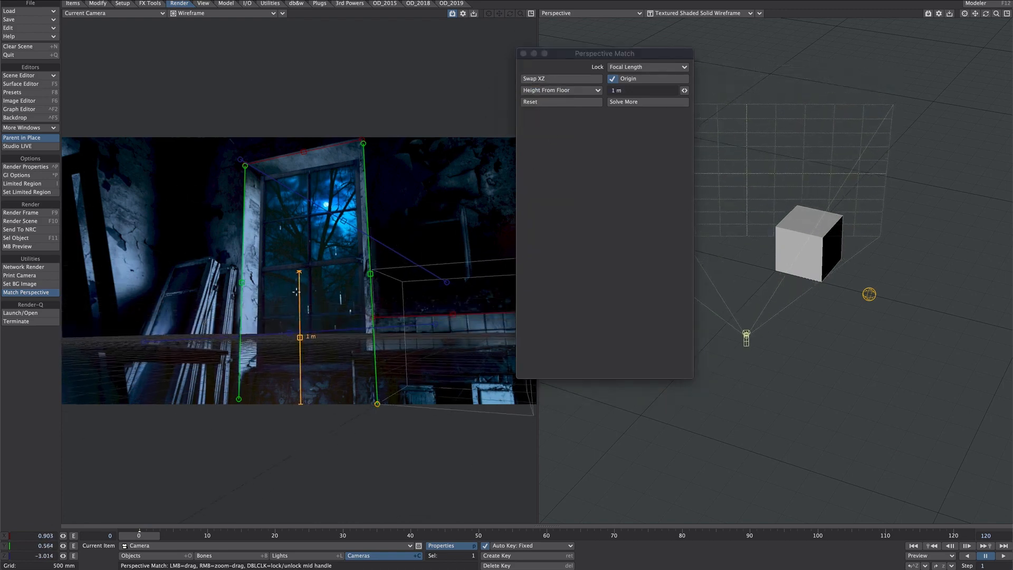
{"action": "left_click_drag", "start_coordinate": [299, 272], "coordinate": [301, 324]}
Step: Fine-tune both blue guides by nudging the ends of the level guide and the lower end of the diagonal one
{"action": "left_click_drag", "start_coordinate": [144, 342], "coordinate": [141, 341]}
{"action": "left_click_drag", "start_coordinate": [435, 323], "coordinate": [431, 327]}
{"action": "left_click_drag", "start_coordinate": [447, 283], "coordinate": [430, 273]}
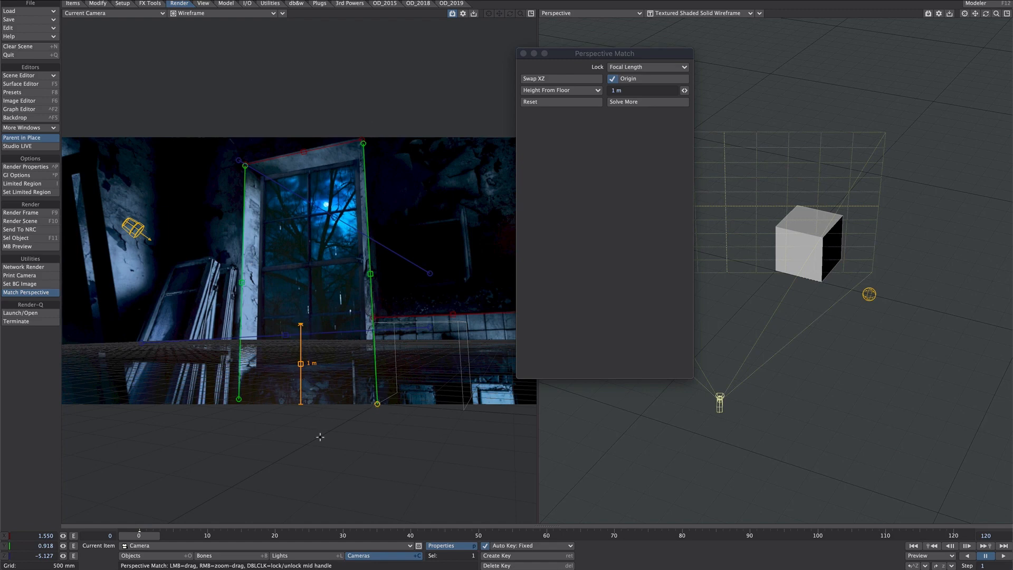
Step: Nudge the camera upwards with the move tool, and refine Match Perspective by adjusting the top of the 1 m height marker
{"action": "key", "text": "t"}
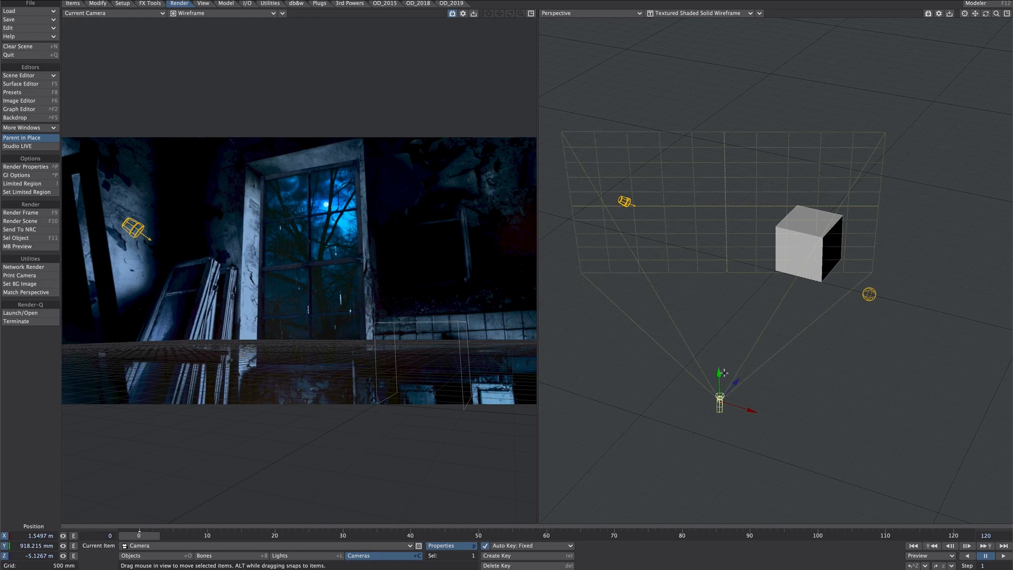
{"action": "left_click_drag", "start_coordinate": [724, 372], "coordinate": [724, 362]}
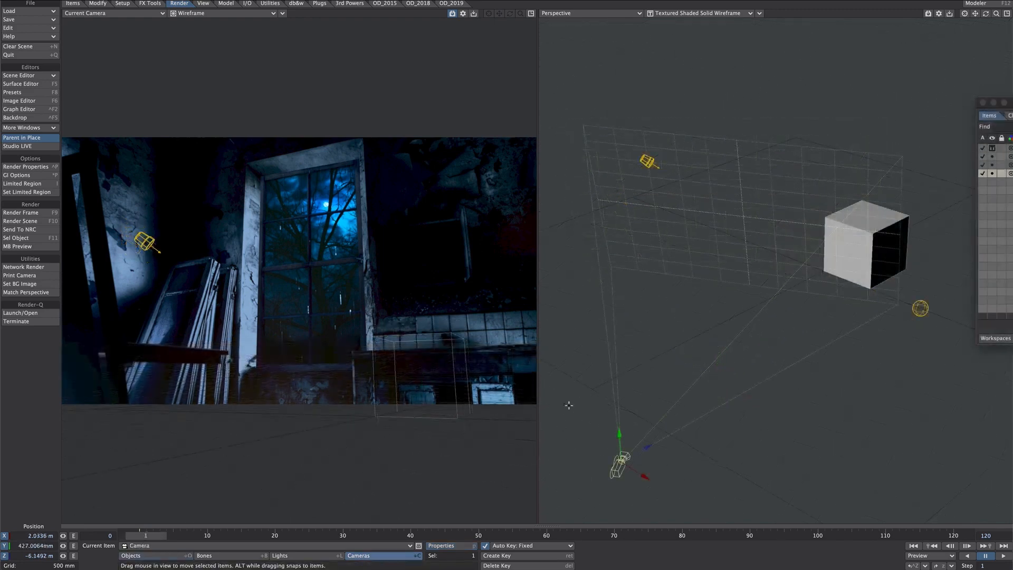
{"action": "left_click", "coordinate": [26, 292]}
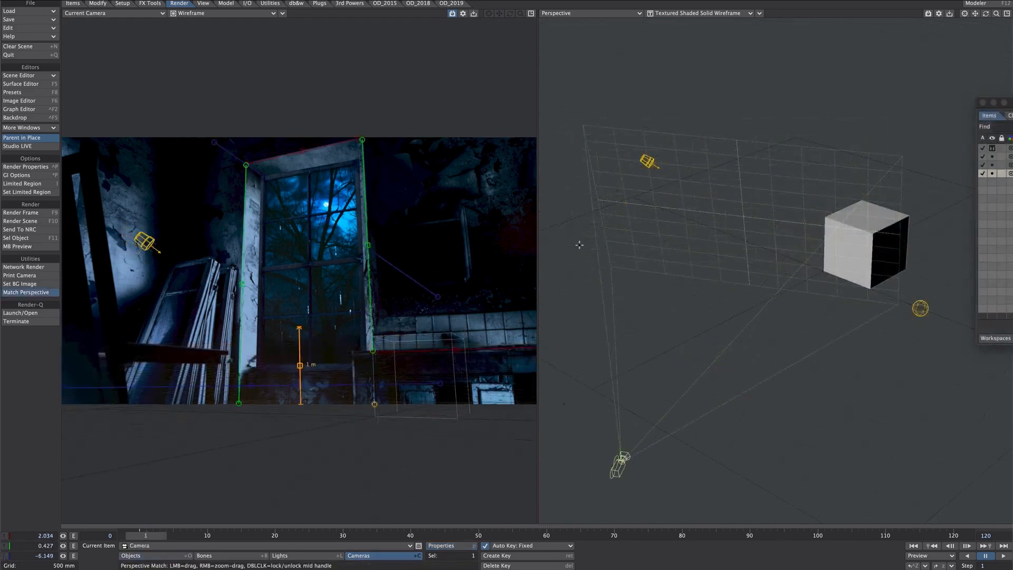
{"action": "left_click_drag", "start_coordinate": [299, 328], "coordinate": [300, 326]}
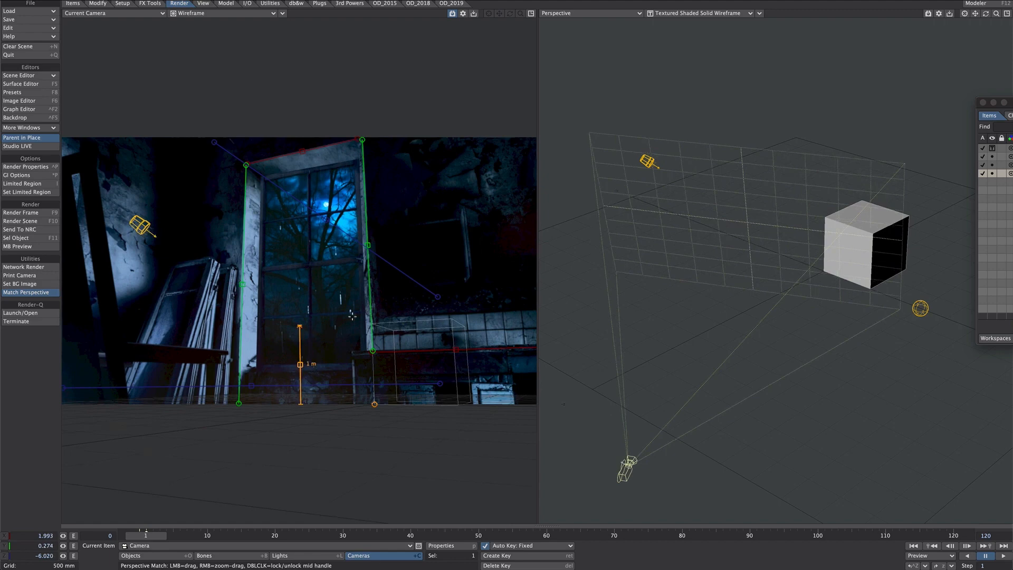
Step: Try raising the camera to Y 453.574 mm on frame 1 with the move tool
{"action": "key", "text": "t"}
{"action": "left_click_drag", "start_coordinate": [627, 436], "coordinate": [626, 425]}
{"action": "right_click_drag", "start_coordinate": [311, 459], "coordinate": [311, 458]}
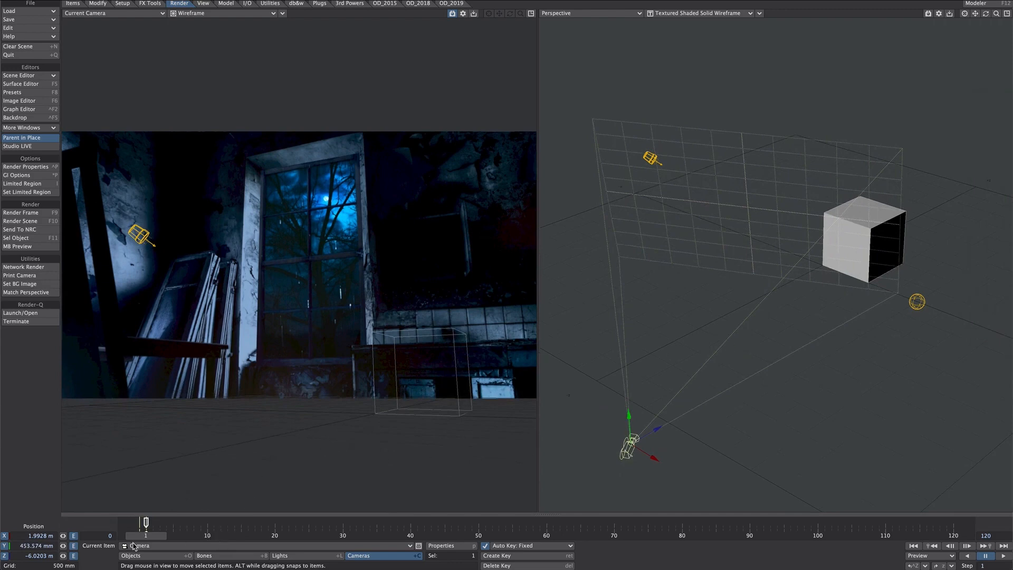
Step: On frame 10, adjust the perspective match using the 1 m marker's top, the diagonal blue guide's end and the right green guide's lower end
{"action": "left_click", "coordinate": [206, 537]}
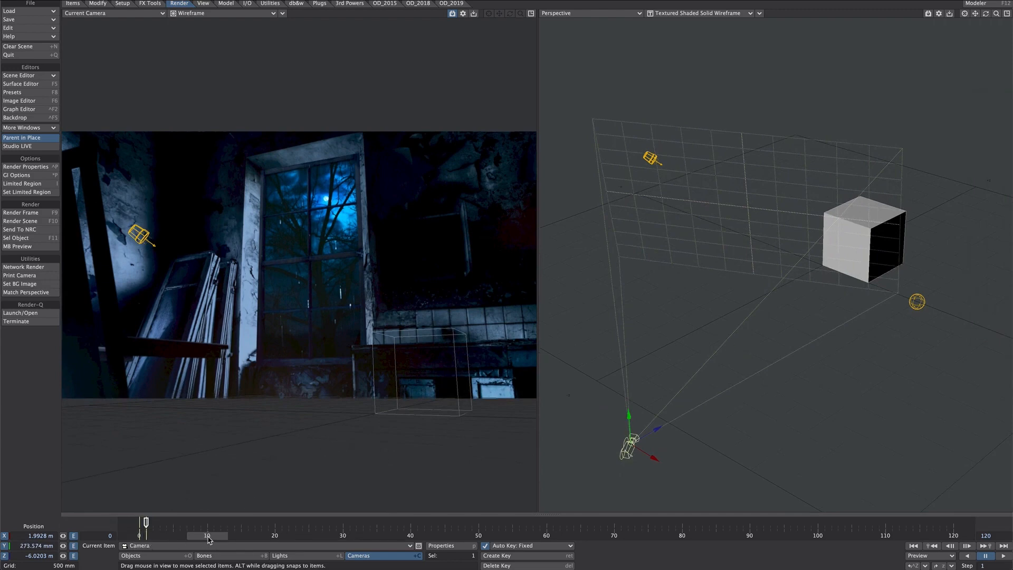
{"action": "right_click_drag", "start_coordinate": [108, 338], "coordinate": [108, 347]}
{"action": "left_click", "coordinate": [51, 293]}
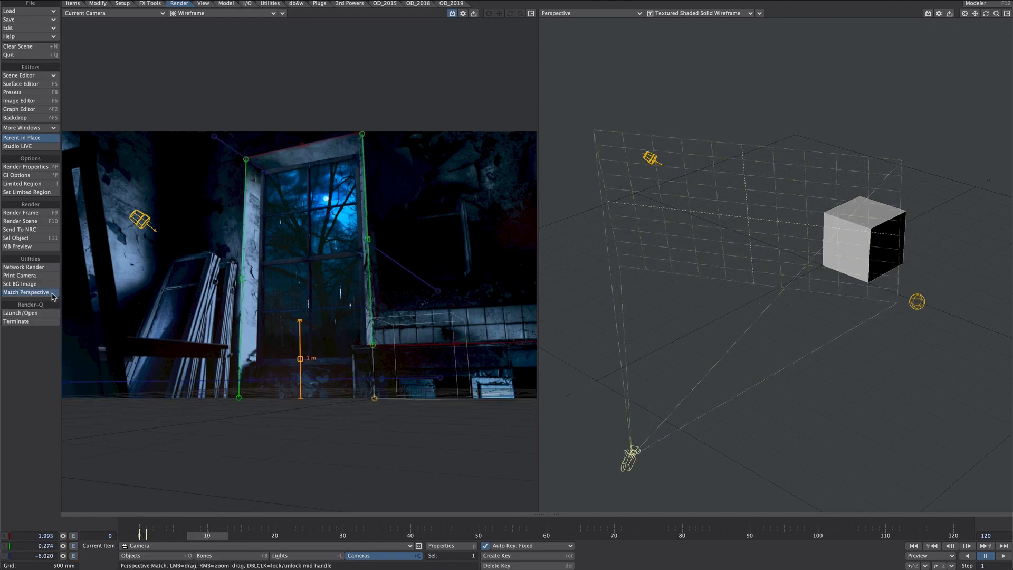
{"action": "left_click_drag", "start_coordinate": [302, 320], "coordinate": [303, 324]}
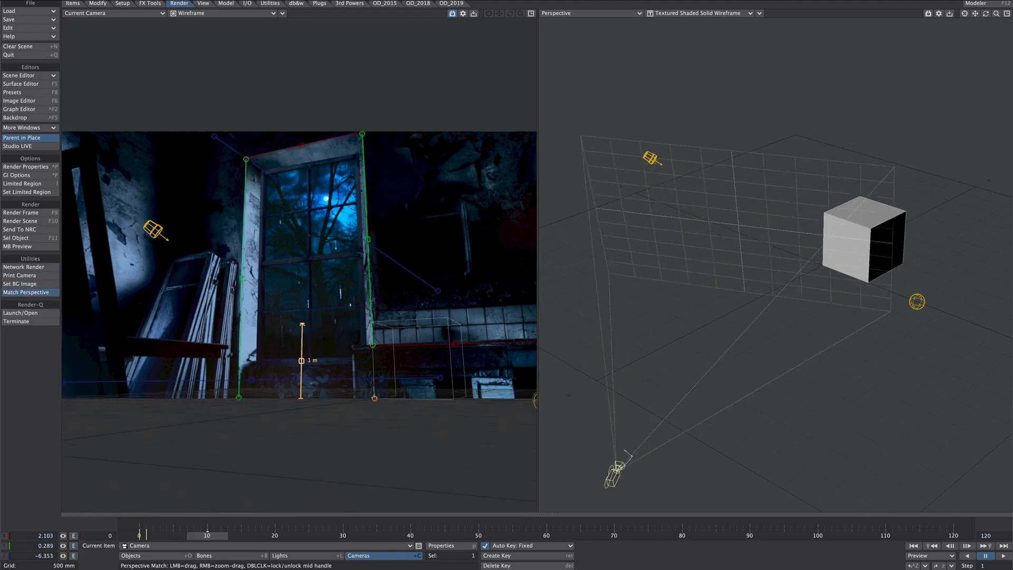
{"action": "left_click_drag", "start_coordinate": [438, 290], "coordinate": [438, 288]}
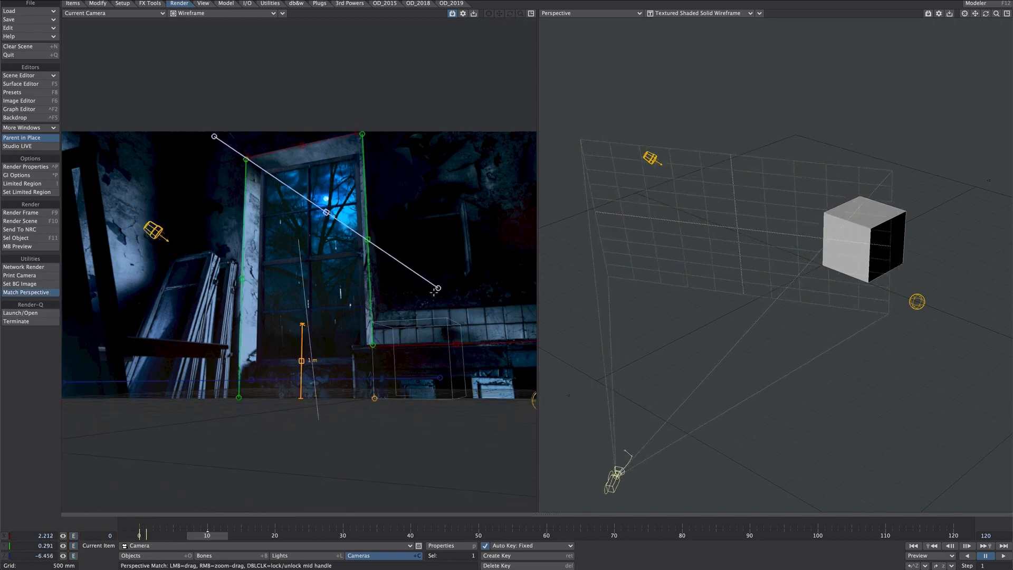
{"action": "left_click_drag", "start_coordinate": [373, 345], "coordinate": [368, 346]}
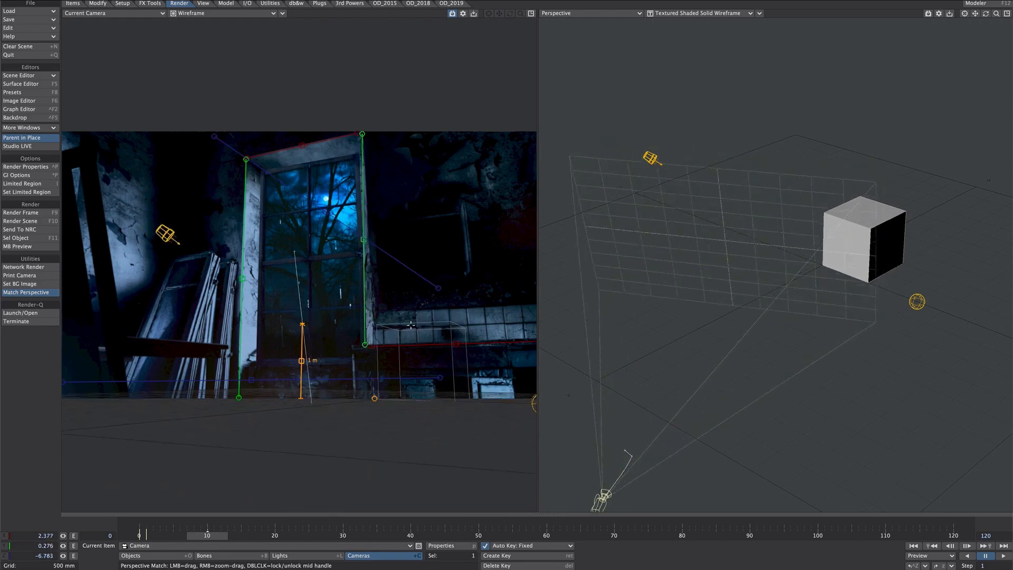
Step: Scrub the camera motion between the keyed frames and readjust the right green guide's lower end on frame 10
{"action": "key", "text": "t"}
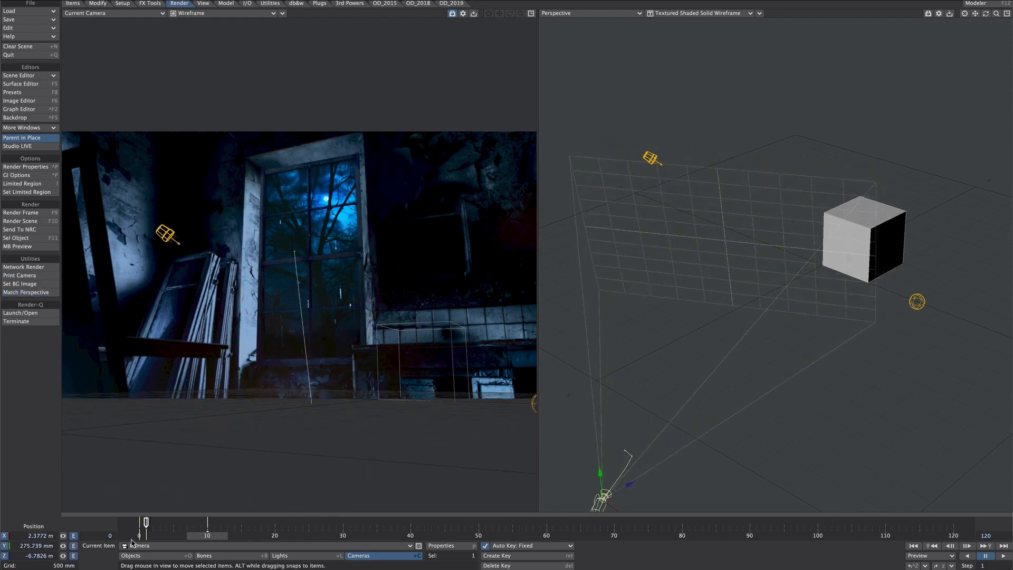
{"action": "left_click_drag", "start_coordinate": [160, 537], "coordinate": [139, 536]}
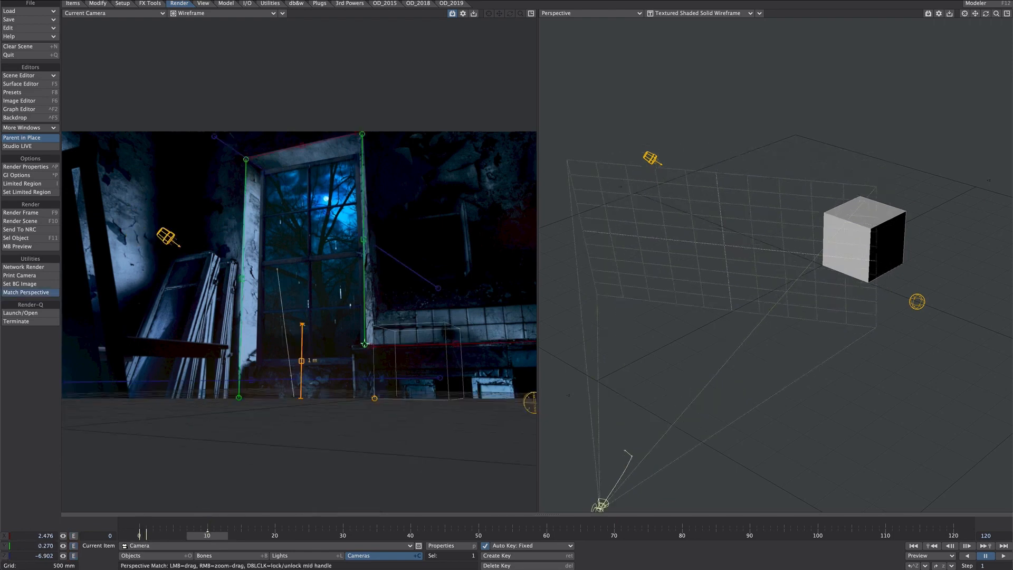
{"action": "left_click_drag", "start_coordinate": [364, 344], "coordinate": [365, 345]}
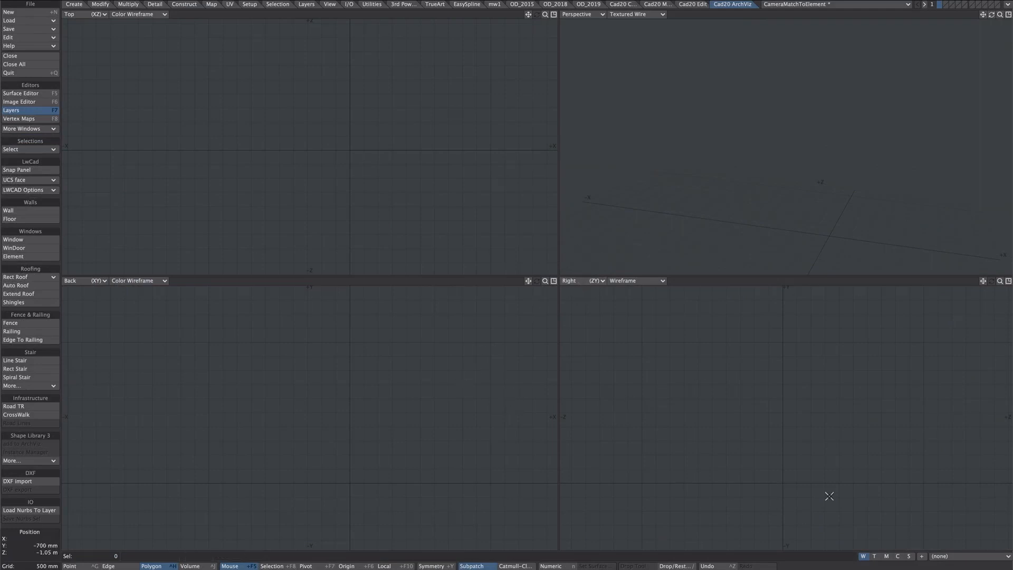
Step: Switch to LightWave Modeler and change the Right view to Layout View so it shows the matched camera background
{"action": "left_click", "coordinate": [581, 281]}
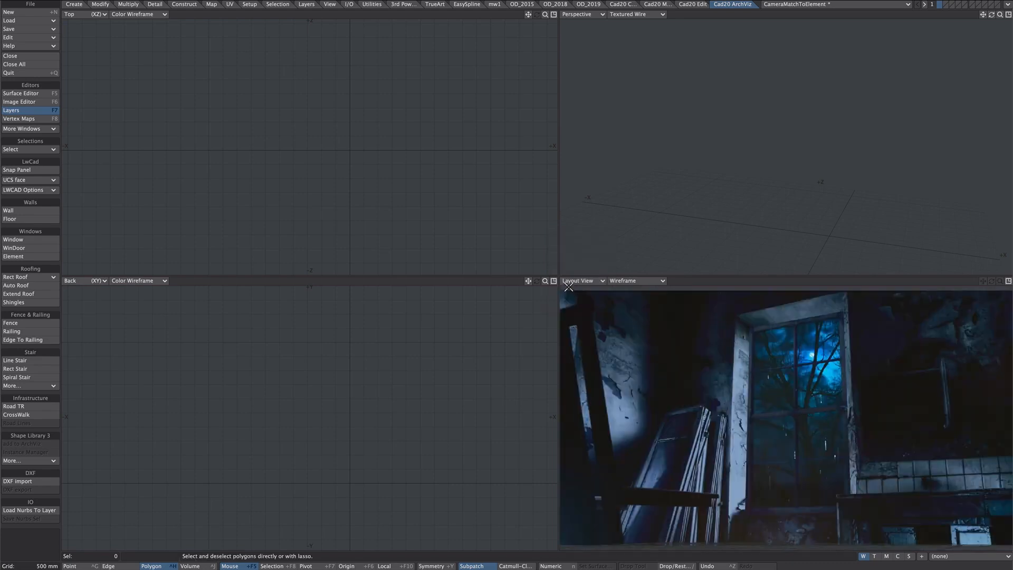
{"action": "left_click", "coordinate": [591, 312]}
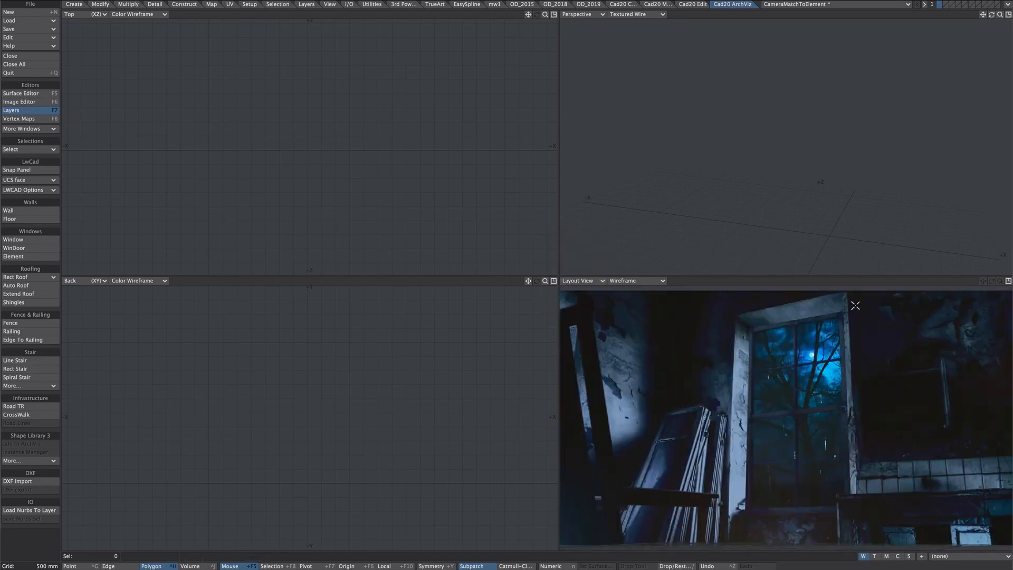
Step: Draw a flat wall box about 6.5 m high from the origin in the Back view and set its Z value to 0 m
{"action": "key", "text": "shift+x"}
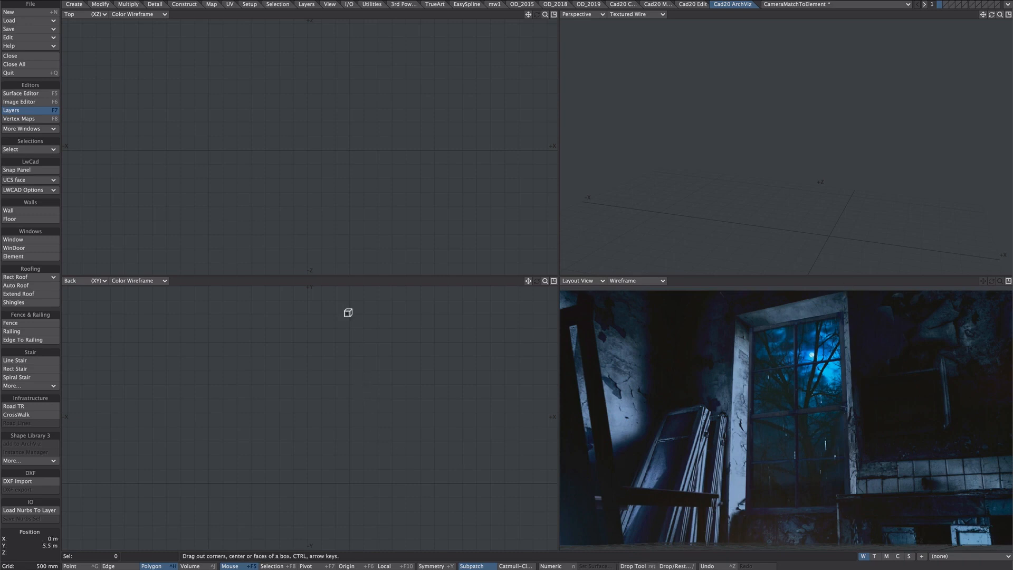
{"action": "left_click_drag", "start_coordinate": [350, 301], "coordinate": [524, 482]}
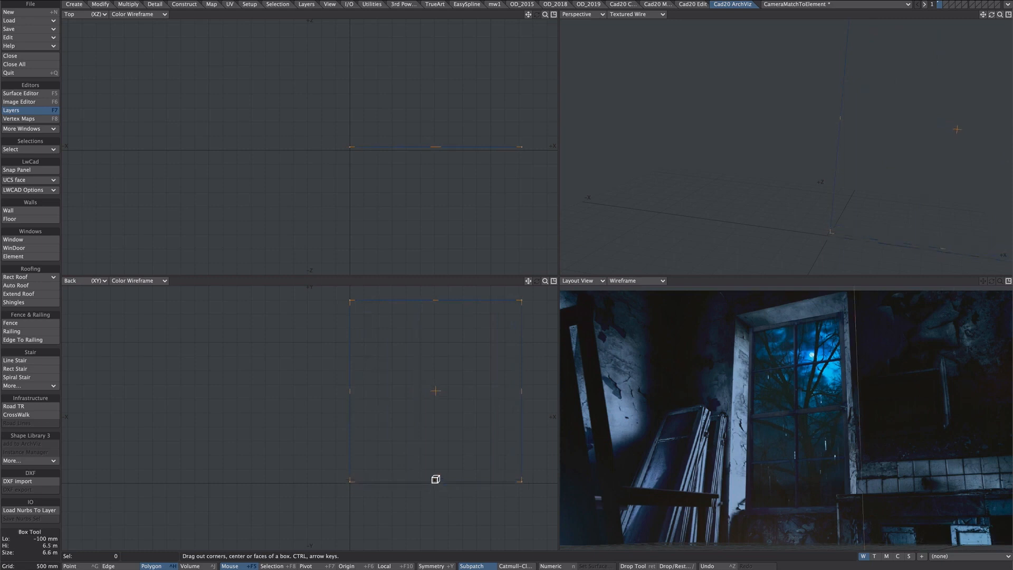
{"action": "mouse_move", "coordinate": [350, 392]}
{"action": "left_mouse_down"}
{"action": "mouse_move", "coordinate": [360, 394]}
{"action": "mouse_move", "coordinate": [351, 392]}
{"action": "left_mouse_up"}
{"action": "key", "text": "ctrl+v"}
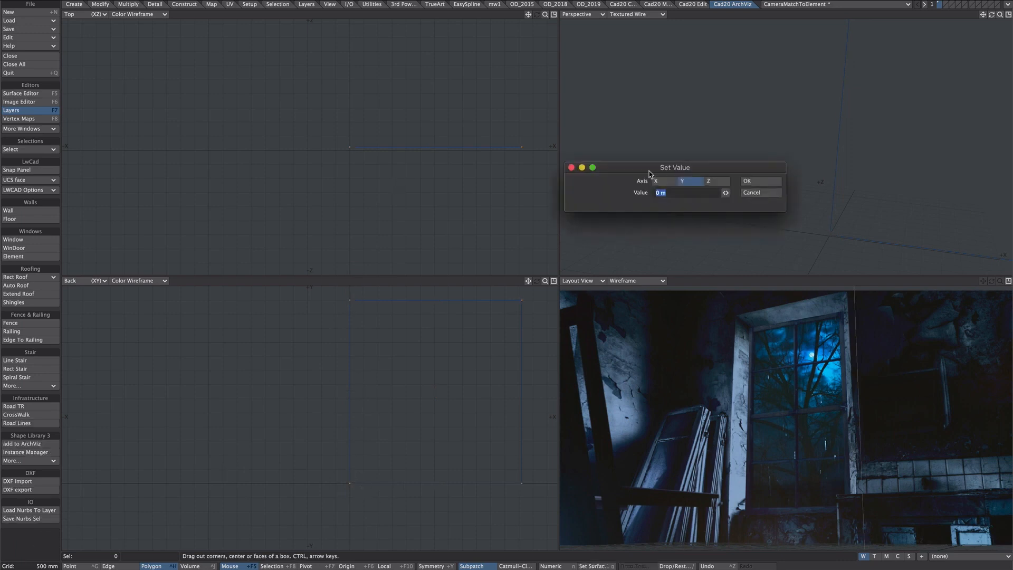
{"action": "left_click", "coordinate": [713, 181]}
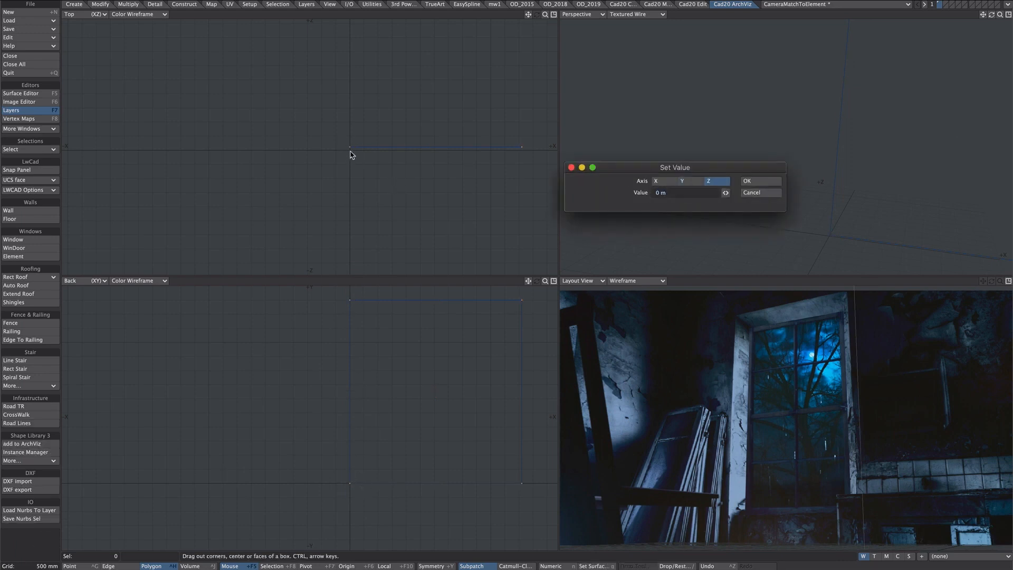
{"action": "left_click", "coordinate": [754, 182]}
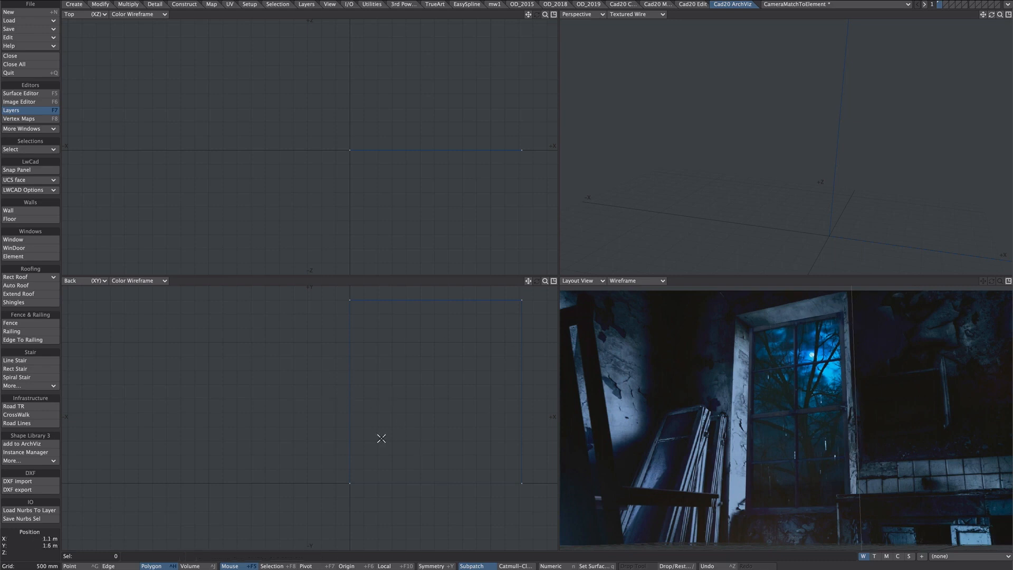
Step: Cut the wall horizontally at the window's top height and extend its upper left edge to the window's left side
{"action": "key", "text": "shift+k"}
{"action": "left_click_drag", "start_coordinate": [398, 342], "coordinate": [538, 343]}
{"action": "left_click_drag", "start_coordinate": [440, 343], "coordinate": [429, 378]}
{"action": "key", "text": "space"}
{"action": "key", "text": "space"}
{"action": "key", "text": "space"}
{"action": "left_click", "coordinate": [351, 358]}
{"action": "key", "text": "e"}
{"action": "key", "text": "t"}
{"action": "left_click_drag", "start_coordinate": [355, 360], "coordinate": [267, 362], "text": "ctrl"}
{"action": "key", "text": "ctrl+z"}
{"action": "key", "text": "ctrl+z"}
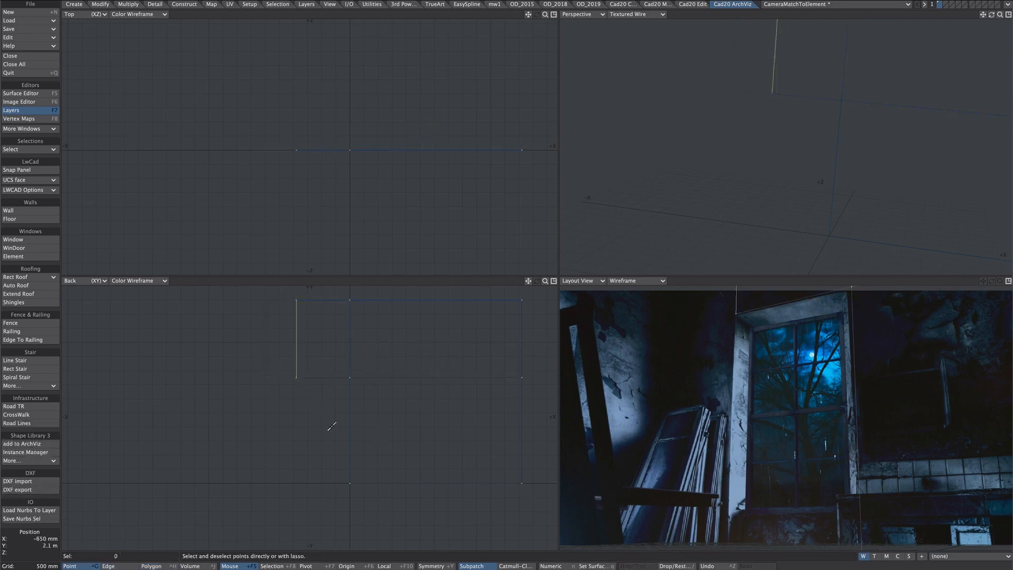
Step: Extend the upper wall strip further left to the room corner and extend the corner panel's lower edge down to Y 0 m
{"action": "key", "text": "space"}
{"action": "key", "text": "e"}
{"action": "left_click_drag", "start_coordinate": [313, 370], "coordinate": [266, 422]}
{"action": "key", "text": "space"}
{"action": "key", "text": "slash"}
{"action": "left_click", "coordinate": [282, 377]}
{"action": "key", "text": "e"}
{"action": "key", "text": "v"}
{"action": "left_click", "coordinate": [693, 181]}
{"action": "left_click", "coordinate": [761, 182]}
Step: Extend the window wall's left end edges toward -Z in the Top view to create the left side wall
{"action": "key", "text": "slash"}
{"action": "key", "text": "e"}
{"action": "left_click_drag", "start_coordinate": [290, 169], "coordinate": [290, 227], "text": "ctrl"}
{"action": "key", "text": "comma"}
{"action": "key", "text": "comma"}
{"action": "left_click_drag", "start_coordinate": [284, 192], "coordinate": [219, 148], "text": "alt"}
{"action": "left_click_drag", "start_coordinate": [219, 148], "coordinate": [227, 250], "text": "ctrl"}
{"action": "key", "text": "space"}
{"action": "key", "text": "slash"}
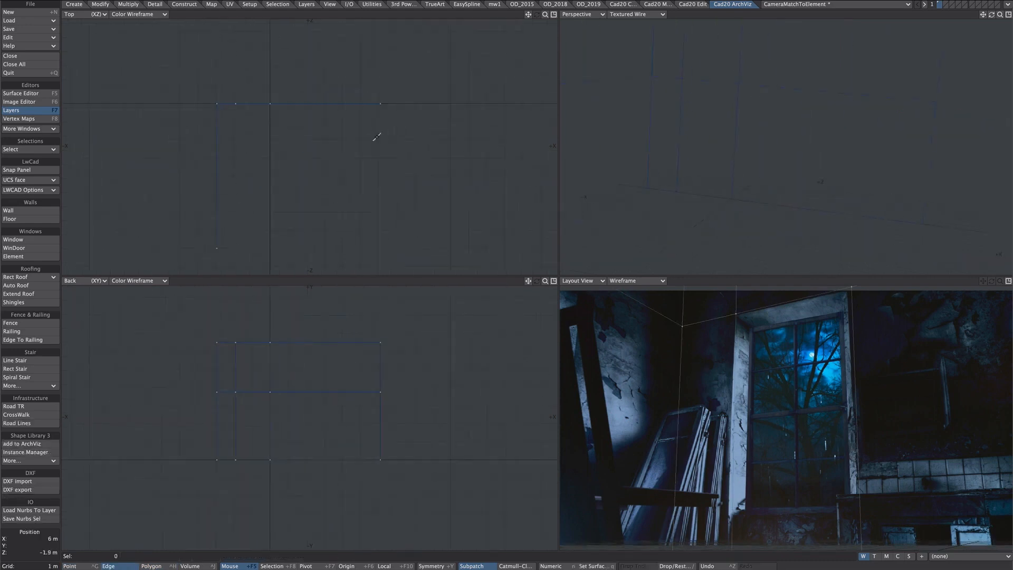
Step: Move the window wall's right end edge inward and extend it toward -Z to create the right side wall
{"action": "left_click_drag", "start_coordinate": [381, 364], "coordinate": [354, 360]}
{"action": "key", "text": "t"}
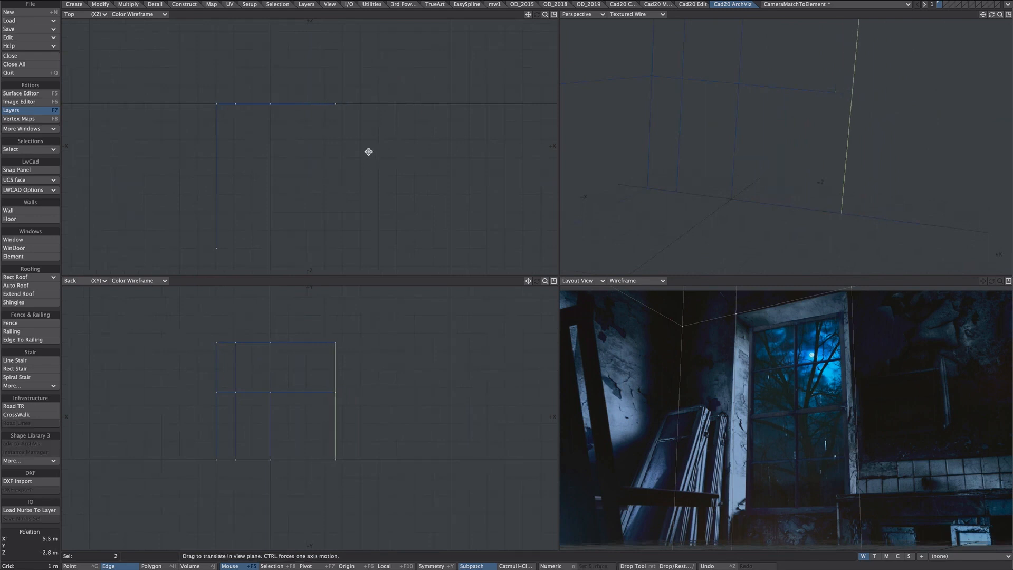
{"action": "key", "text": "e"}
{"action": "left_click_drag", "start_coordinate": [363, 171], "coordinate": [365, 316], "text": "ctrl"}
{"action": "key", "text": "space"}
{"action": "key", "text": "slash"}
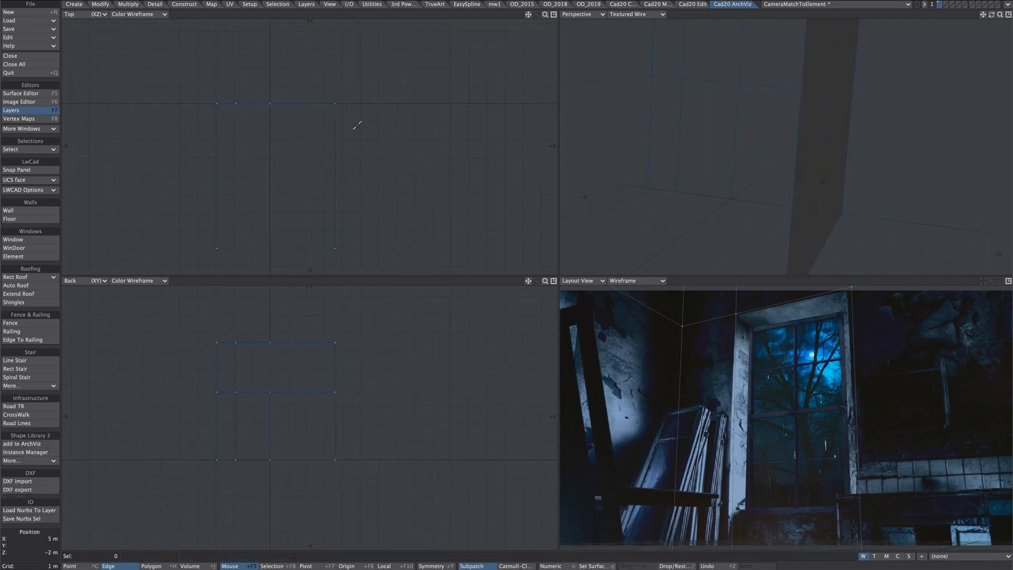
Step: Delete the leftover horizontal cut on both sides of the window opening
{"action": "right_click_drag", "start_coordinate": [244, 387], "coordinate": [242, 395]}
{"action": "right_click_drag", "start_coordinate": [257, 400], "coordinate": [264, 402], "text": "shift"}
{"action": "key", "text": "Delete"}
{"action": "key", "text": "space"}
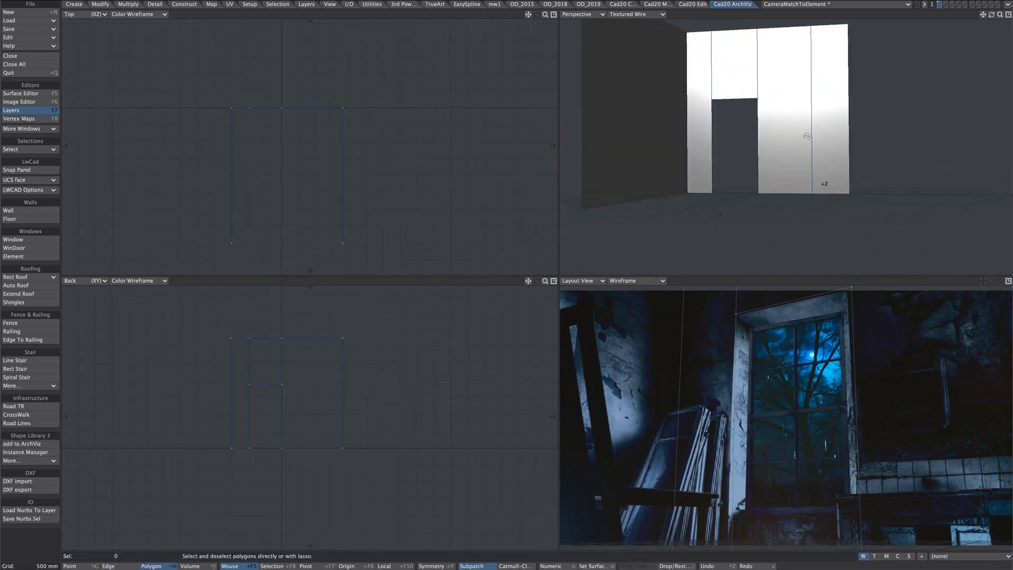
Step: Select the top and both side edges of the window opening and extend them toward +Z to match the photo's window reveal
{"action": "left_click_drag", "start_coordinate": [760, 258], "coordinate": [755, 267], "text": "alt"}
{"action": "key", "text": "space"}
{"action": "key", "text": "space"}
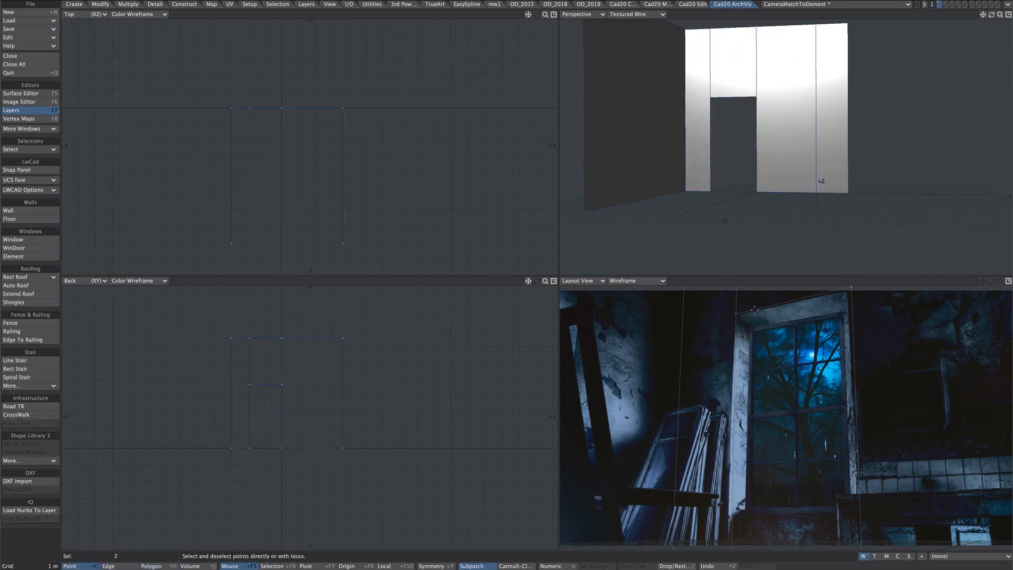
{"action": "left_click", "coordinate": [755, 309]}
{"action": "left_click", "coordinate": [735, 344], "text": "shift"}
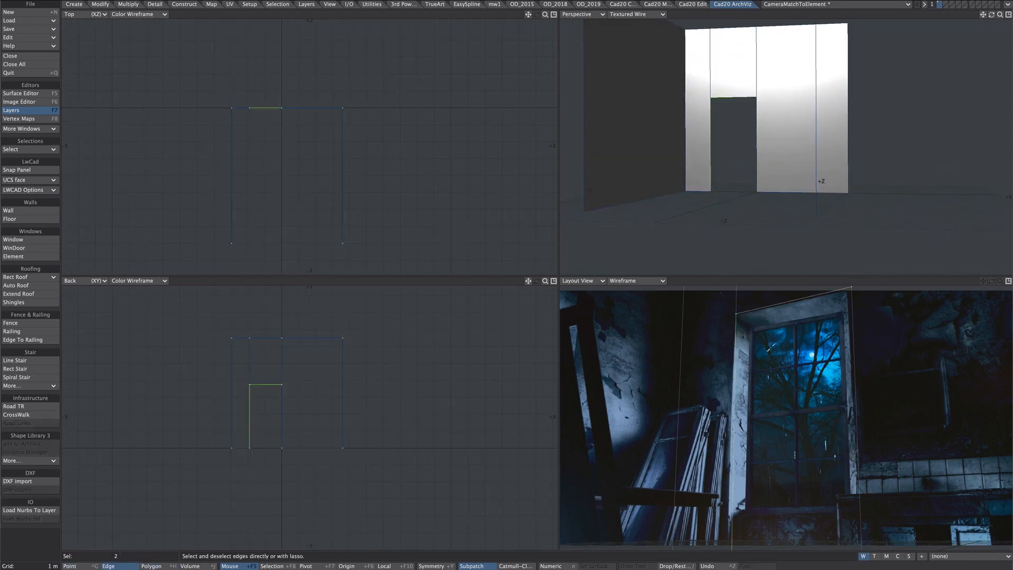
{"action": "left_click", "coordinate": [851, 334], "text": "shift"}
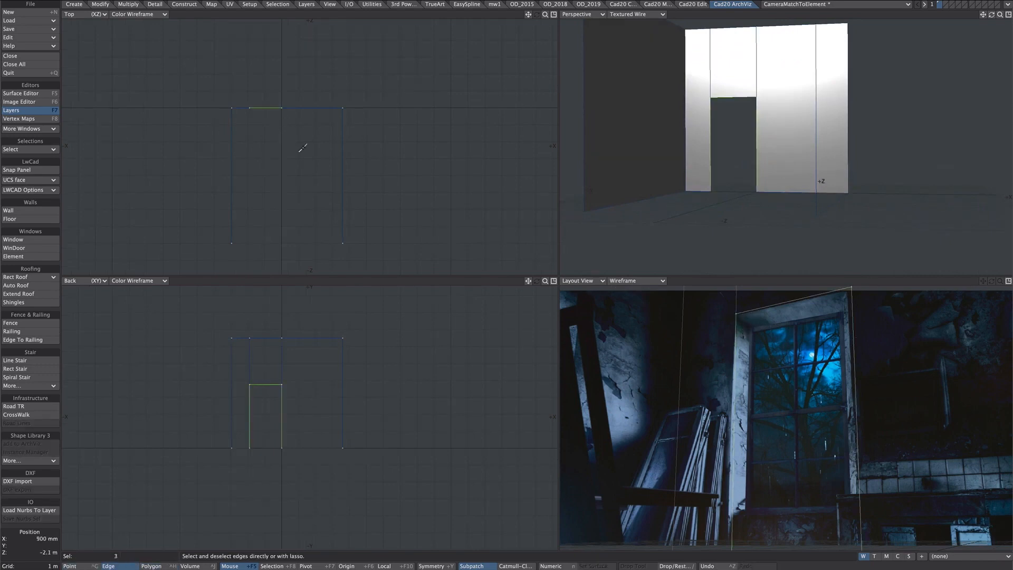
{"action": "key", "text": "t"}
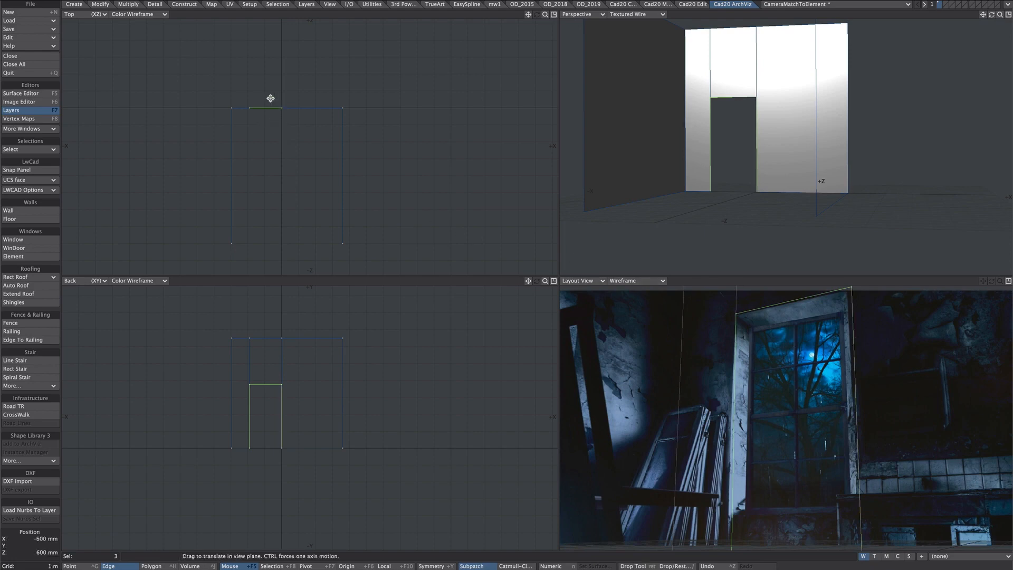
{"action": "left_click_drag", "start_coordinate": [270, 99], "coordinate": [270, 93]}
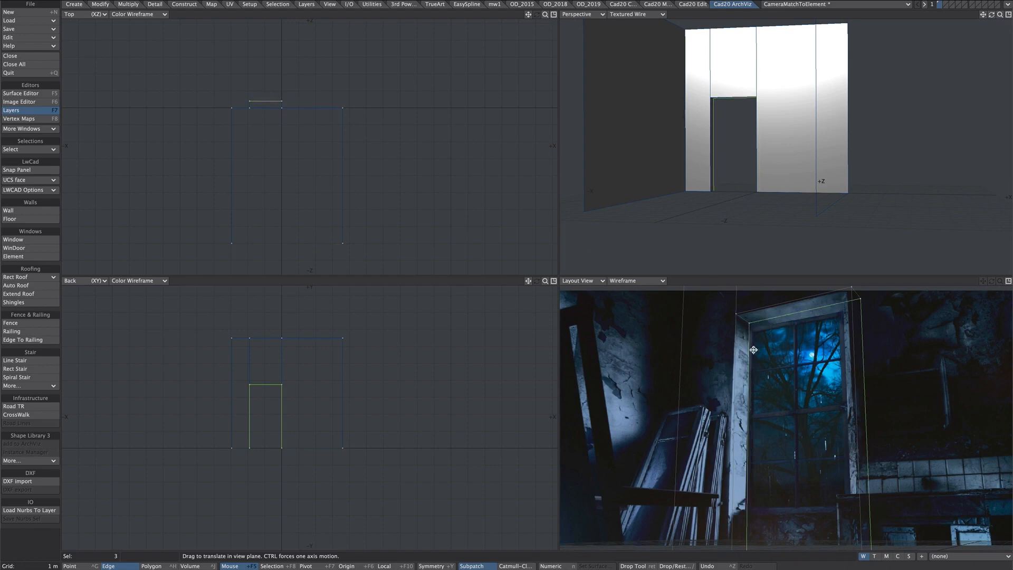
{"action": "left_click_drag", "start_coordinate": [262, 90], "coordinate": [306, 89], "text": "ctrl+alt"}
{"action": "left_click_drag", "start_coordinate": [289, 187], "coordinate": [288, 180]}
{"action": "key", "text": "Return"}
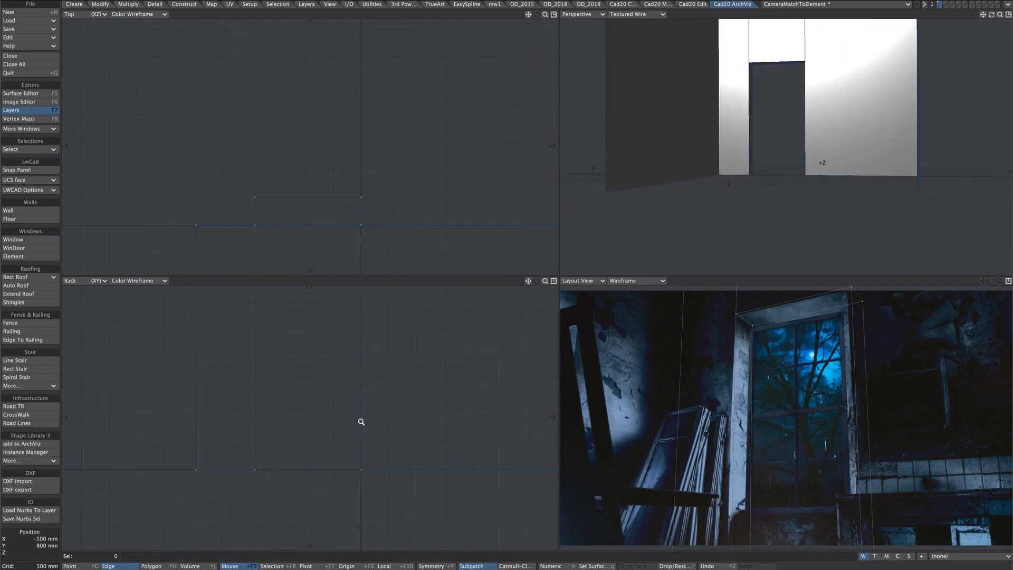
Step: Draw a flat panel about 900 mm high across the bottom of the window opening and move it to the wall plane
{"action": "left_click_drag", "start_coordinate": [330, 421], "coordinate": [328, 474], "text": "alt"}
{"action": "scroll", "coordinate": [326, 458], "scroll_direction": "down", "scroll_amount": 1}
{"action": "key", "text": "shift+x"}
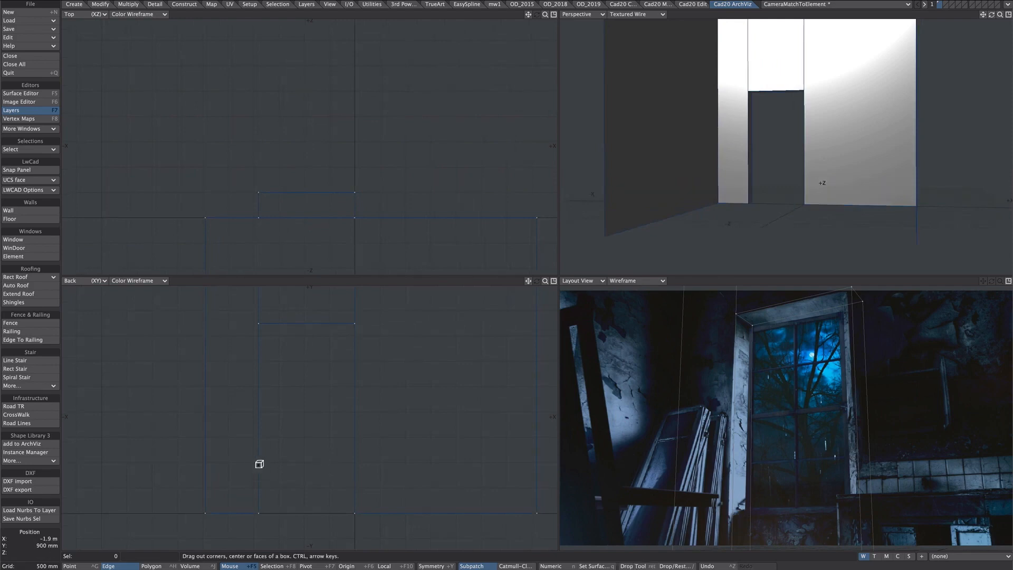
{"action": "left_click_drag", "start_coordinate": [260, 465], "coordinate": [355, 511]}
{"action": "key", "text": "space"}
{"action": "key", "text": "space"}
{"action": "left_click", "coordinate": [323, 466]}
{"action": "key", "text": "t"}
{"action": "left_click_drag", "start_coordinate": [324, 161], "coordinate": [324, 221]}
{"action": "key", "text": "space"}
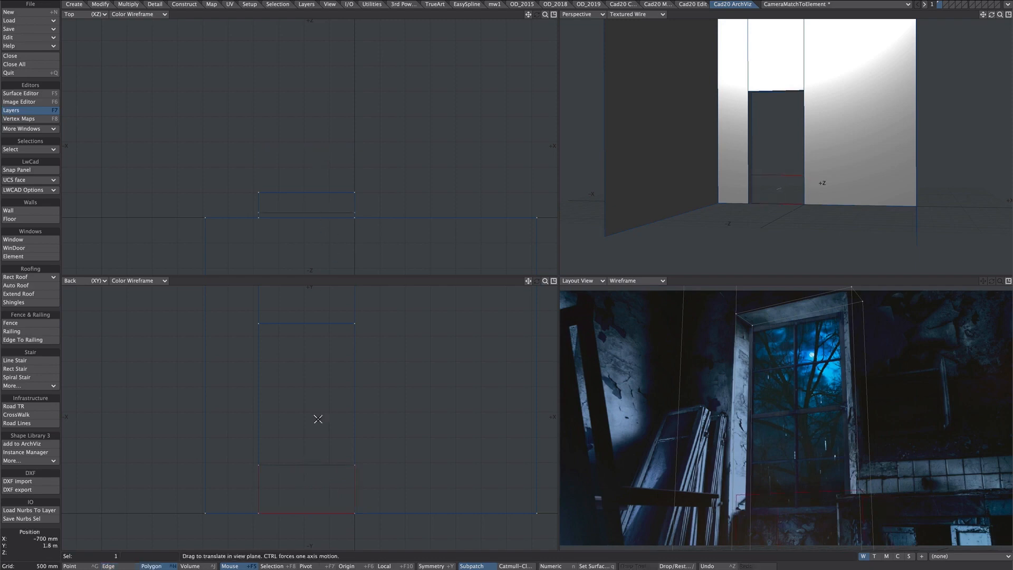
Step: Lower the top edge of the panel below the window and extend it in stages to form the window sill
{"action": "key", "text": "space"}
{"action": "key", "text": "space"}
{"action": "left_click", "coordinate": [318, 464]}
{"action": "key", "text": "t"}
{"action": "mouse_move", "coordinate": [318, 461]}
{"action": "left_mouse_down"}
{"action": "mouse_move", "coordinate": [319, 477]}
{"action": "mouse_move", "coordinate": [302, 468]}
{"action": "left_mouse_up"}
{"action": "key", "text": "e"}
{"action": "left_click_drag", "start_coordinate": [313, 206], "coordinate": [391, 190]}
{"action": "key", "text": "e"}
{"action": "key", "text": "t"}
{"action": "key", "text": "space"}
{"action": "key", "text": "space"}
{"action": "key", "text": "space"}
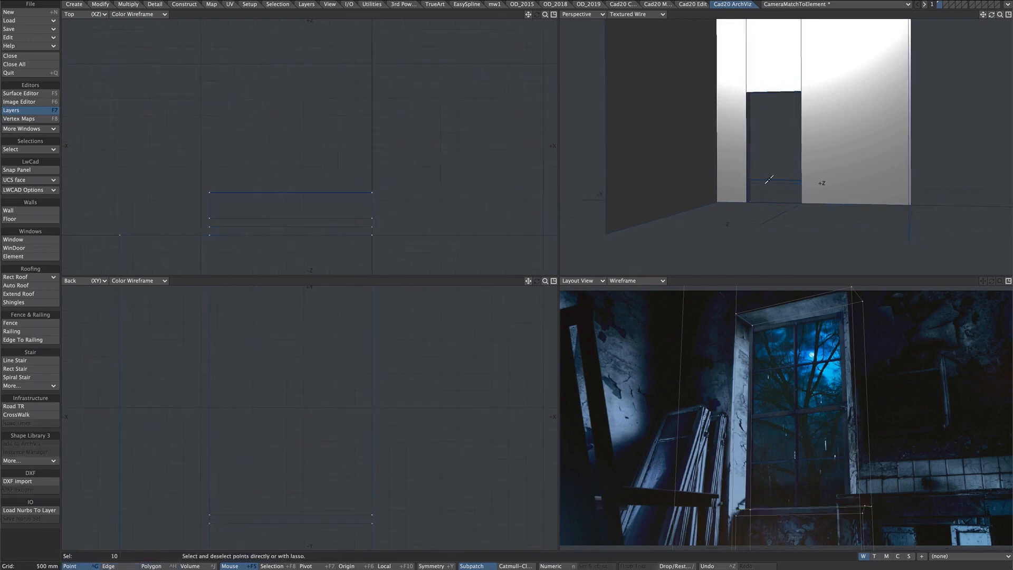
{"action": "key", "text": "f"}
{"action": "key", "text": "slash"}
{"action": "mouse_move", "coordinate": [769, 180]}
{"action": "left_mouse_down", "text": "ctrl+alt"}
{"action": "mouse_move", "coordinate": [800, 151]}
{"action": "mouse_move", "coordinate": [812, 158]}
{"action": "mouse_move", "coordinate": [796, 164]}
{"action": "left_mouse_up", "text": "ctrl+alt"}
Step: Shorten both side walls by moving their four front end points toward the window wall in the Top view
{"action": "key", "text": "a"}
{"action": "mouse_move", "coordinate": [337, 211]}
{"action": "right_mouse_down"}
{"action": "mouse_move", "coordinate": [217, 316]}
{"action": "mouse_move", "coordinate": [369, 247]}
{"action": "right_mouse_up"}
{"action": "key", "text": "t"}
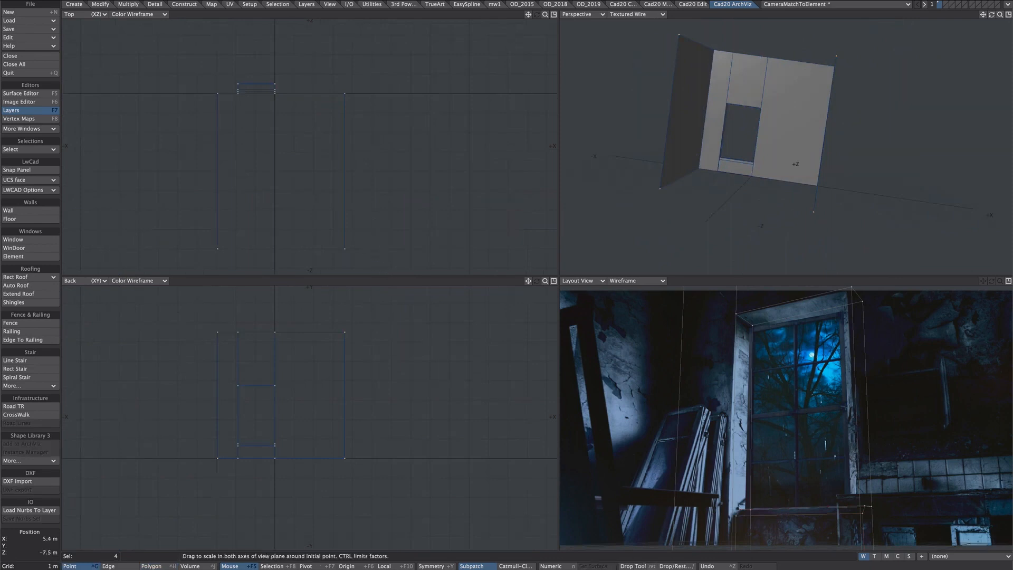
{"action": "left_click_drag", "start_coordinate": [377, 239], "coordinate": [377, 229]}
{"action": "key", "text": "slash"}
Step: Select the upper corner points of the walls and create a ceiling polygon from them
{"action": "left_click_drag", "start_coordinate": [756, 78], "coordinate": [741, 135], "text": "alt+shift"}
{"action": "left_click_drag", "start_coordinate": [653, 85], "coordinate": [695, 67]}
{"action": "left_click_drag", "start_coordinate": [742, 118], "coordinate": [744, 150], "text": "alt"}
{"action": "key", "text": "slash"}
{"action": "mouse_move", "coordinate": [649, 115]}
{"action": "left_mouse_down"}
{"action": "mouse_move", "coordinate": [707, 62]}
{"action": "mouse_move", "coordinate": [686, 85]}
{"action": "left_mouse_up"}
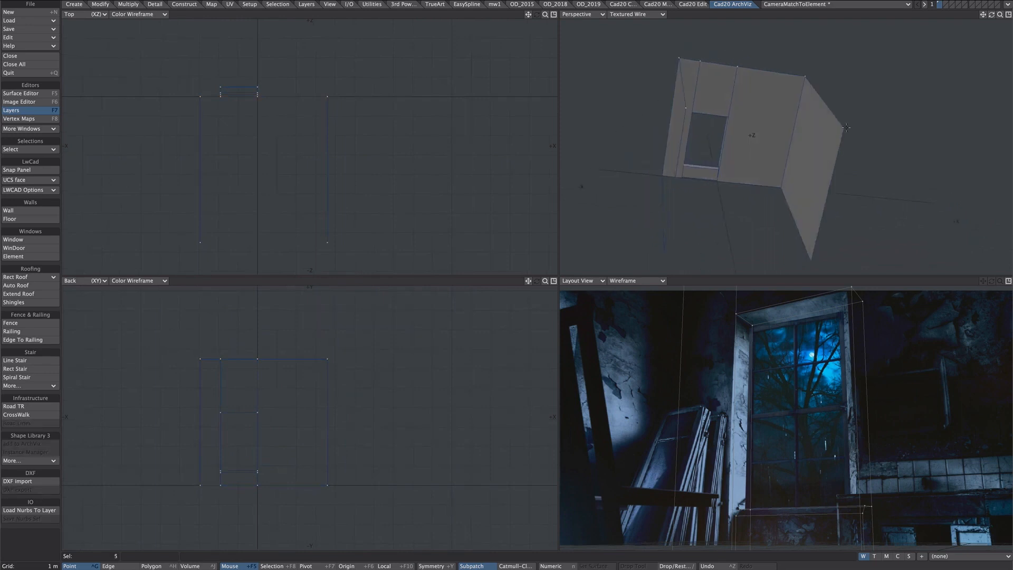
{"action": "key", "text": "ctrl+h"}
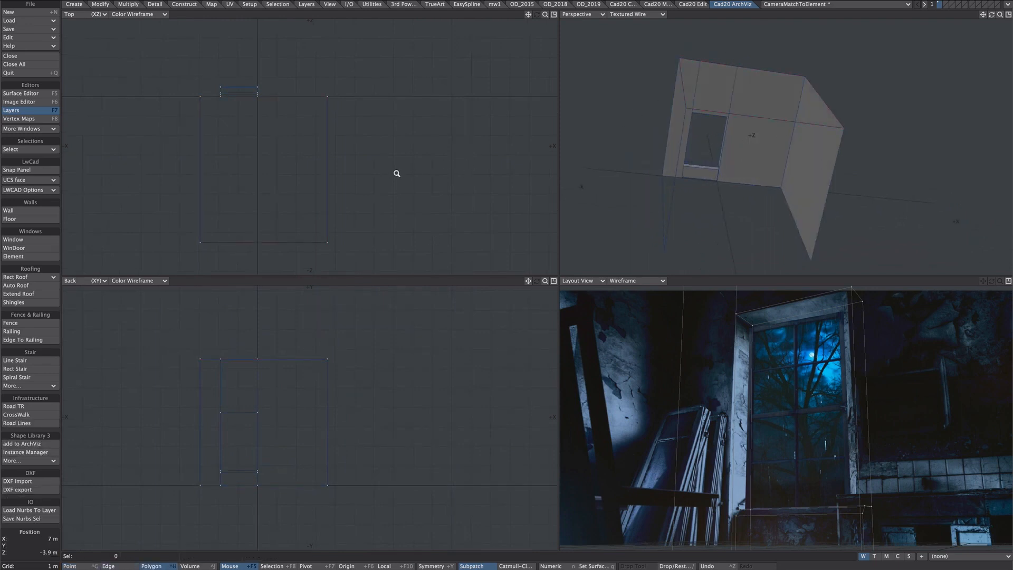
Step: Draw a 7 m by 8.5 m flat floor box slightly beyond the walls and set its Y value to 0 m
{"action": "left_click_drag", "start_coordinate": [397, 174], "coordinate": [387, 176], "text": "ctrl+alt"}
{"action": "key", "text": "shift+x"}
{"action": "left_click_drag", "start_coordinate": [204, 88], "coordinate": [335, 245]}
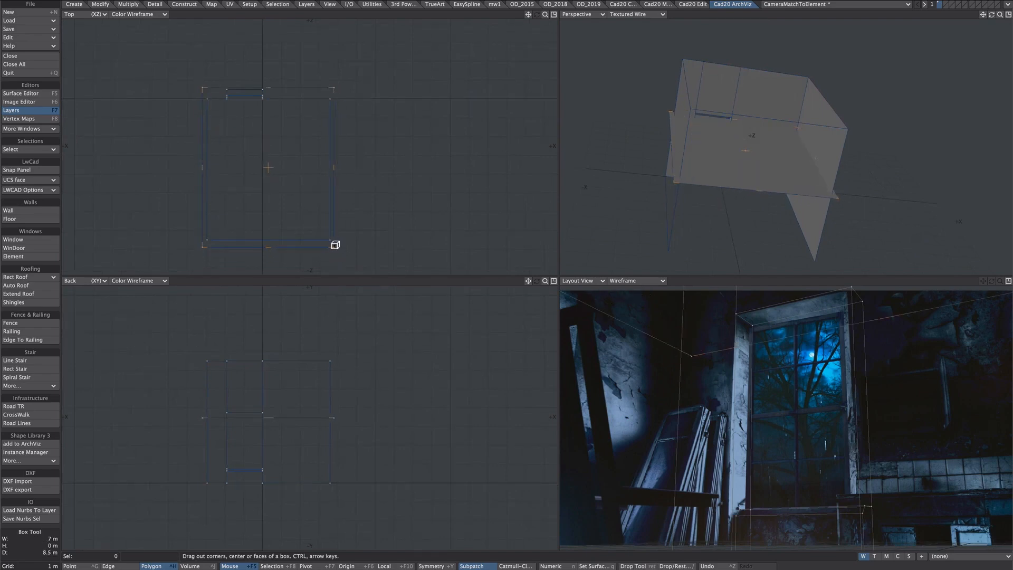
{"action": "key", "text": "Return"}
{"action": "left_click", "coordinate": [716, 124]}
{"action": "key", "text": "v"}
{"action": "left_click", "coordinate": [690, 181]}
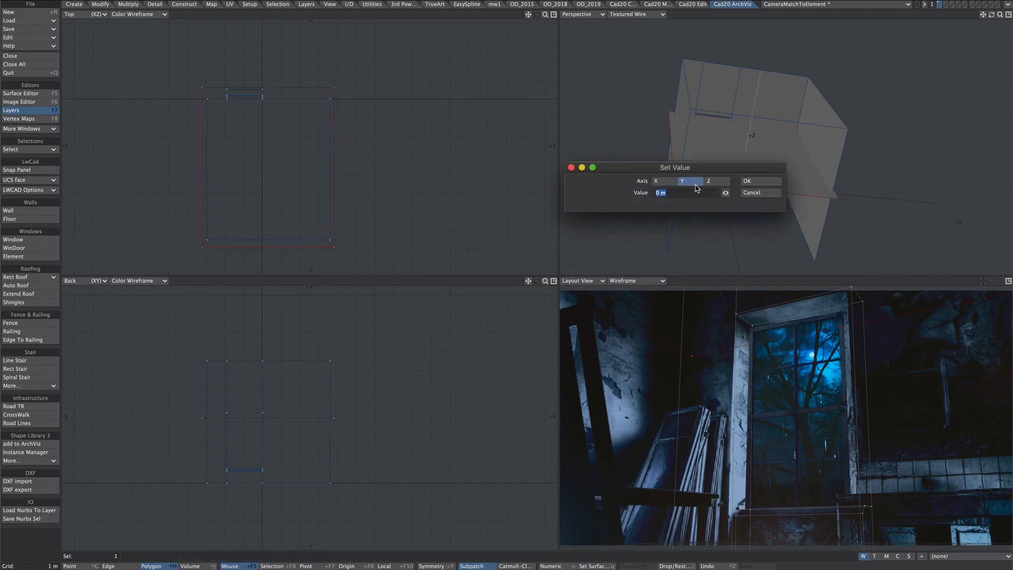
{"action": "left_click", "coordinate": [748, 181]}
{"action": "key", "text": "slash"}
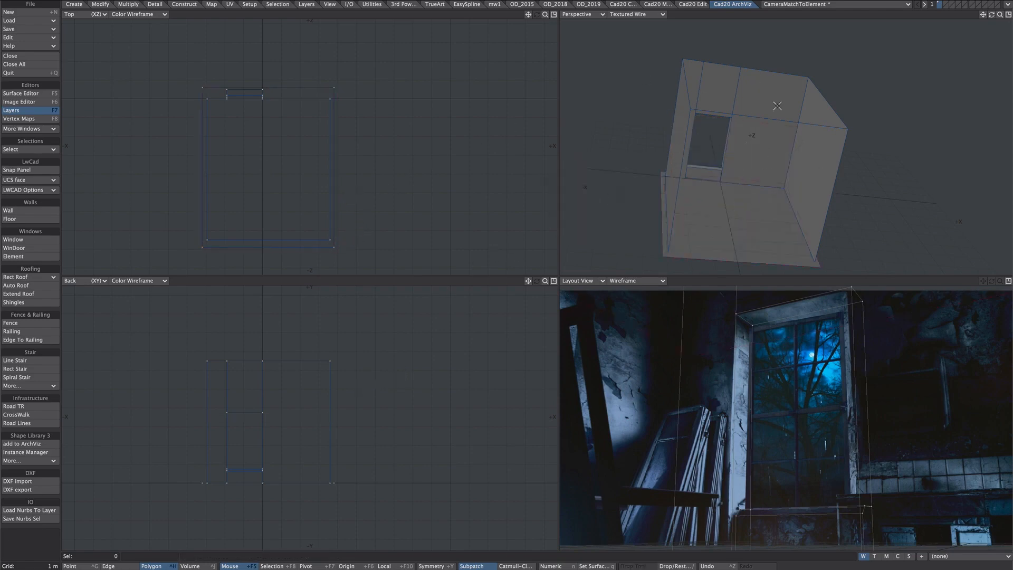
Step: Cut the floor and ceiling polygons out of the wall layer and paste them into layer 2
{"action": "left_click_drag", "start_coordinate": [803, 111], "coordinate": [737, 238], "text": "alt"}
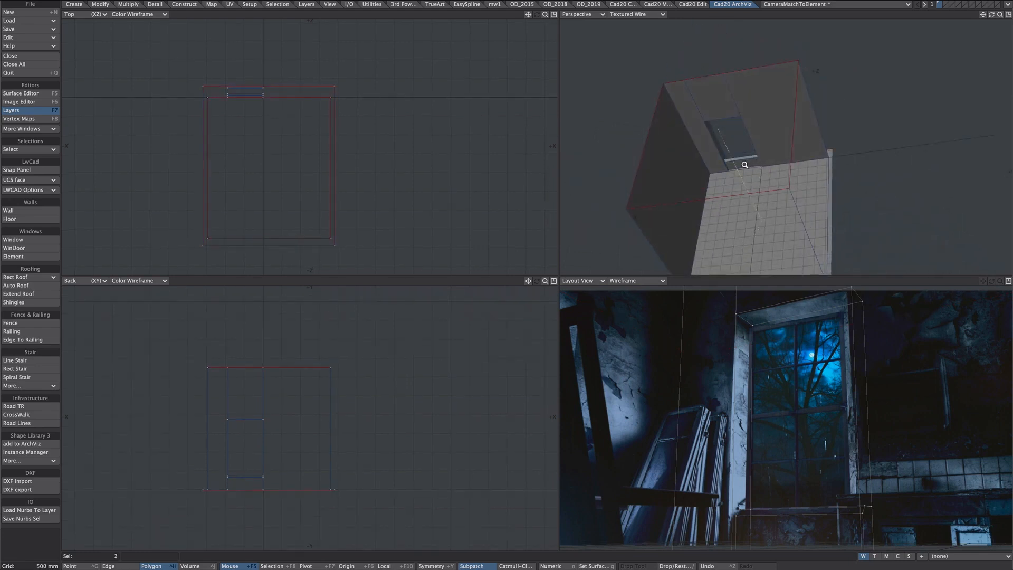
{"action": "left_click_drag", "start_coordinate": [744, 165], "coordinate": [738, 157], "text": "ctrl+alt"}
{"action": "left_click_drag", "start_coordinate": [738, 157], "coordinate": [743, 139], "text": "alt"}
{"action": "key", "text": "Delete"}
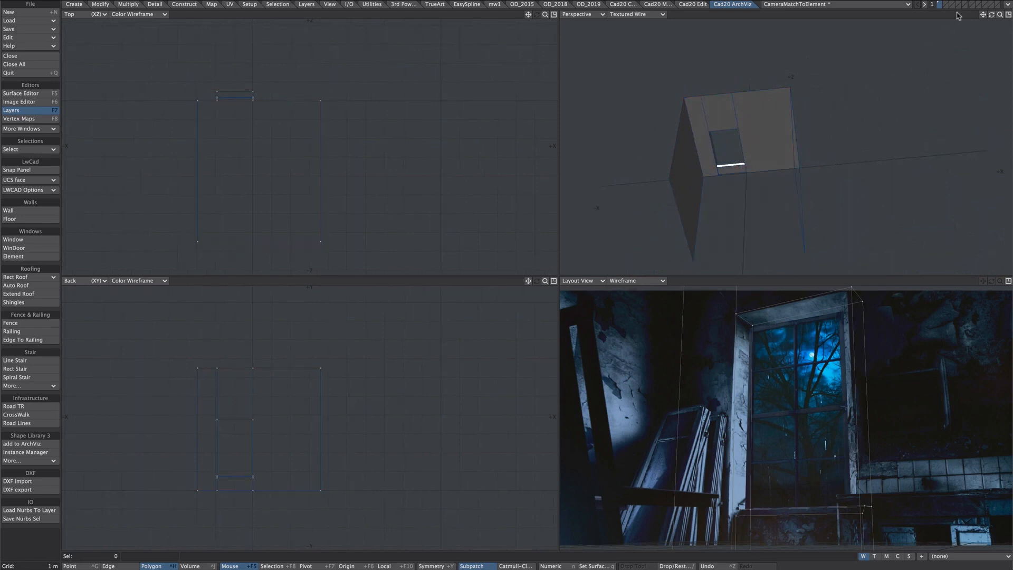
{"action": "left_click", "coordinate": [945, 4]}
{"action": "key", "text": "ctrl+v"}
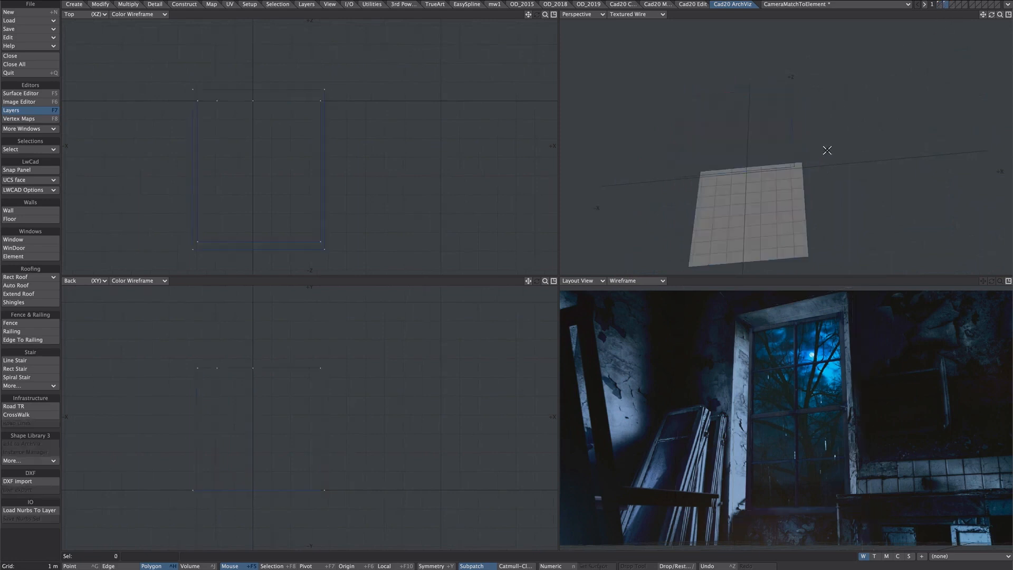
Step: Inspect the separated floor and ceiling from different angles and return to the wall layer to check the room
{"action": "scroll", "coordinate": [777, 159], "scroll_direction": "up", "scroll_amount": 1}
{"action": "scroll", "coordinate": [778, 160], "scroll_direction": "down", "scroll_amount": 1}
{"action": "left_click_drag", "start_coordinate": [760, 138], "coordinate": [747, 159], "text": "alt"}
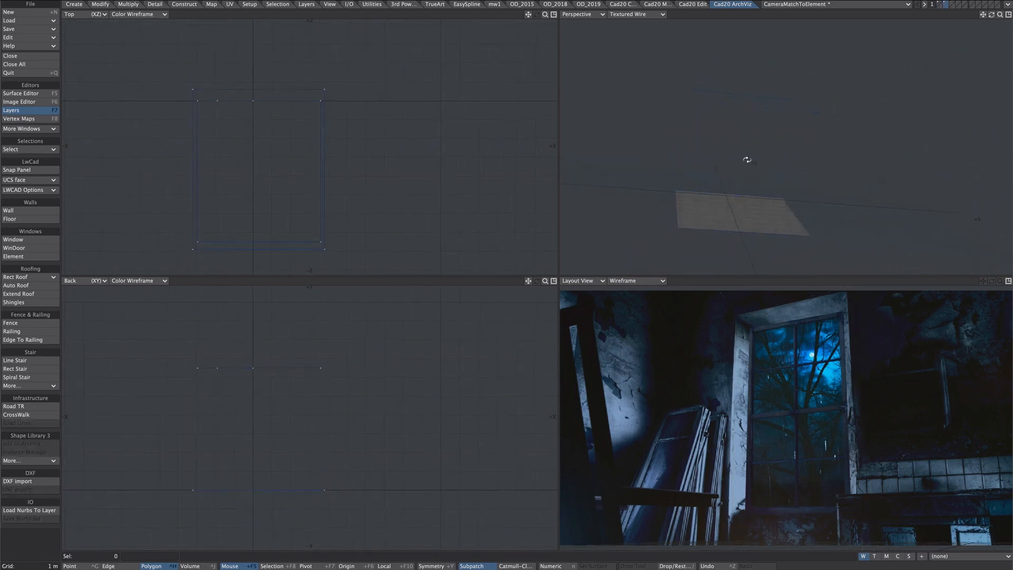
{"action": "scroll", "coordinate": [772, 148], "scroll_direction": "up", "scroll_amount": 1}
{"action": "scroll", "coordinate": [771, 149], "scroll_direction": "up", "scroll_amount": 1}
{"action": "key", "text": "ctrl+g"}
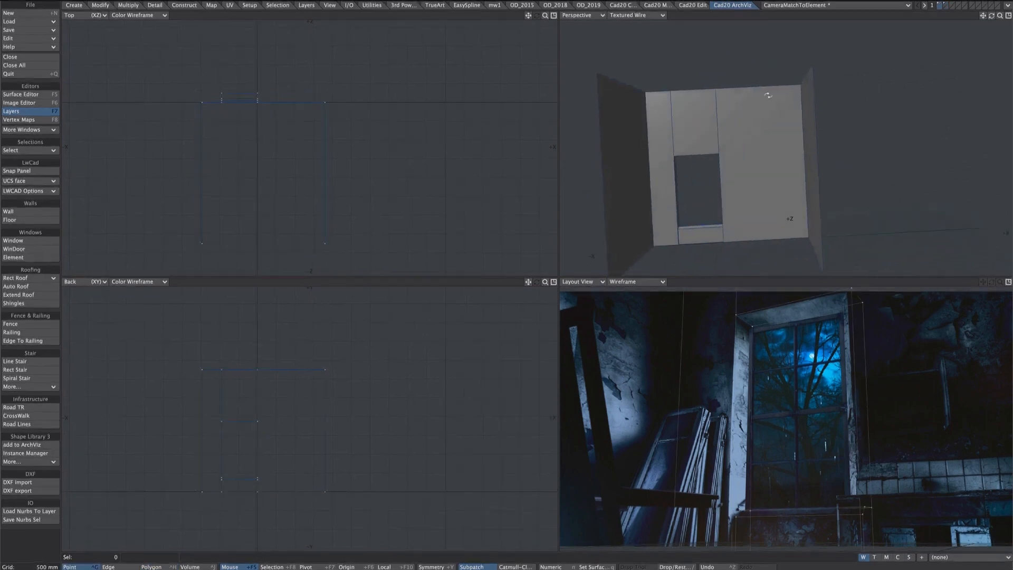
{"action": "left_click_drag", "start_coordinate": [768, 96], "coordinate": [768, 98], "text": "alt"}
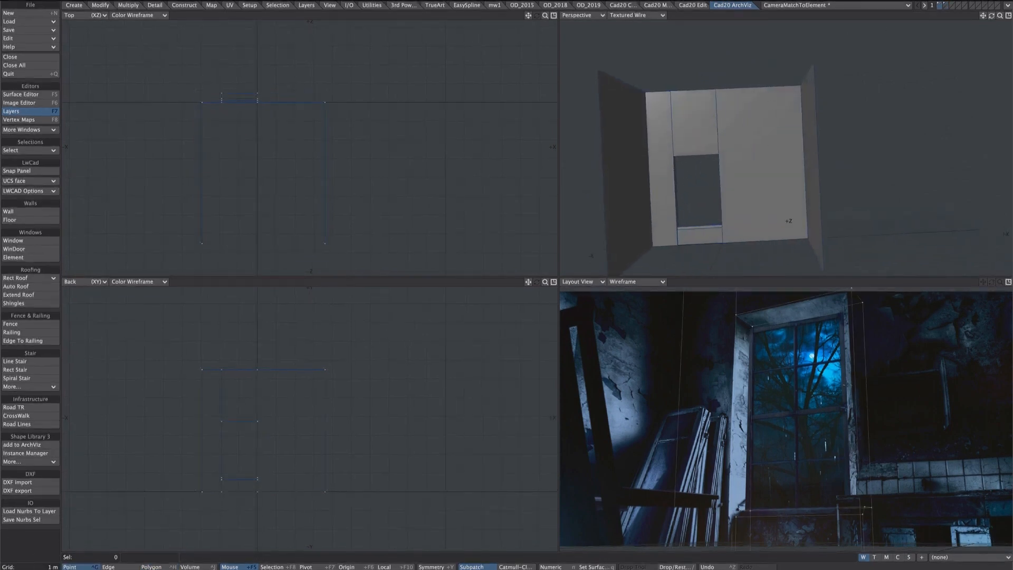
Step: Draw a 1.9 m by 3 m wooden window over the wall opening with the WinDoor tool, using the win_fix_3x4 shape
{"action": "left_click_drag", "start_coordinate": [206, 442], "coordinate": [308, 424], "text": "ctrl+alt"}
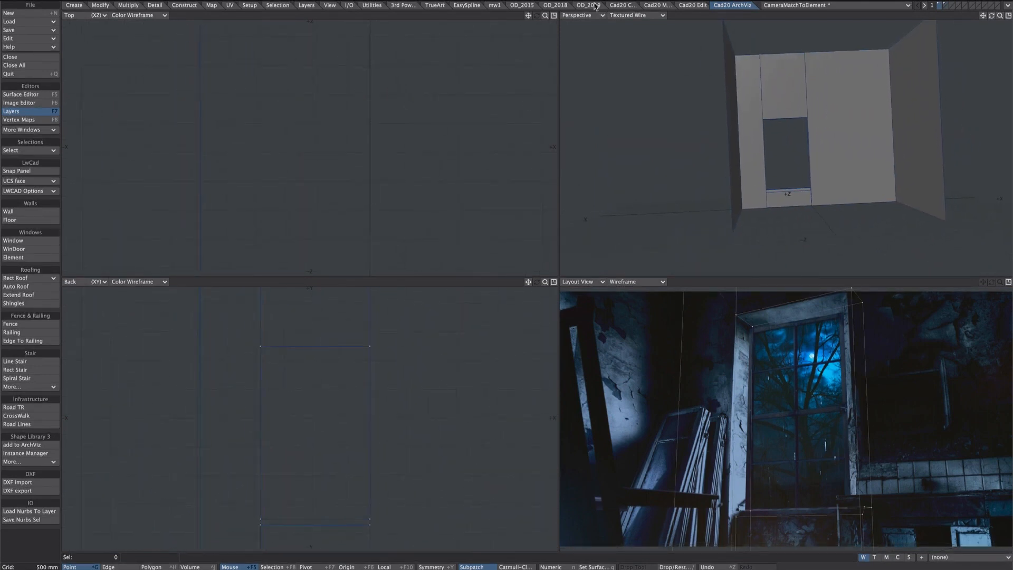
{"action": "left_click", "coordinate": [20, 249]}
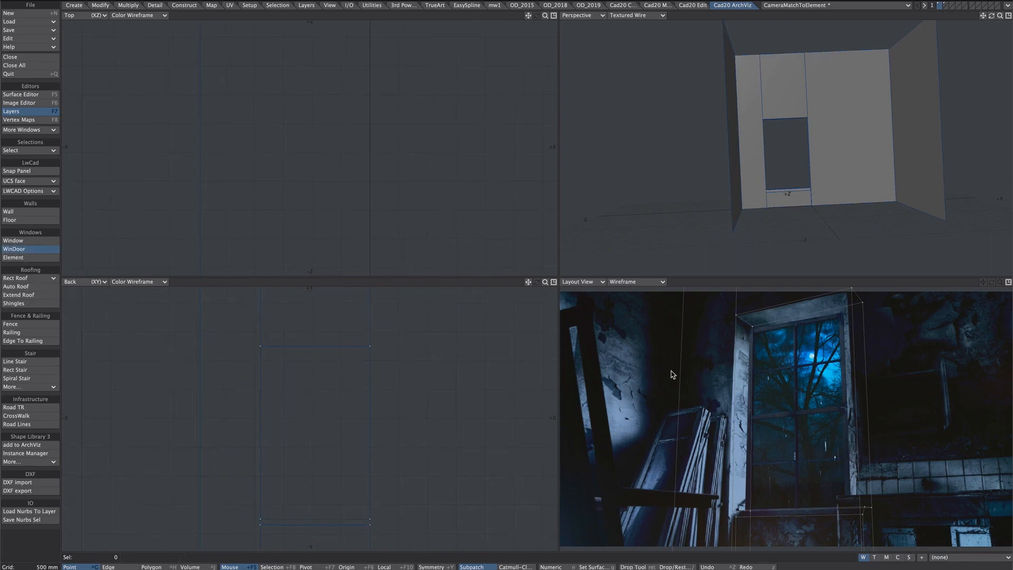
{"action": "key", "text": "n"}
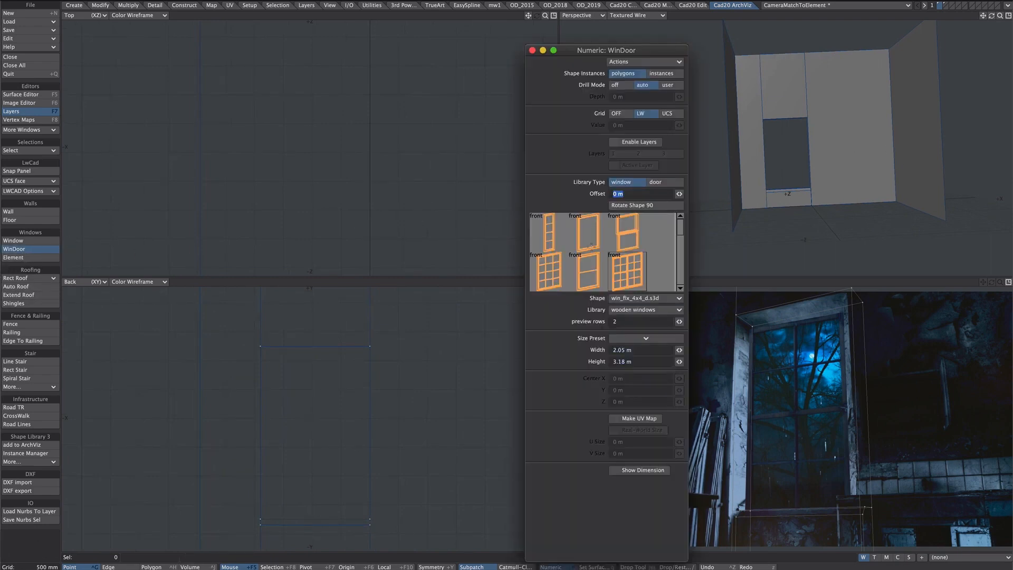
{"action": "left_click", "coordinate": [554, 263]}
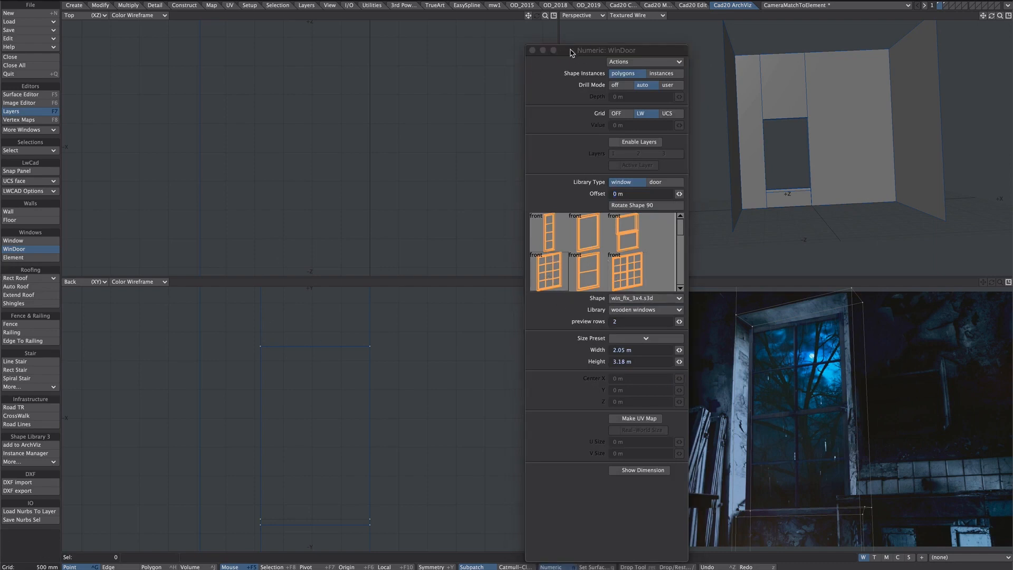
{"action": "left_click", "coordinate": [533, 51]}
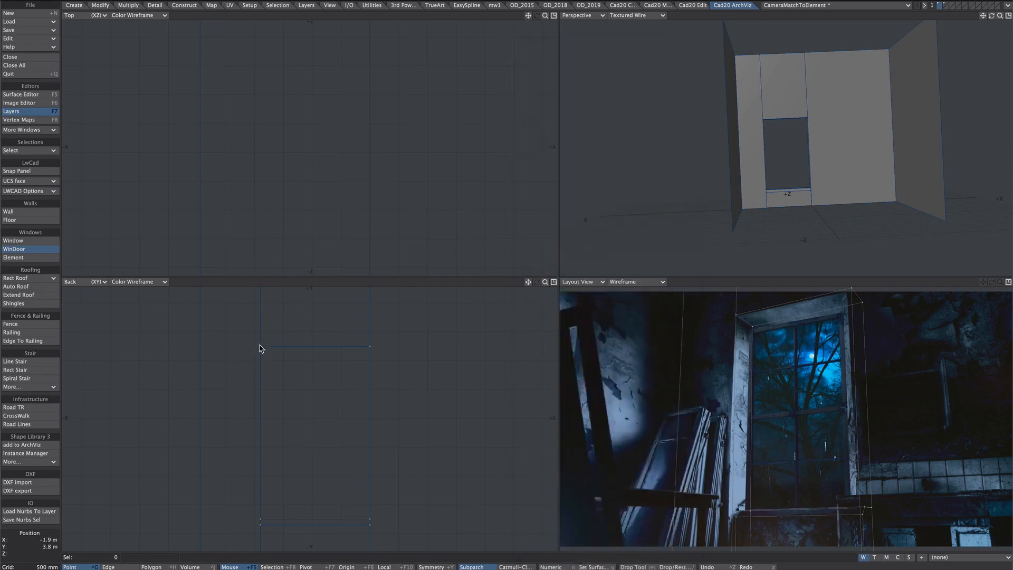
{"action": "left_click_drag", "start_coordinate": [260, 349], "coordinate": [368, 518]}
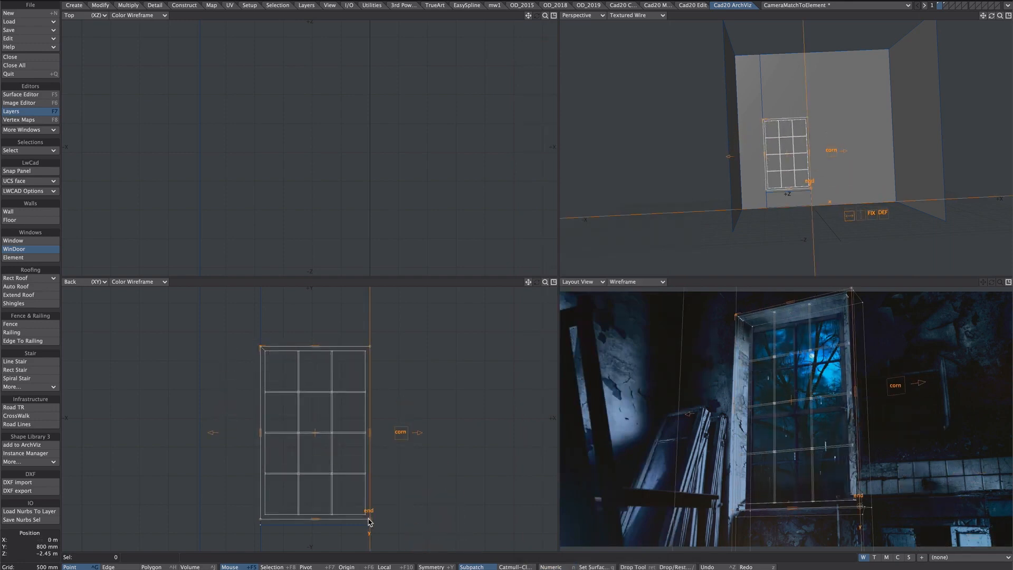
Step: Switch the window's shape to win_fix_4x4_d and move it back into the depth of the window reveal
{"action": "key", "text": "n"}
{"action": "left_click", "coordinate": [628, 285]}
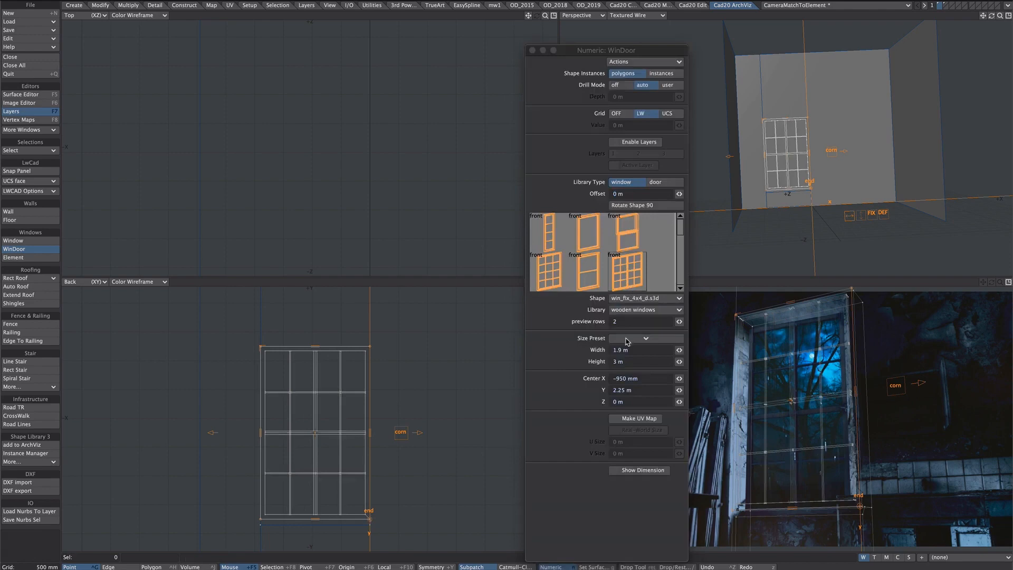
{"action": "key", "text": "a"}
{"action": "left_click_drag", "start_coordinate": [343, 228], "coordinate": [418, 138], "text": "ctrl+alt"}
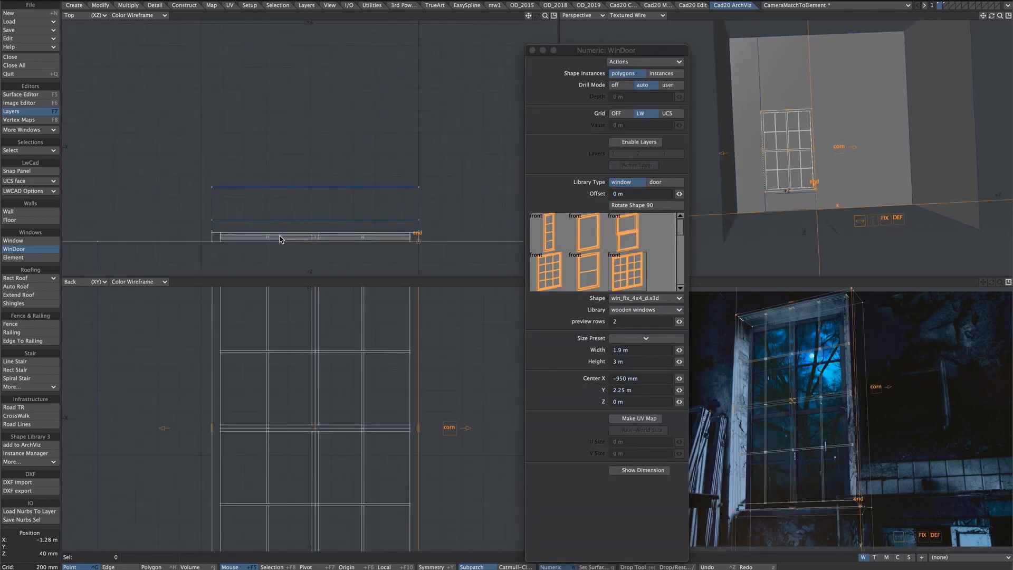
{"action": "left_click_drag", "start_coordinate": [280, 239], "coordinate": [279, 195]}
{"action": "left_click", "coordinate": [533, 50]}
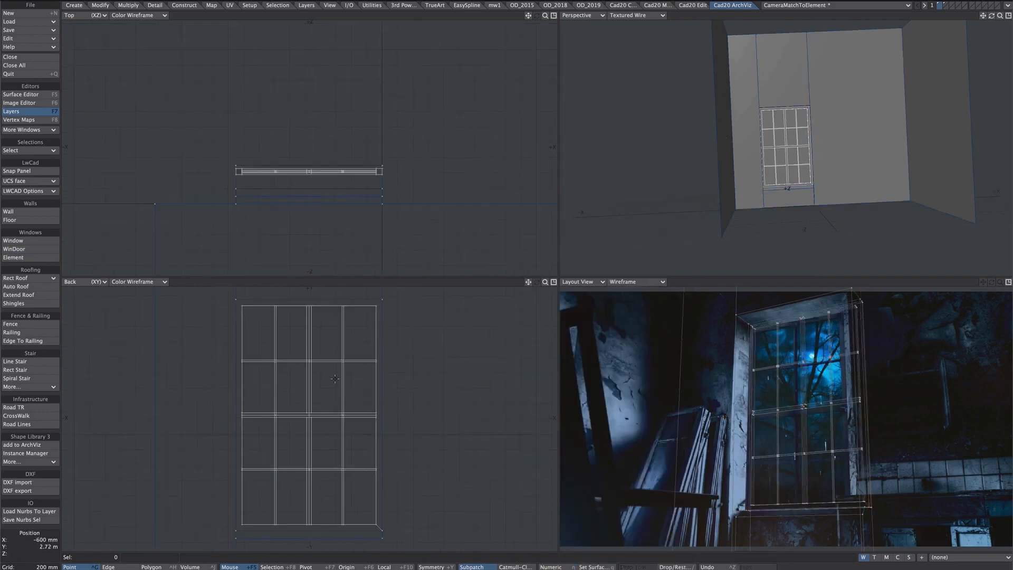
Step: Select the window's polygons by their White sketch colour and transfer them from the wall layer to layer 3
{"action": "key", "text": "w"}
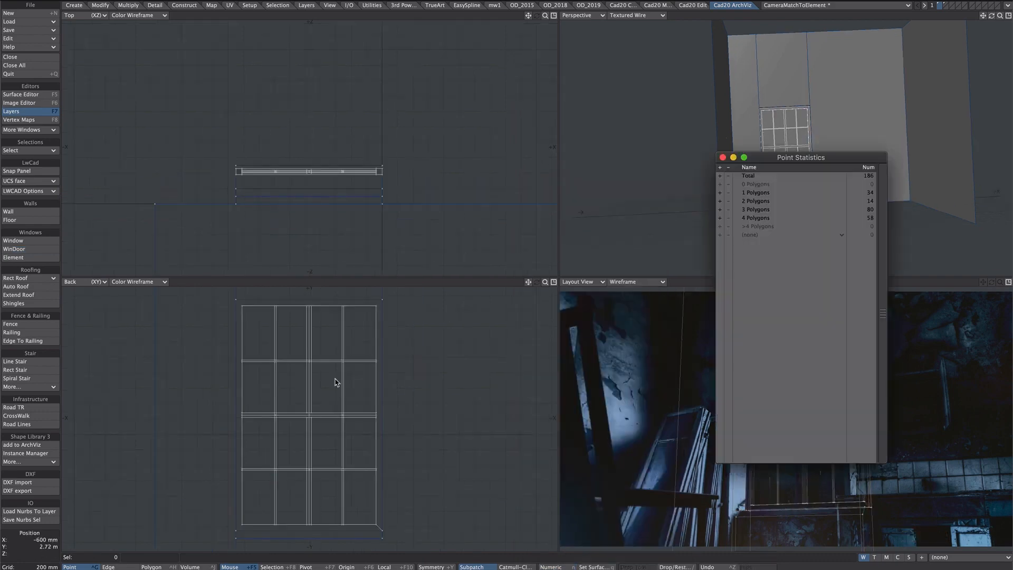
{"action": "key", "text": "ctrl+h"}
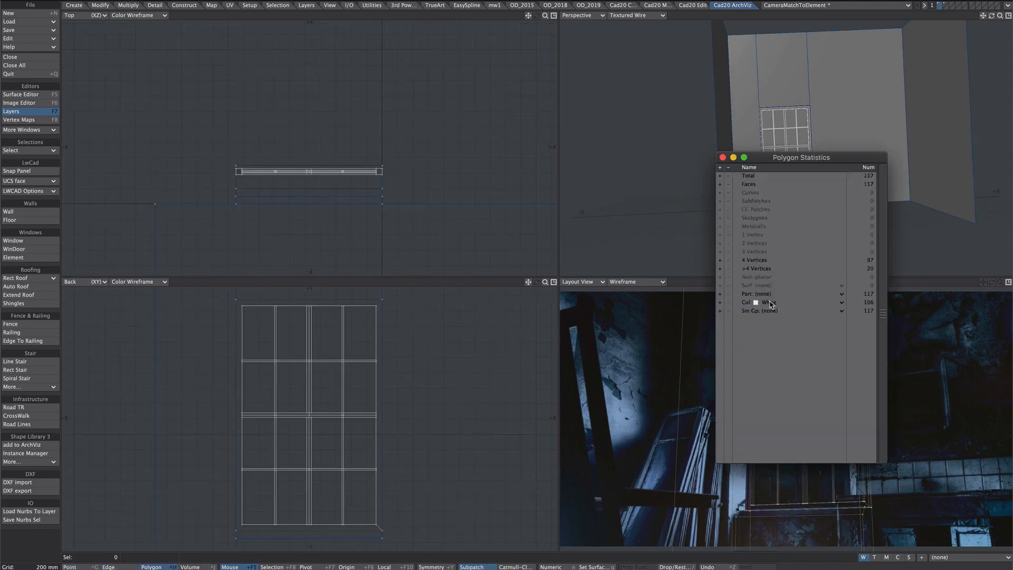
{"action": "left_click", "coordinate": [771, 302]}
{"action": "left_click", "coordinate": [771, 302]}
{"action": "left_click", "coordinate": [720, 302]}
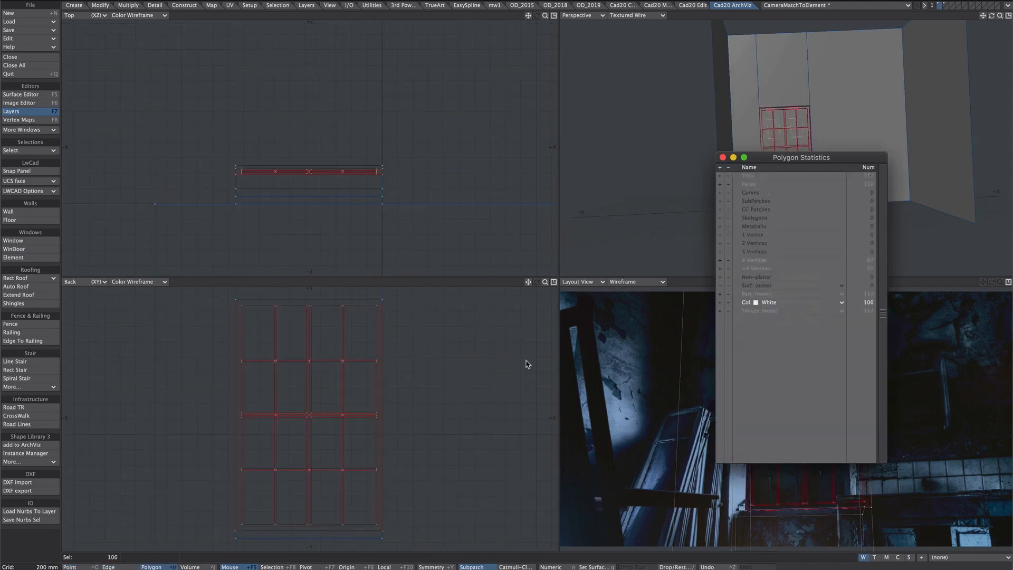
{"action": "key", "text": "Delete"}
{"action": "left_click", "coordinate": [953, 6]}
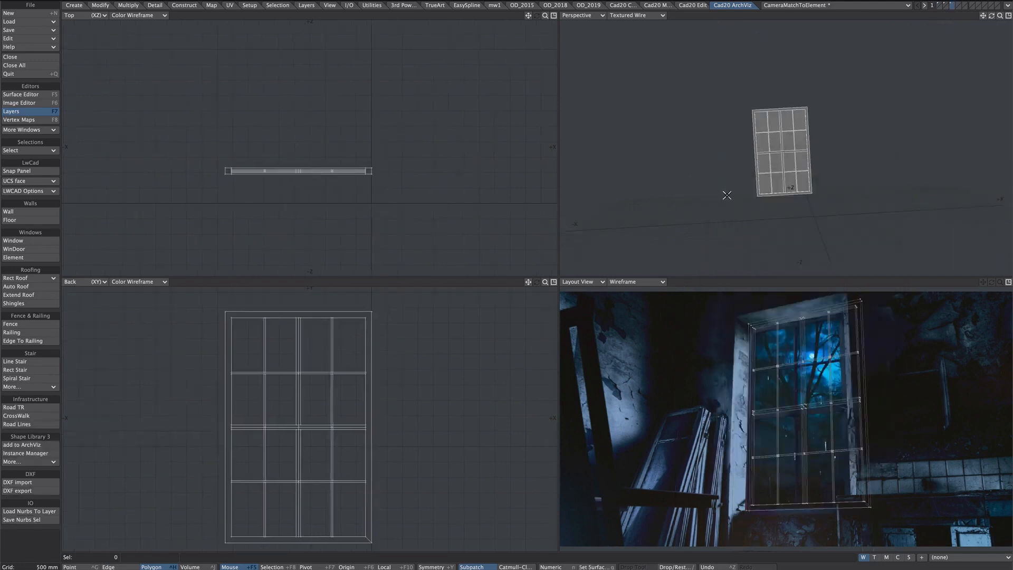
Step: Set the window_frame surface colour to dark grey, RGB 42, 42, 42
{"action": "key", "text": "F5"}
{"action": "left_click", "coordinate": [509, 220]}
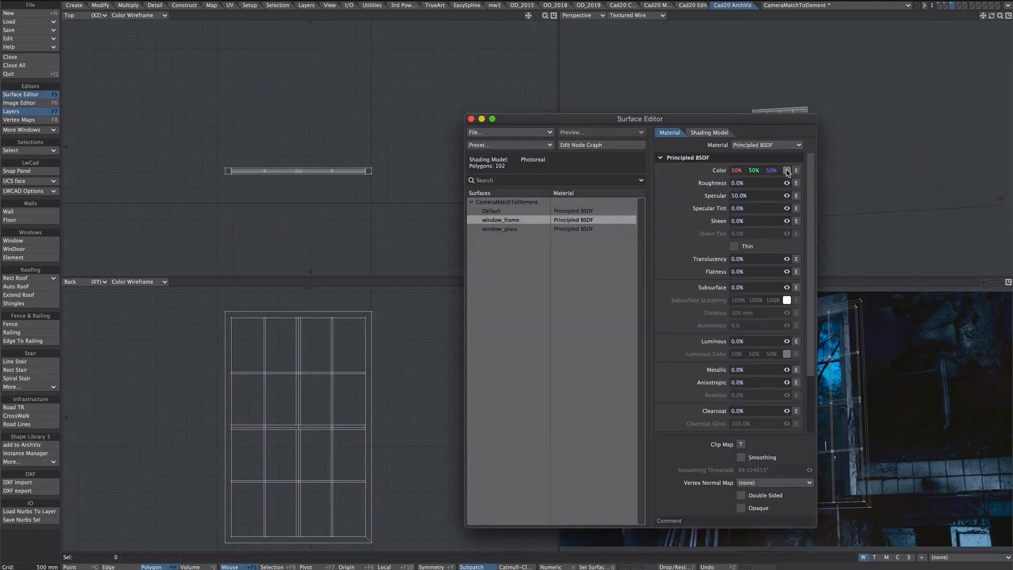
{"action": "left_click", "coordinate": [787, 170]}
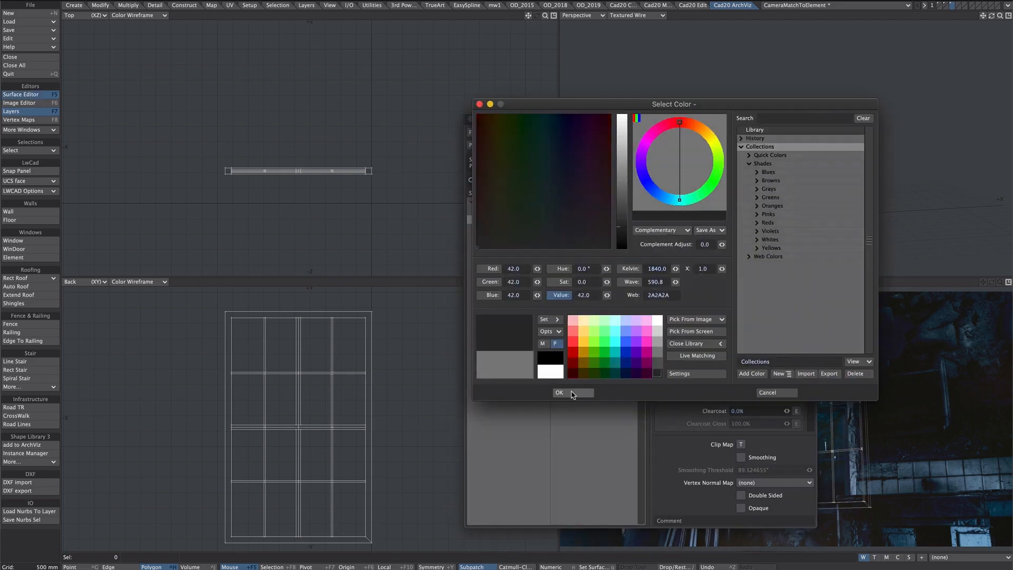
{"action": "left_click", "coordinate": [573, 392]}
Step: Give the window_glass surface a cyan colour and finish editing the surfaces
{"action": "left_click", "coordinate": [519, 230]}
{"action": "left_click", "coordinate": [787, 171]}
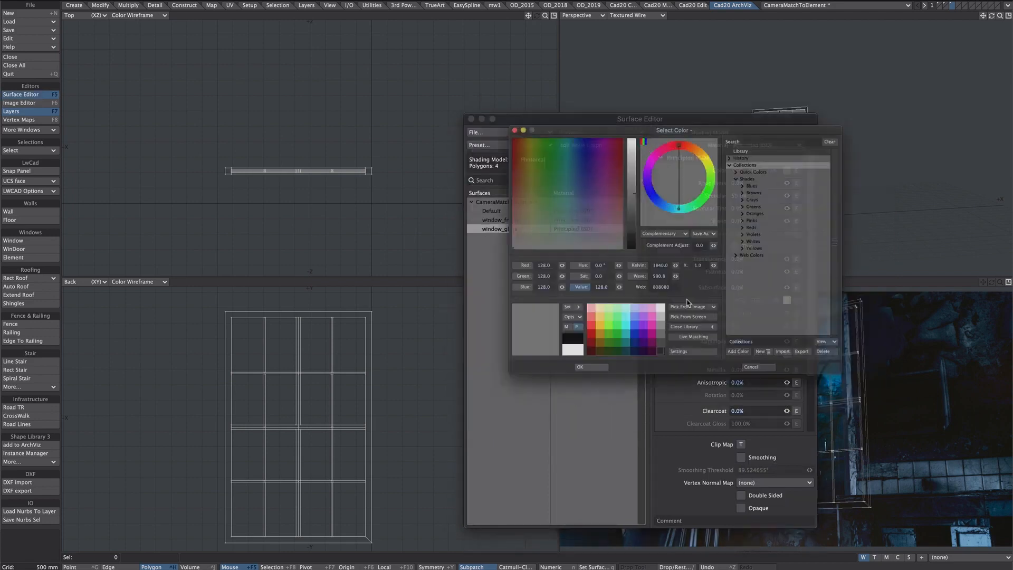
{"action": "left_click", "coordinate": [614, 343]}
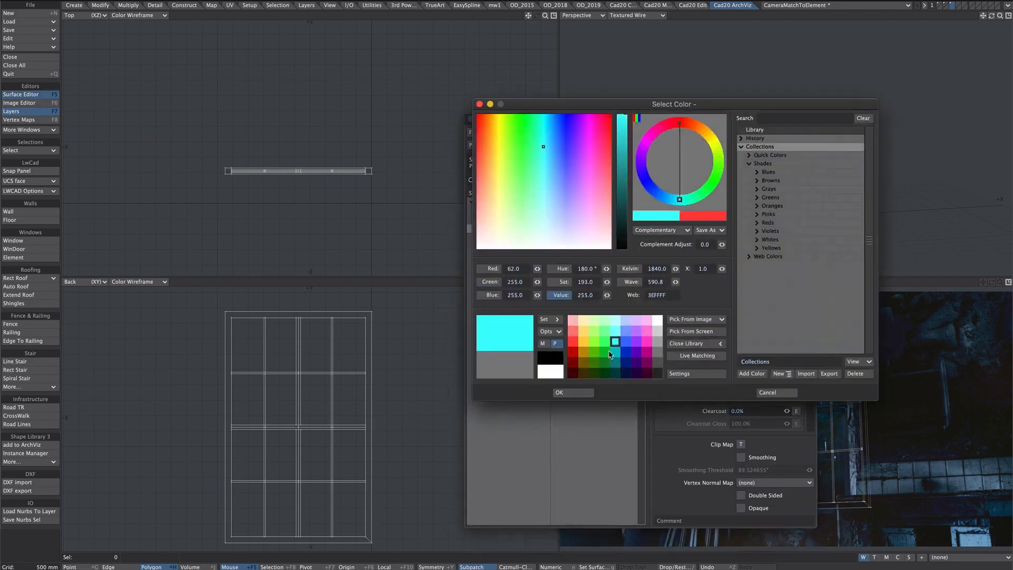
{"action": "left_click", "coordinate": [580, 392]}
{"action": "left_click", "coordinate": [470, 120]}
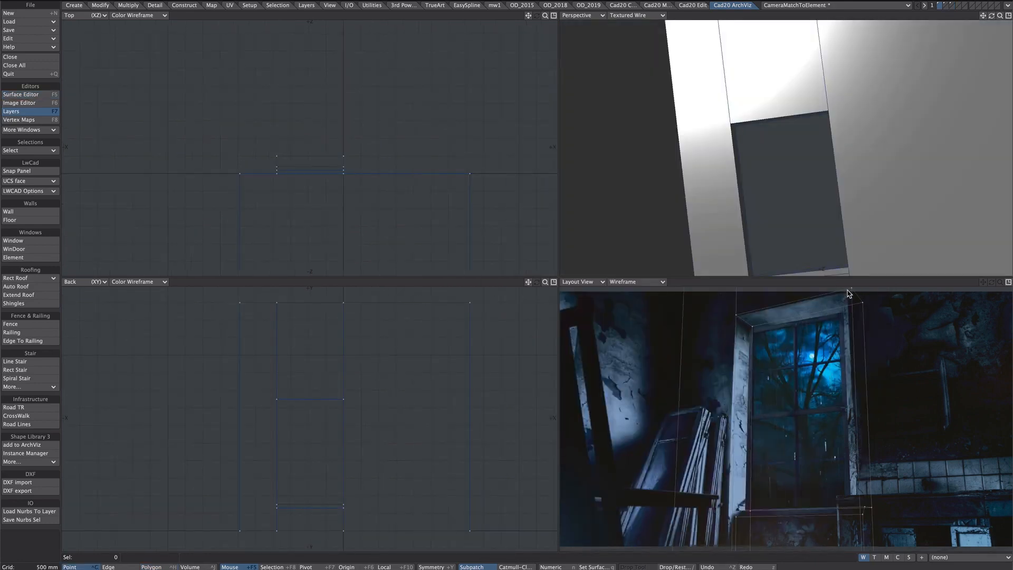
Step: Select all points along the right edge of the window opening in the wall layer and shift them slightly inward to match the photo
{"action": "mouse_move", "coordinate": [322, 318]}
{"action": "right_mouse_down"}
{"action": "mouse_move", "coordinate": [321, 289]}
{"action": "mouse_move", "coordinate": [345, 550]}
{"action": "mouse_move", "coordinate": [330, 527]}
{"action": "right_mouse_up"}
{"action": "key", "text": "t"}
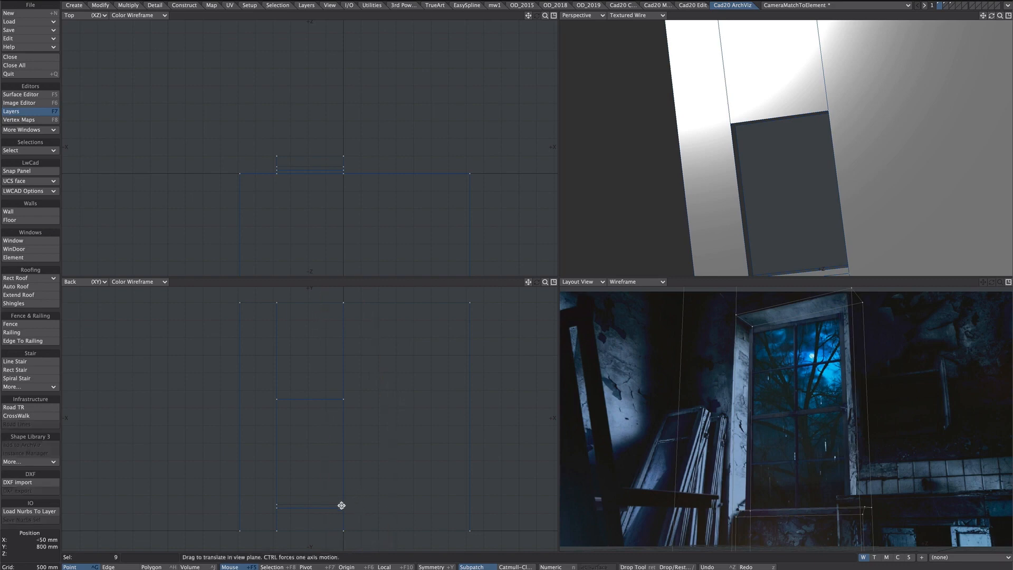
{"action": "left_click_drag", "start_coordinate": [348, 505], "coordinate": [343, 505]}
{"action": "key", "text": "slash"}
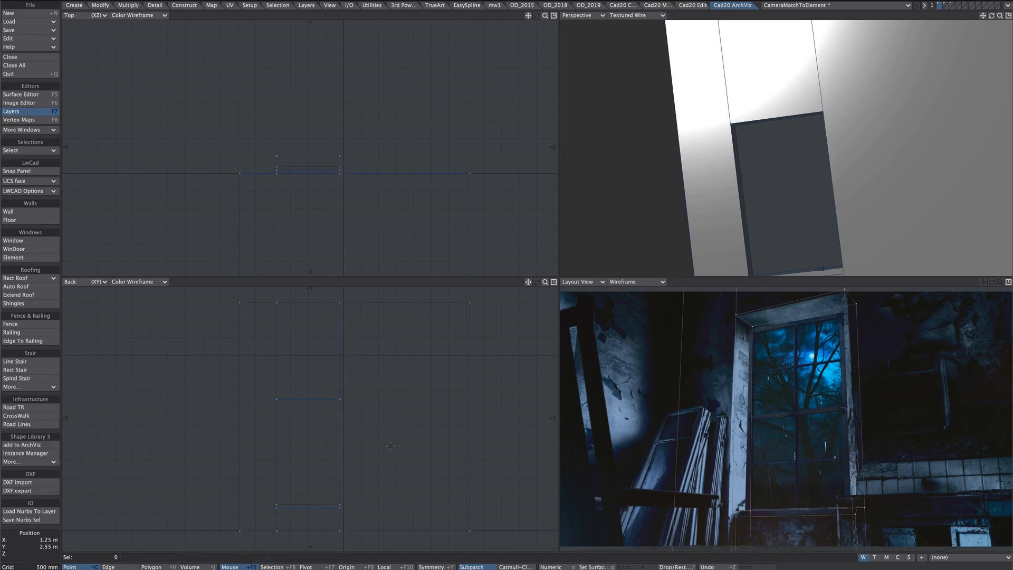
Step: Create a planar UV map named room for the walls along the Y axis and show it in a UV Texture viewport
{"action": "key", "text": "a"}
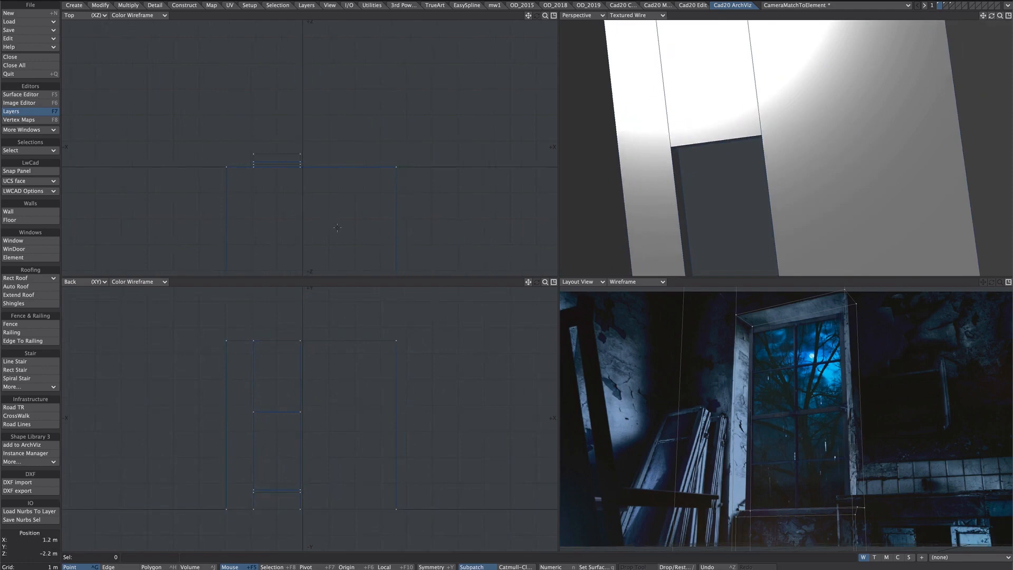
{"action": "left_click", "coordinate": [875, 558]}
{"action": "left_click_drag", "start_coordinate": [536, 350], "coordinate": [485, 348]}
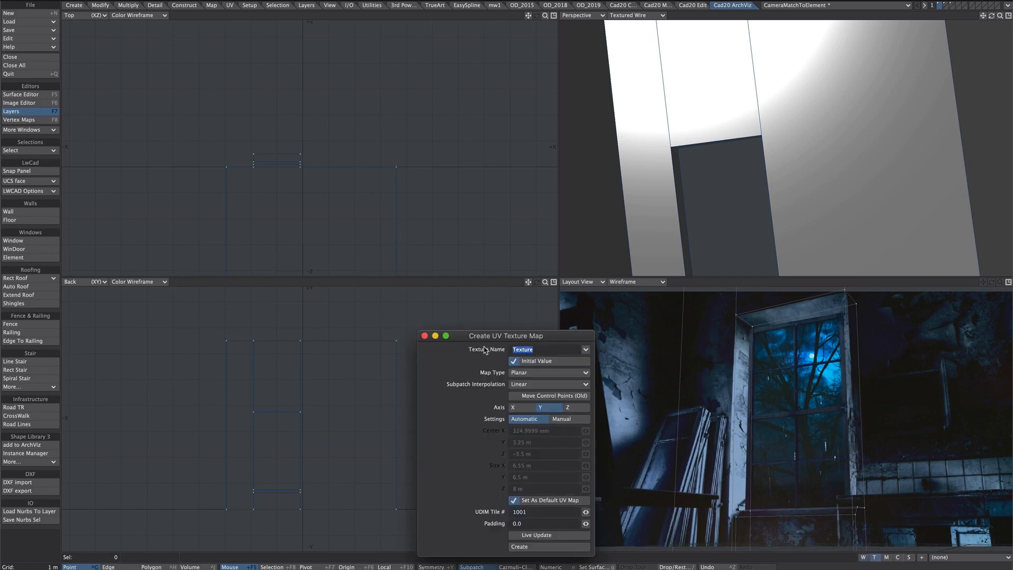
{"action": "type", "text": "room"}
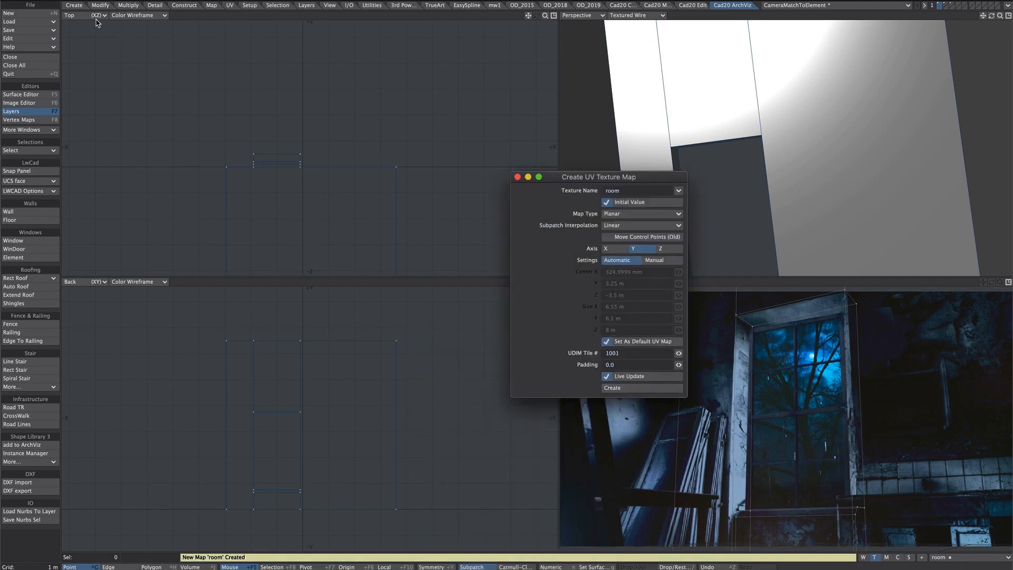
{"action": "left_click", "coordinate": [93, 16]}
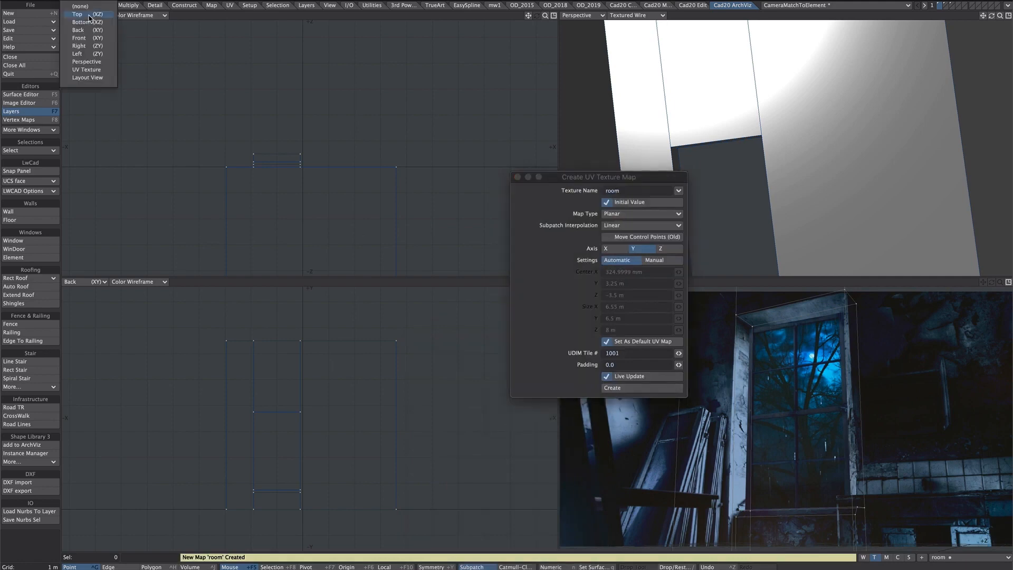
{"action": "left_click", "coordinate": [97, 73]}
{"action": "scroll", "coordinate": [385, 97], "scroll_direction": "up", "scroll_amount": 3}
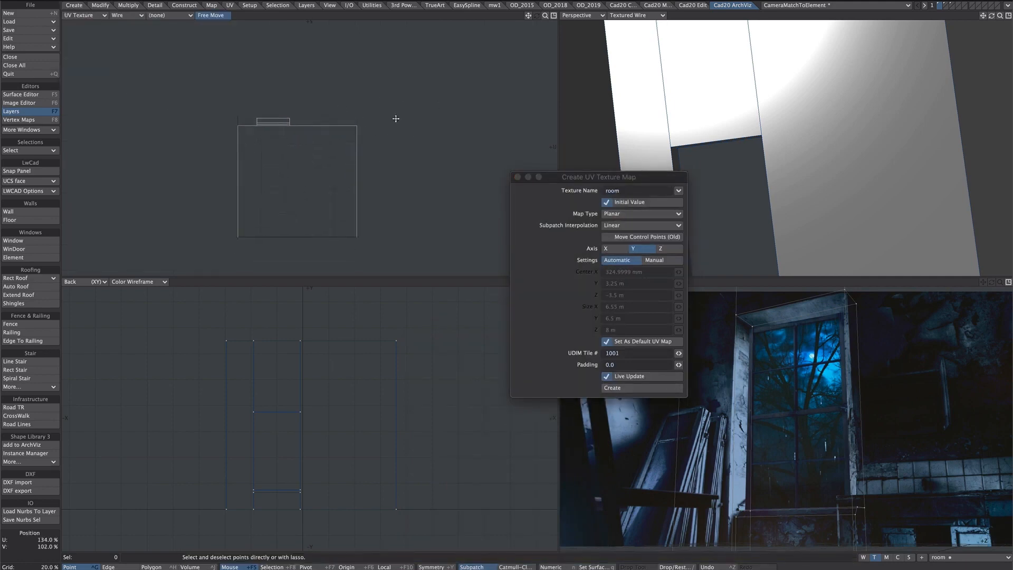
Step: Change the room UV map's type to Atlas and select a polygon in the layout to identify its wall
{"action": "left_click", "coordinate": [614, 214]}
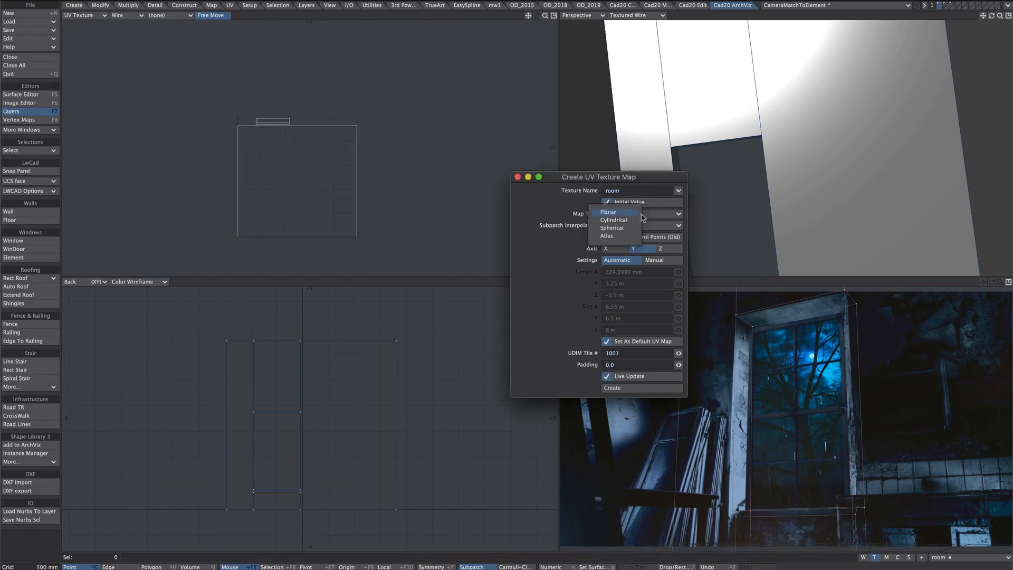
{"action": "left_click", "coordinate": [623, 240]}
{"action": "left_click_drag", "start_coordinate": [350, 217], "coordinate": [375, 217], "text": "ctrl+alt"}
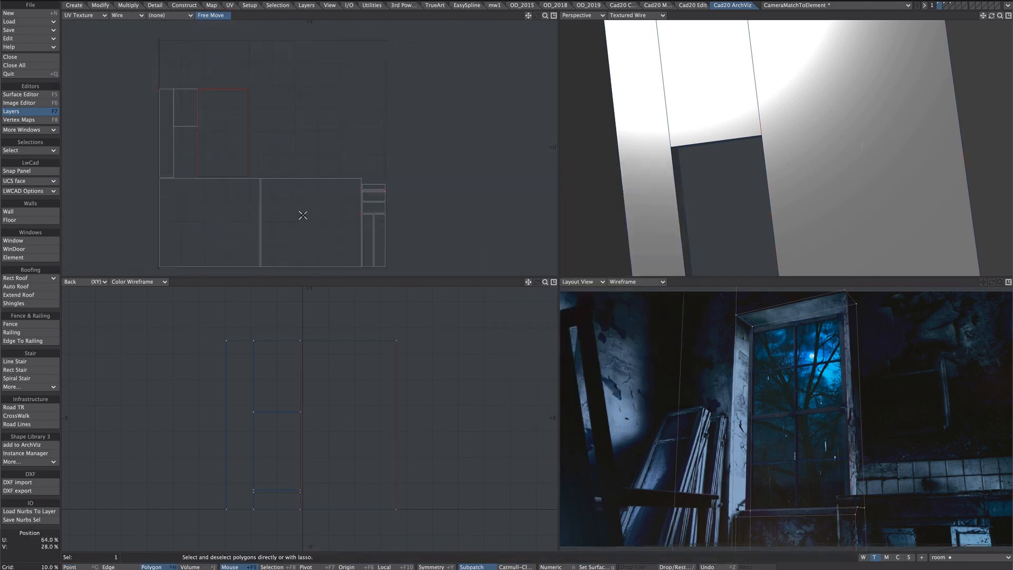
{"action": "left_click", "coordinate": [249, 158]}
{"action": "left_click", "coordinate": [335, 141]}
{"action": "mouse_move", "coordinate": [380, 199]}
{"action": "left_mouse_down", "text": "ctrl+alt"}
{"action": "mouse_move", "coordinate": [365, 206]}
{"action": "mouse_move", "coordinate": [385, 208]}
{"action": "left_mouse_up", "text": "ctrl+alt"}
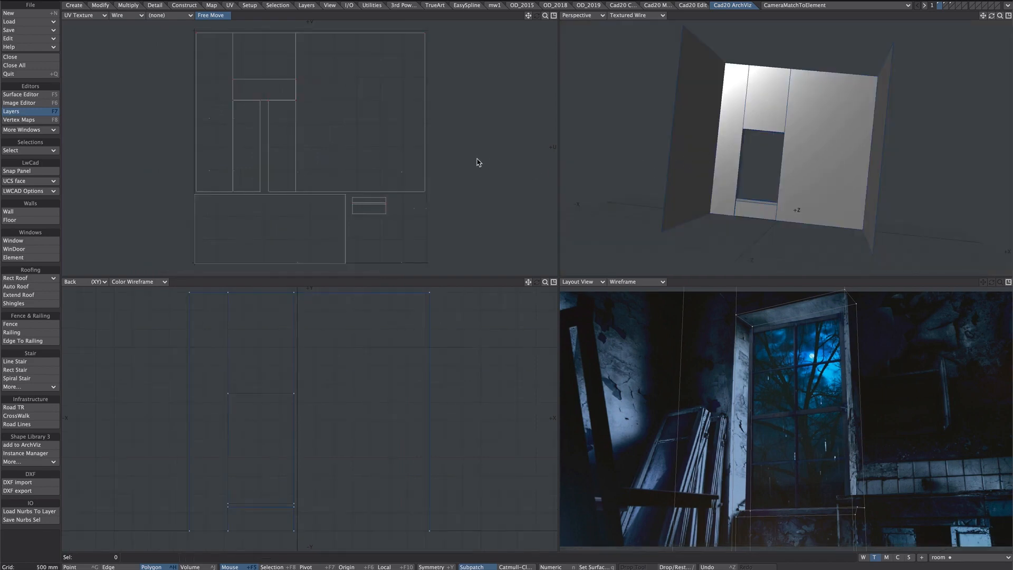
Step: Examine the rearranged UV layout against the walls, selecting the small pieces to see which parts of the window reveal they belong to
{"action": "left_click_drag", "start_coordinate": [477, 162], "coordinate": [469, 176], "text": "ctrl+alt"}
{"action": "left_click_drag", "start_coordinate": [775, 153], "coordinate": [756, 175], "text": "alt"}
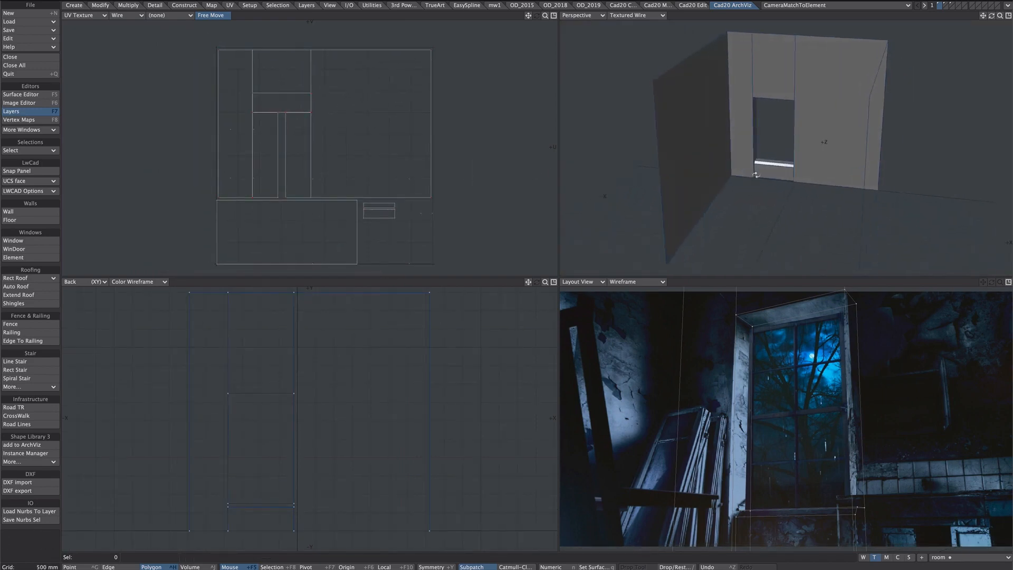
{"action": "left_click_drag", "start_coordinate": [797, 149], "coordinate": [683, 190], "text": "ctrl+alt"}
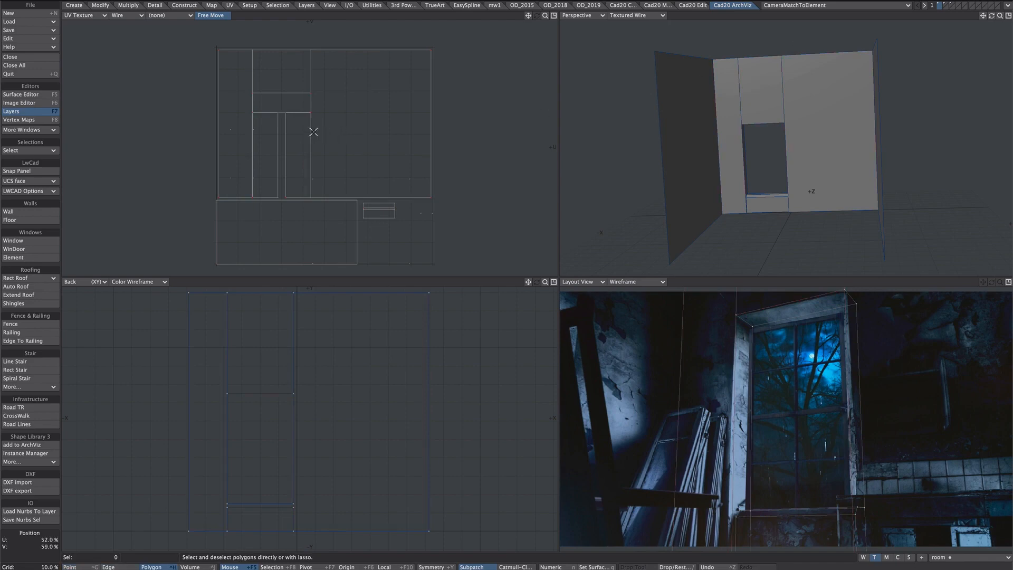
{"action": "left_click_drag", "start_coordinate": [798, 144], "coordinate": [793, 117], "text": "alt"}
{"action": "left_click", "coordinate": [353, 246]}
{"action": "key", "text": "slash"}
{"action": "left_click_drag", "start_coordinate": [788, 206], "coordinate": [785, 213]}
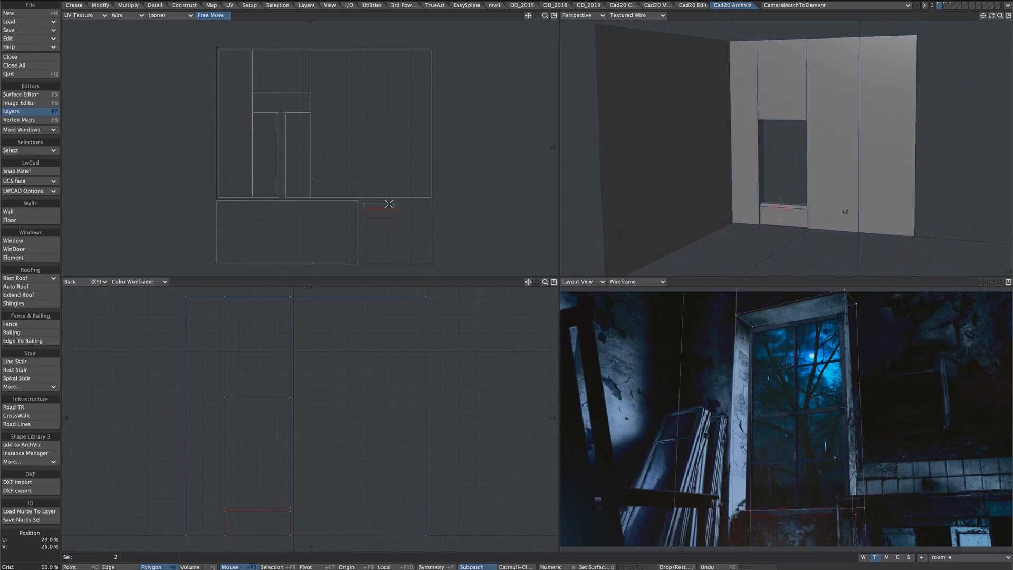
{"action": "key", "text": "slash"}
{"action": "left_click_drag", "start_coordinate": [381, 209], "coordinate": [314, 206], "text": "ctrl+alt"}
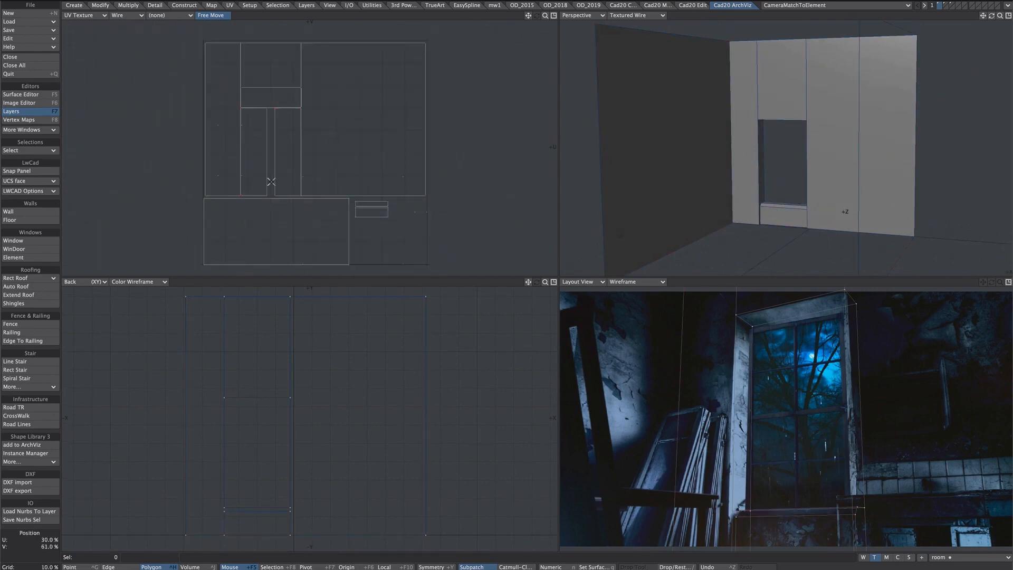
Step: Change the Default surface's material from the Surface Editor to Standard
{"action": "key", "text": "F5"}
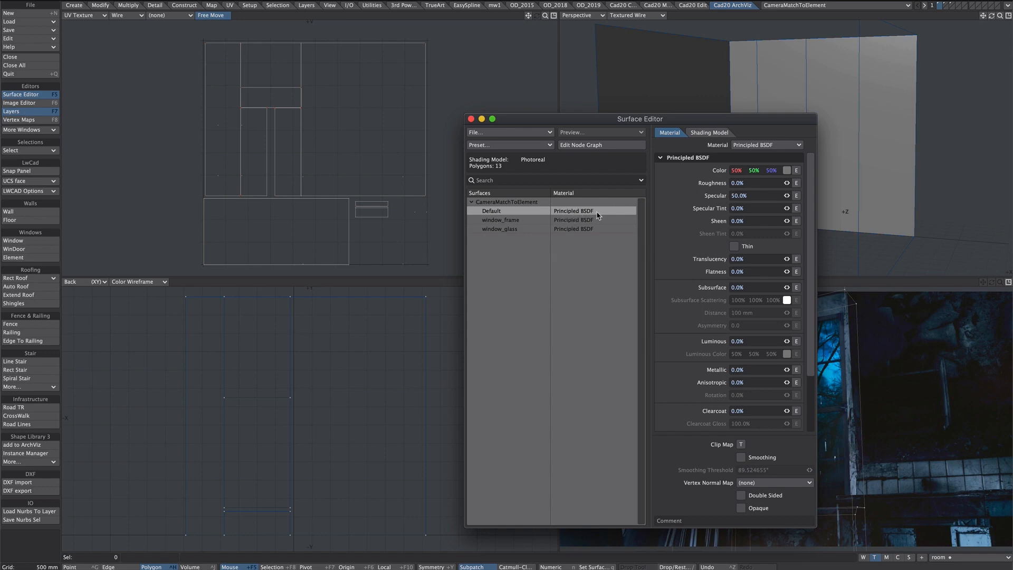
{"action": "left_click", "coordinate": [742, 151]}
{"action": "left_click", "coordinate": [756, 184]}
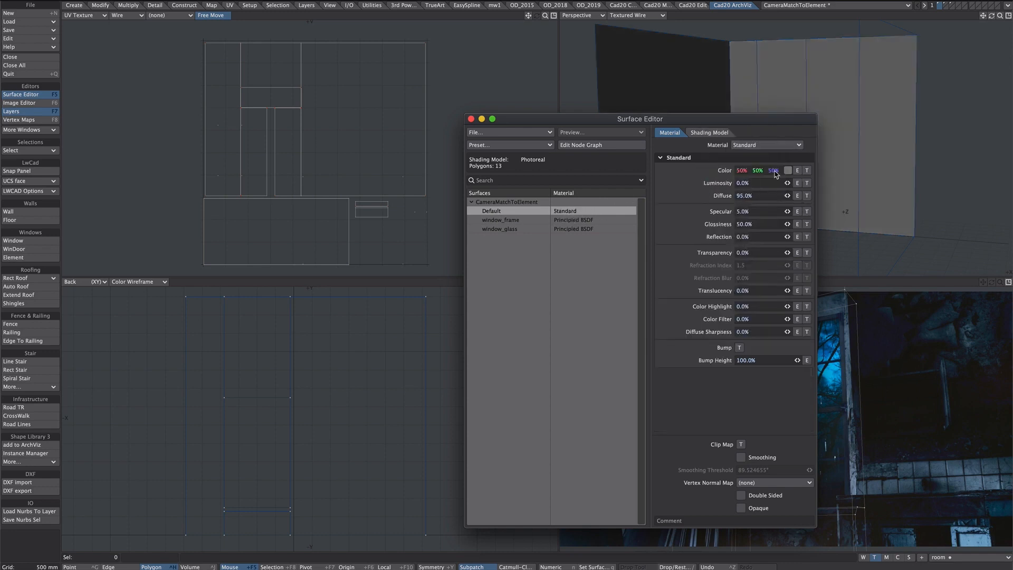
Step: Add an image map texture to the Default surface's color, using UV projection with the room UV map
{"action": "left_click", "coordinate": [807, 170]}
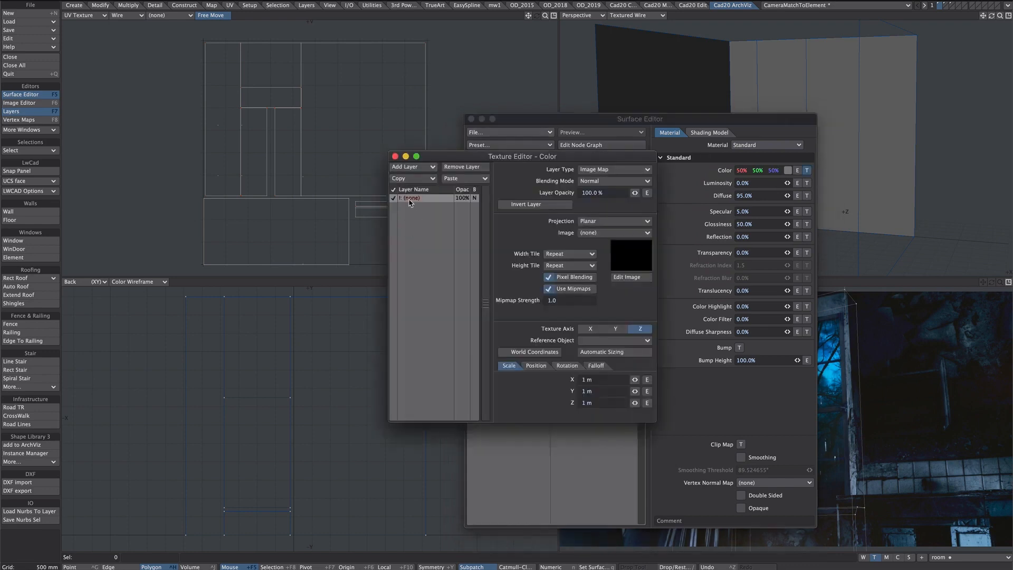
{"action": "left_click", "coordinate": [586, 173]}
{"action": "left_click", "coordinate": [586, 172]}
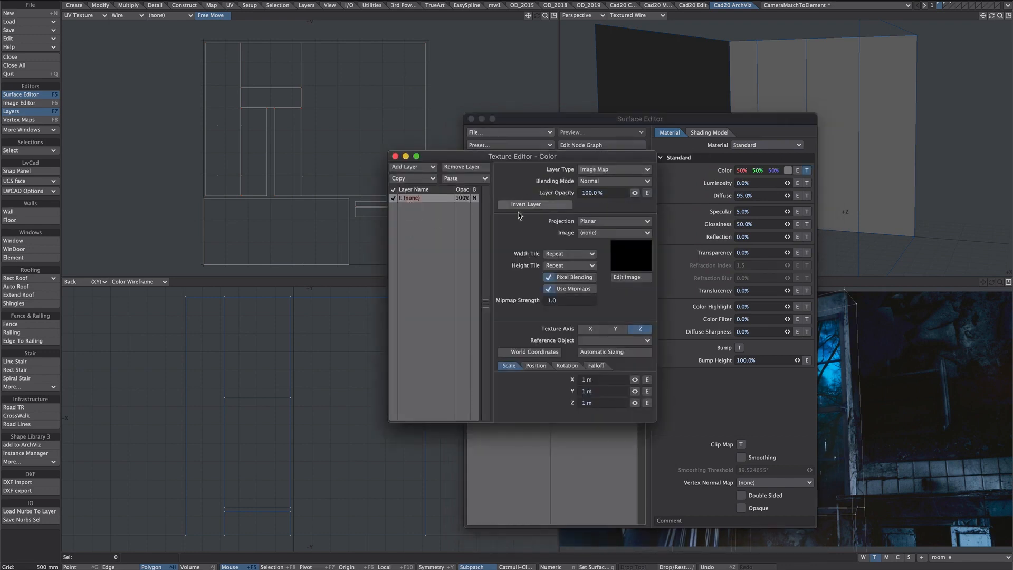
{"action": "left_click", "coordinate": [583, 222]}
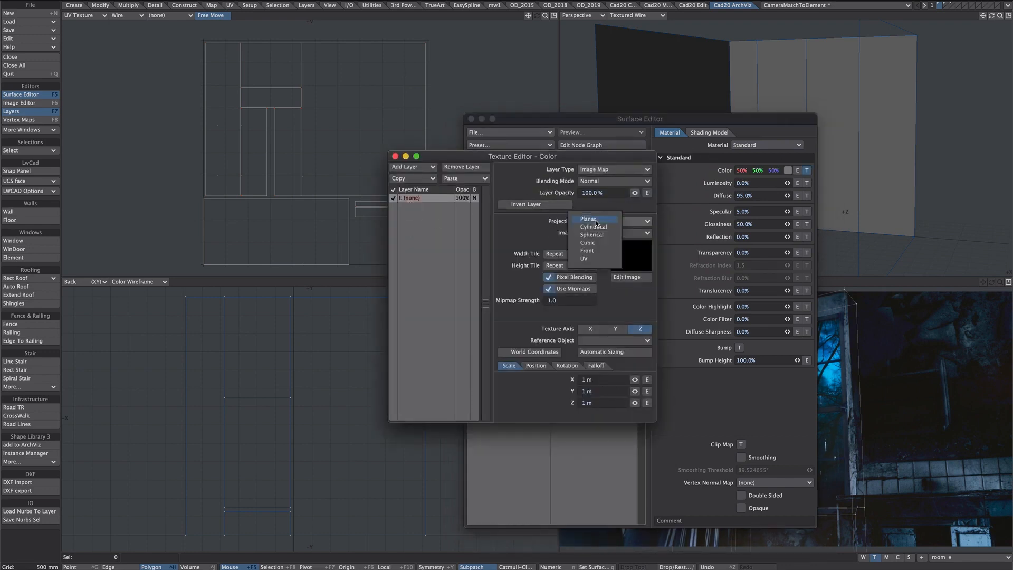
{"action": "left_click", "coordinate": [595, 262]}
{"action": "left_click", "coordinate": [591, 233]}
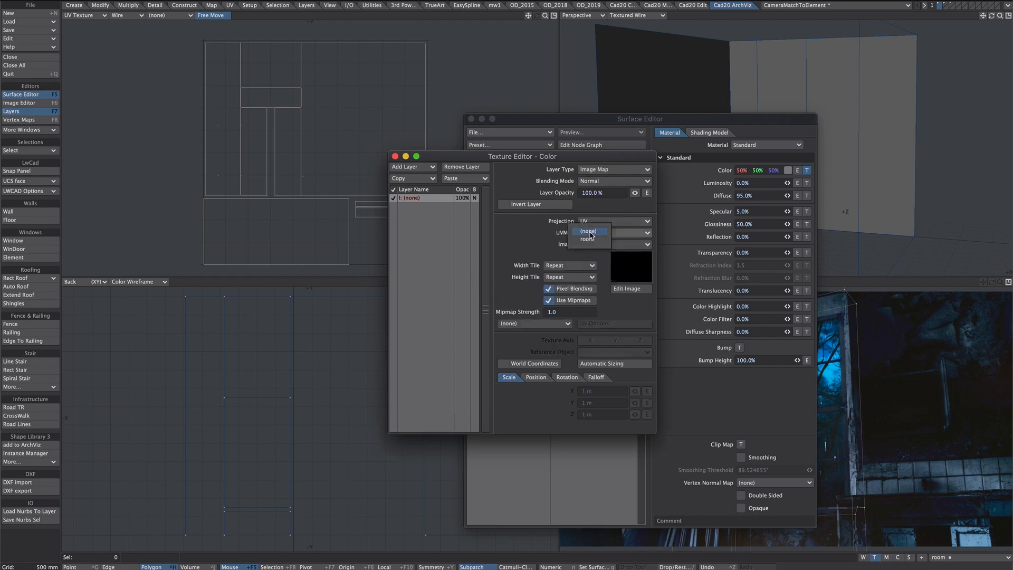
{"action": "left_click", "coordinate": [601, 241]}
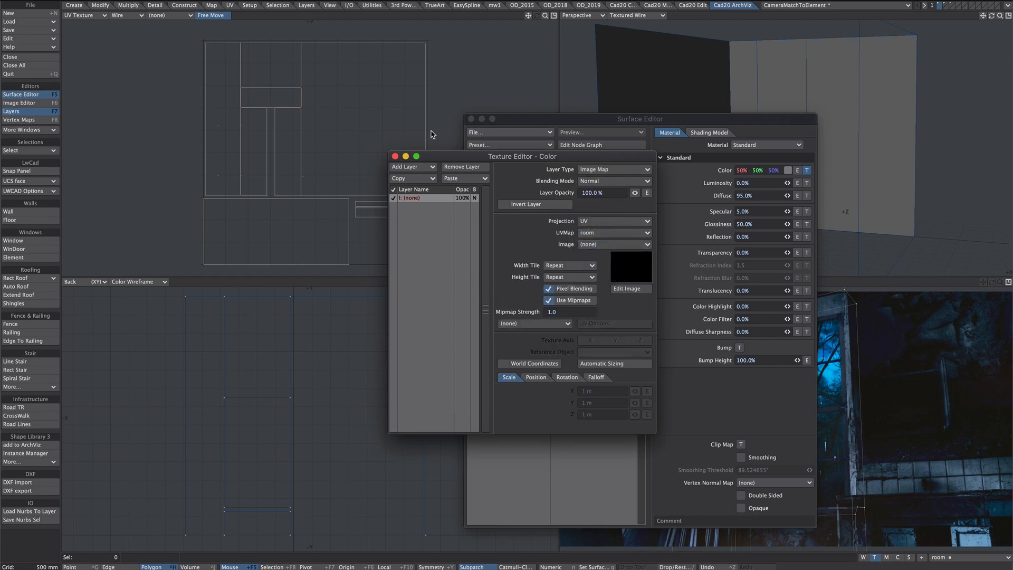
{"action": "left_click", "coordinate": [394, 156]}
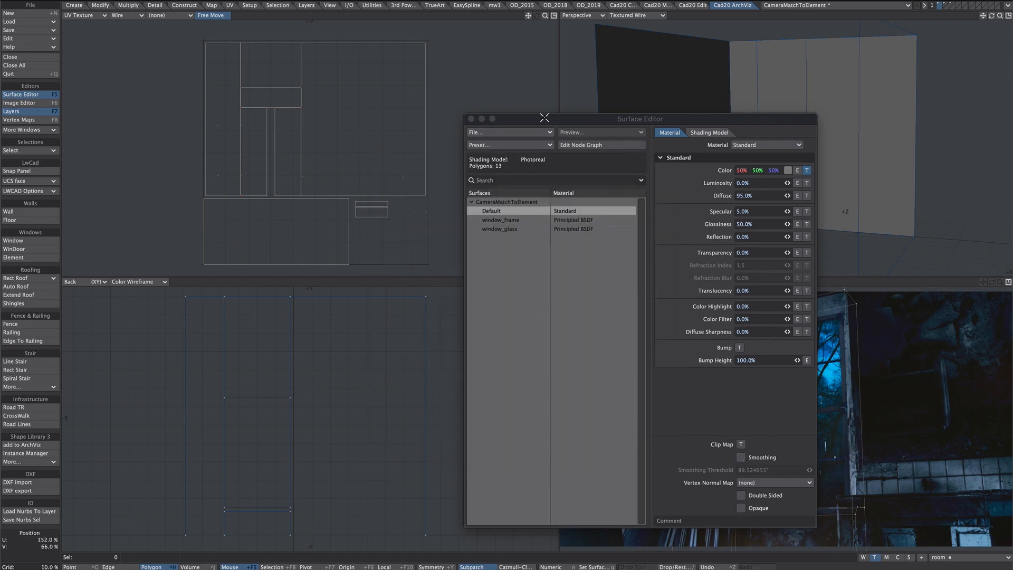
{"action": "left_click", "coordinate": [471, 118]}
Step: Assign a new surface named end to the ceiling and floor in the second layer, with a dark gray color of value 83
{"action": "left_click", "coordinate": [946, 5]}
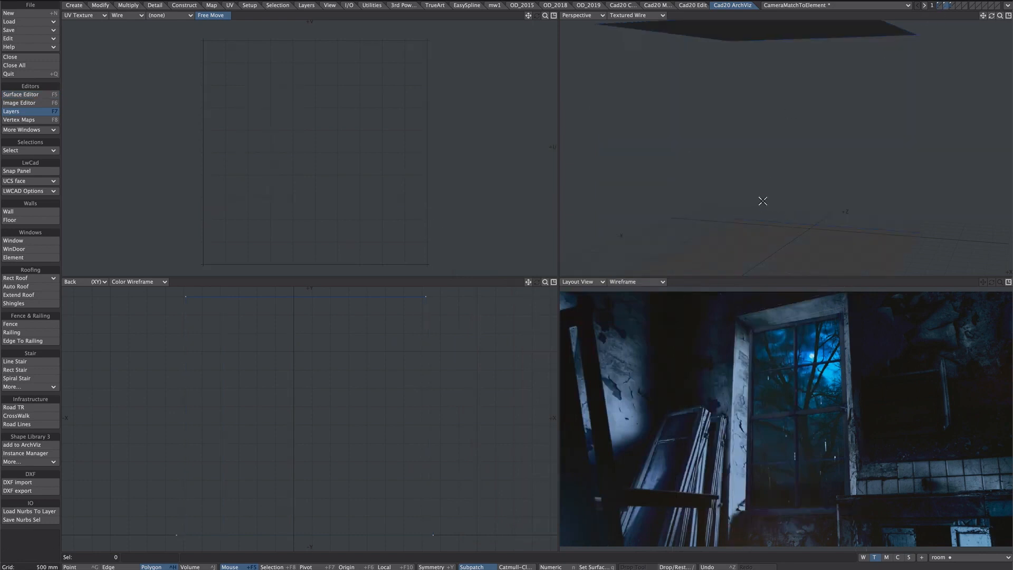
{"action": "type", "text": "q"}
{"action": "type", "text": "end"}
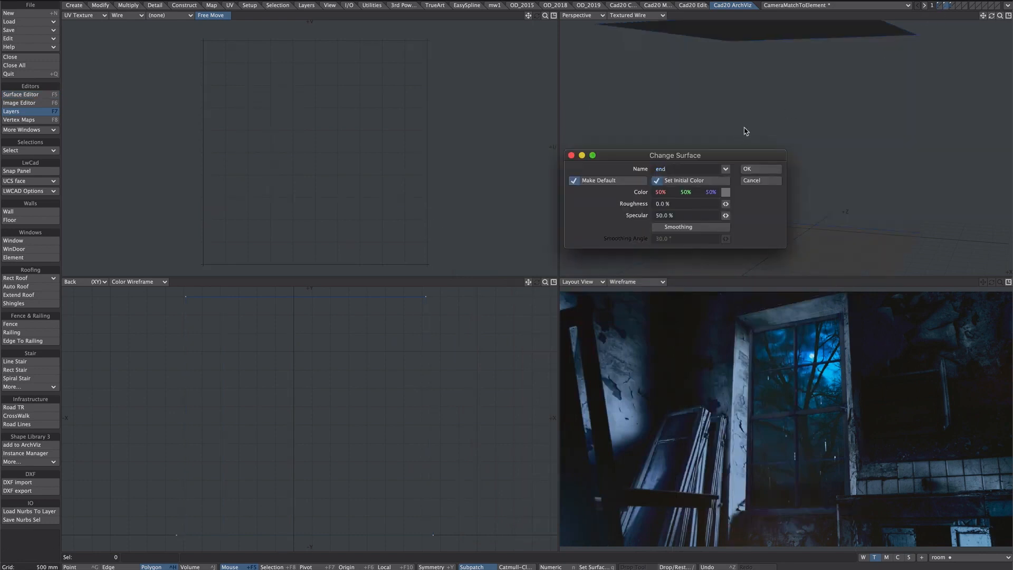
{"action": "left_click", "coordinate": [729, 193]}
{"action": "left_click_drag", "start_coordinate": [749, 303], "coordinate": [749, 291]}
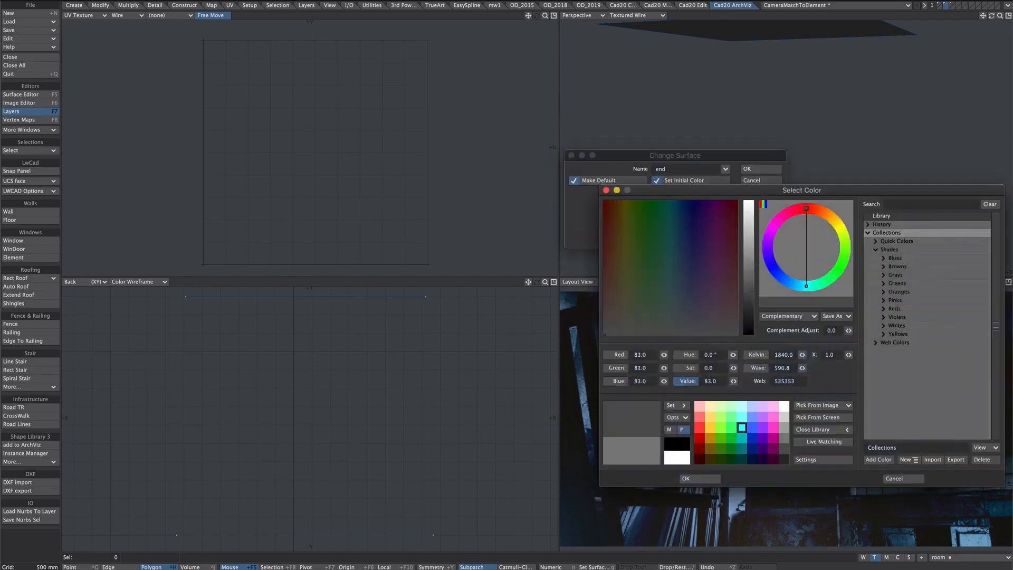
{"action": "left_click", "coordinate": [692, 479]}
{"action": "key", "text": "Return"}
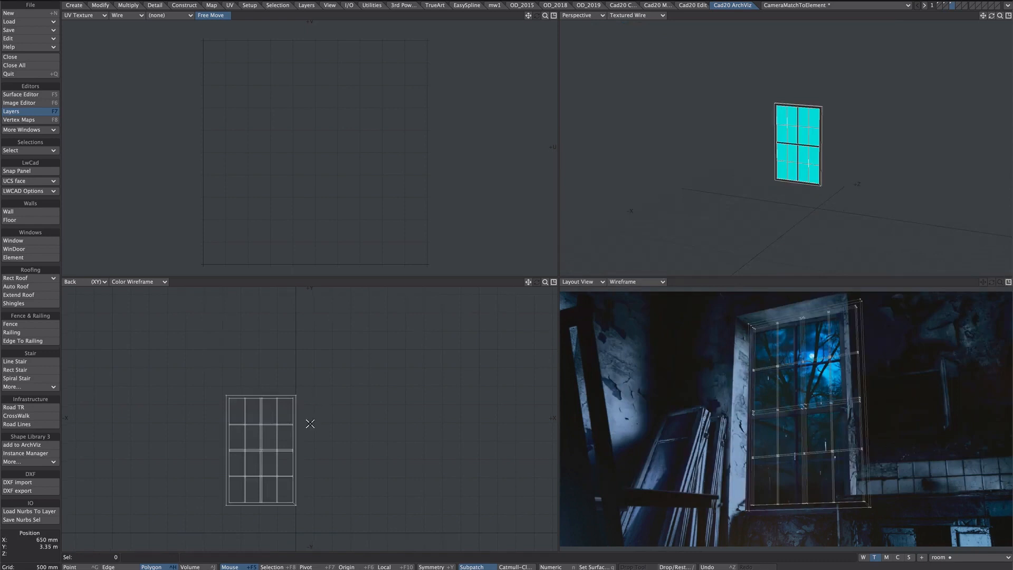
Step: Inspect the window model up close, selecting the connected polygons of its frame to check the geometry, and clear the selection
{"action": "key", "text": "0"}
{"action": "key", "text": "a"}
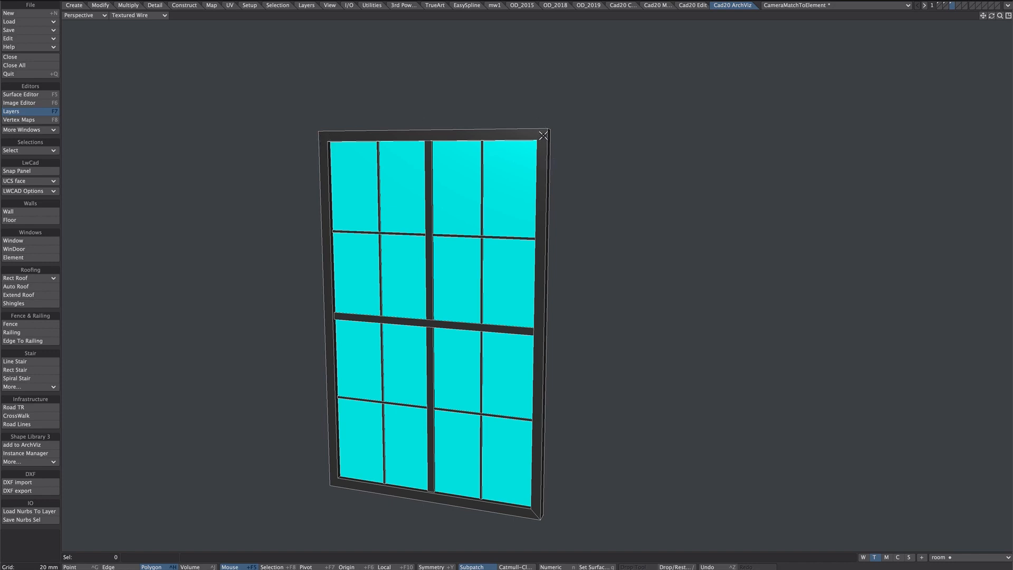
{"action": "left_click", "coordinate": [543, 138]}
{"action": "key", "text": "bracketright"}
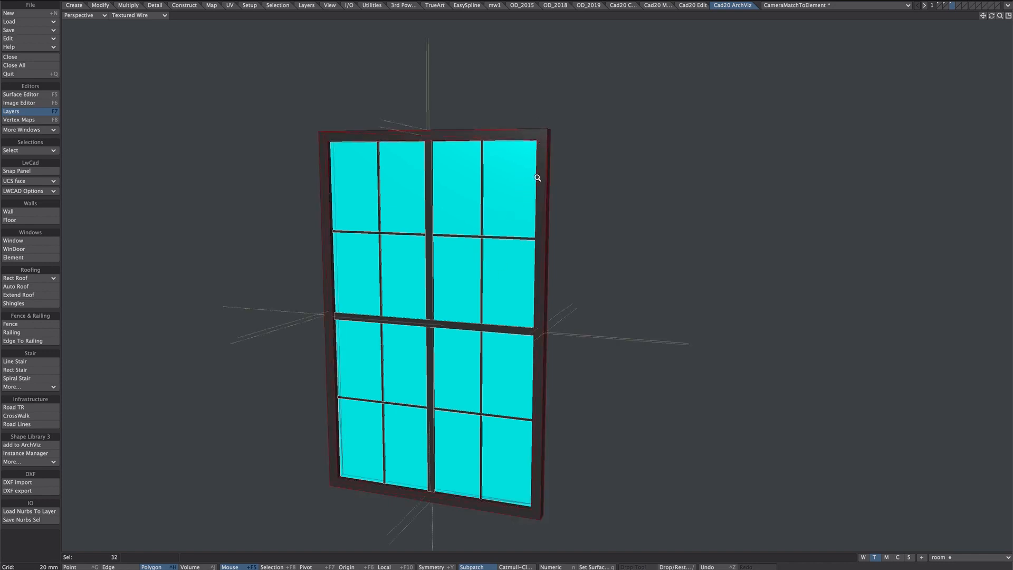
{"action": "left_click_drag", "start_coordinate": [539, 179], "coordinate": [735, 193], "text": "alt"}
{"action": "key", "text": "slash"}
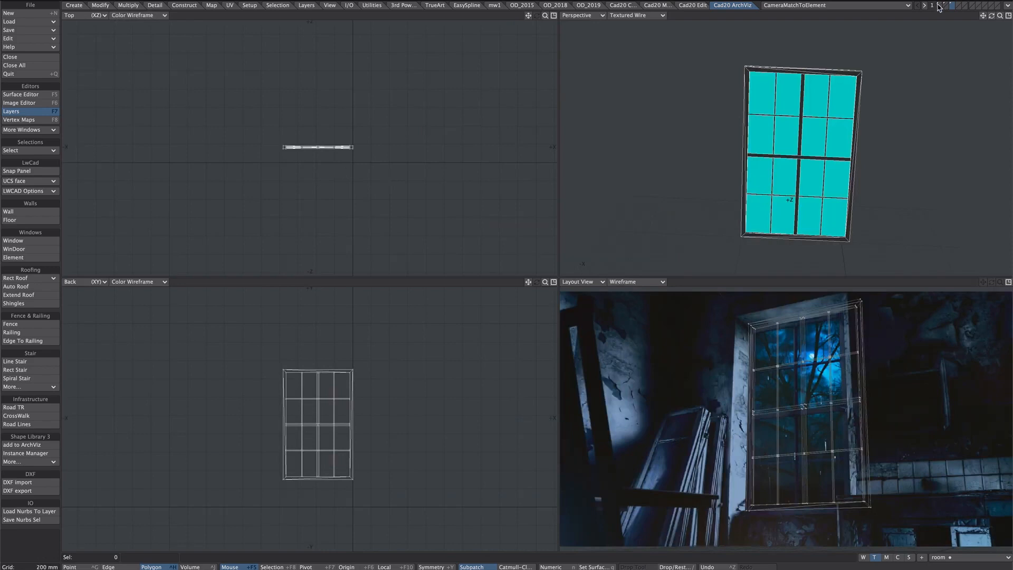
Step: Bring the room and window layers together in the foreground and locate the VideoCopilot Models folder in Finder
{"action": "left_click", "coordinate": [942, 6]}
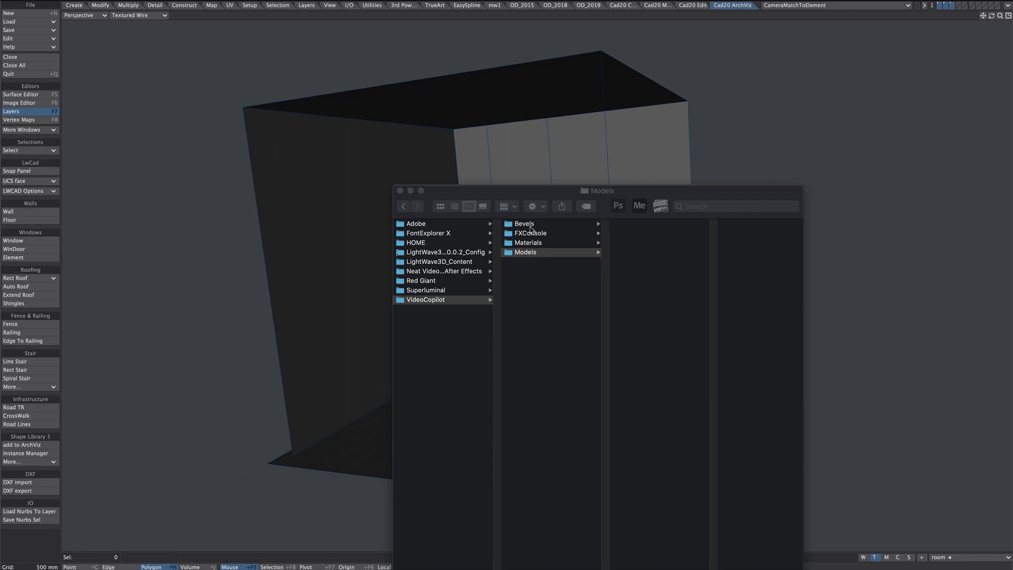
{"action": "left_click", "coordinate": [534, 252]}
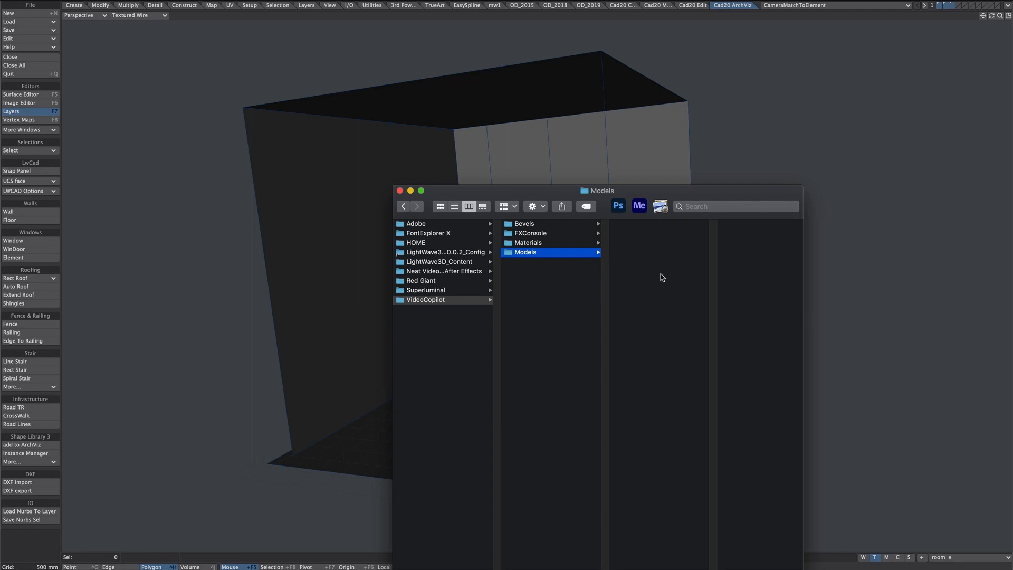
{"action": "key", "text": "super+Tab"}
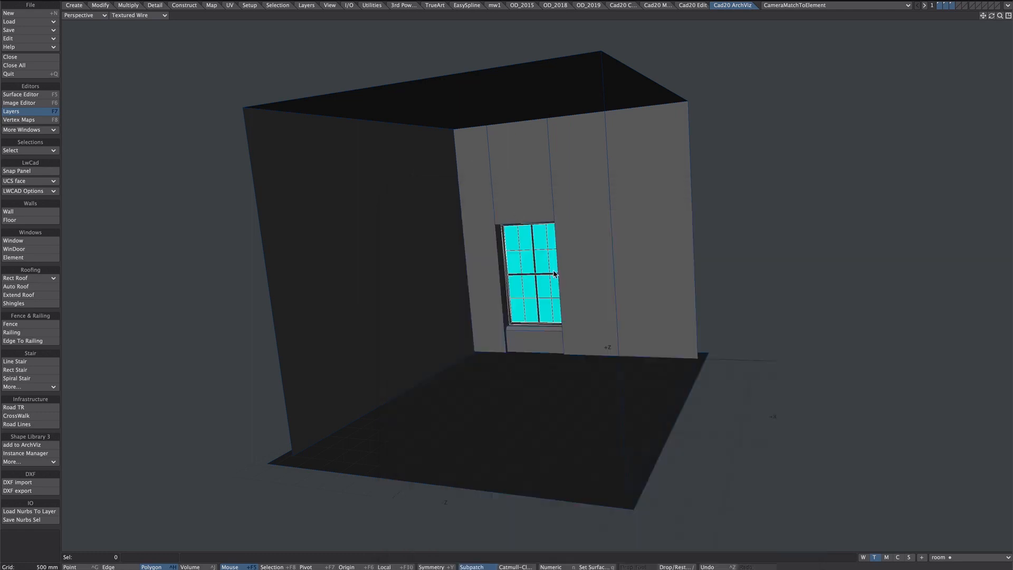
Step: Review the OBJ settings in the general options
{"action": "left_click", "coordinate": [349, 5]}
{"action": "key", "text": "o"}
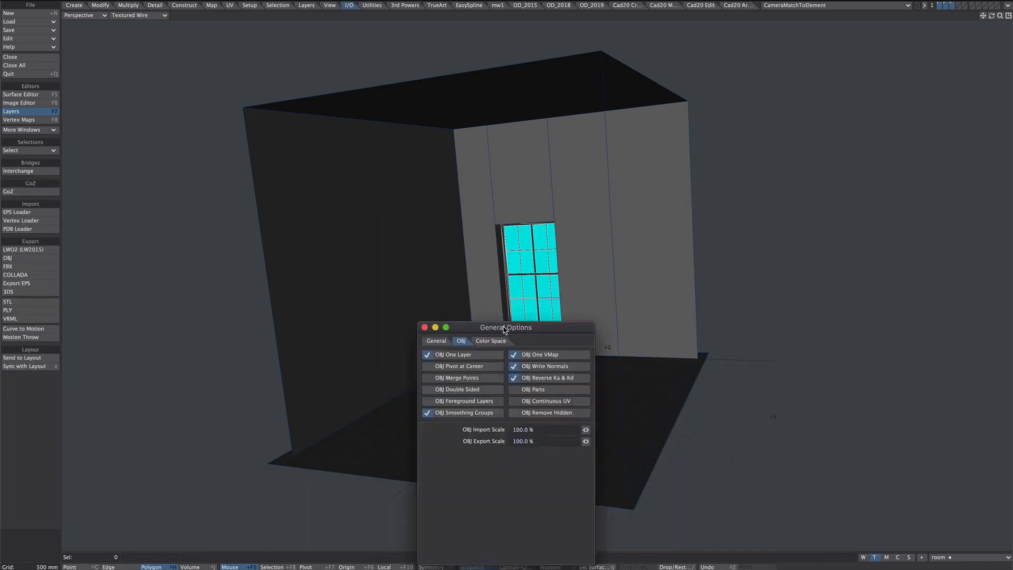
{"action": "left_click_drag", "start_coordinate": [505, 330], "coordinate": [503, 217]}
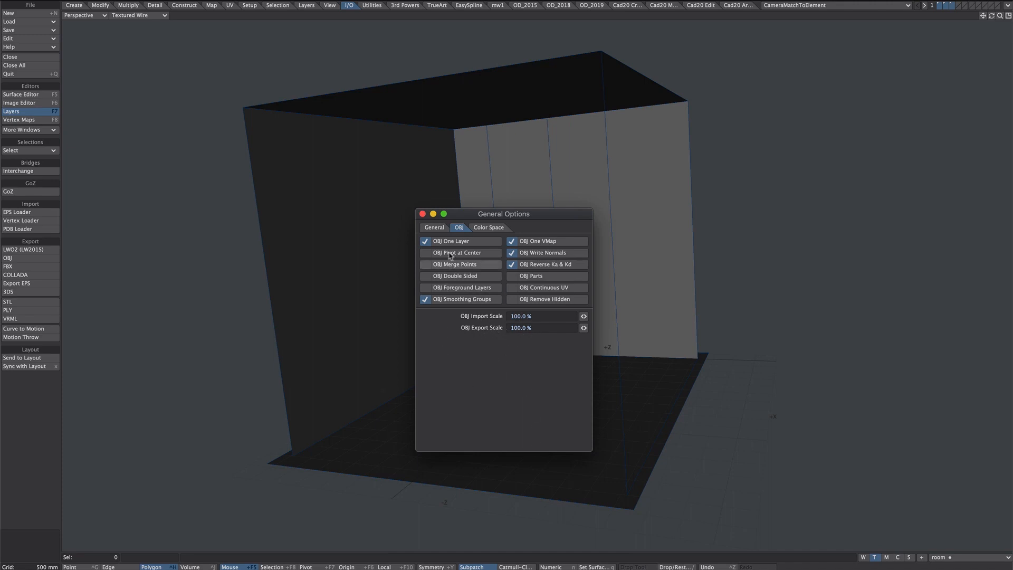
{"action": "left_click", "coordinate": [423, 214]}
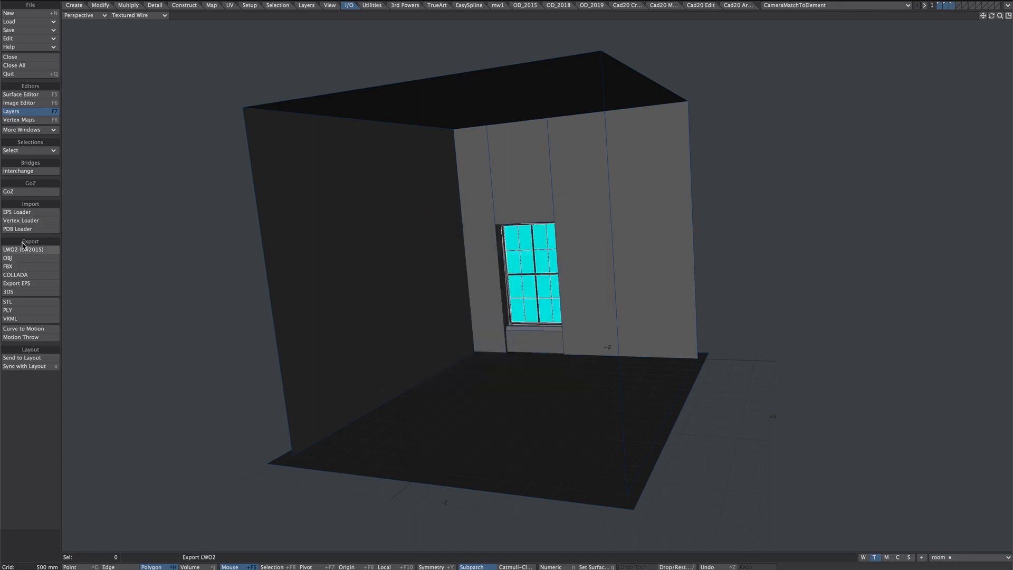
Step: Export the object in OBJ format as room.obj into the VideoCopilot Models folder
{"action": "left_click", "coordinate": [27, 259]}
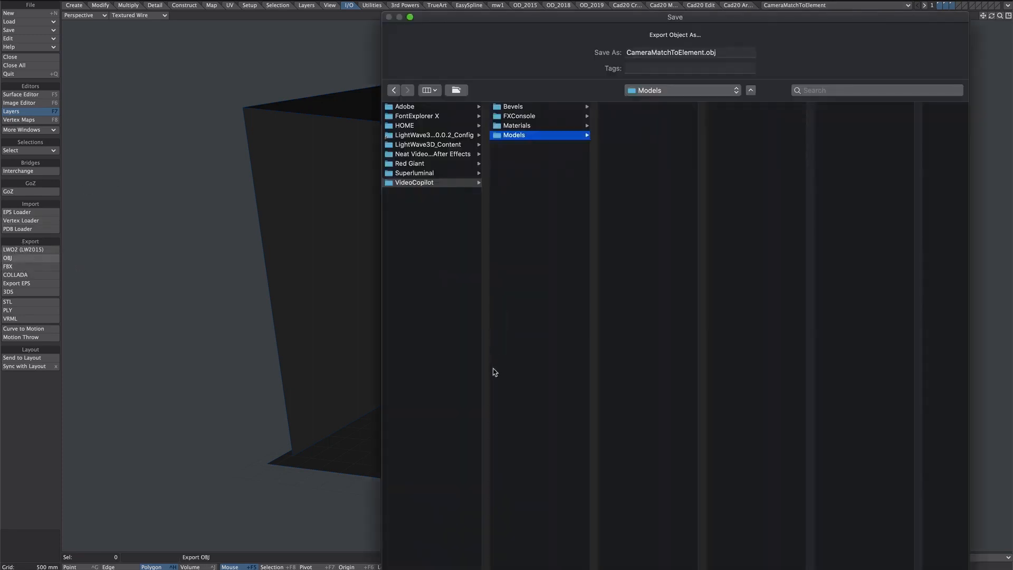
{"action": "left_click", "coordinate": [681, 51]}
{"action": "left_click_drag", "start_coordinate": [704, 53], "coordinate": [616, 56]}
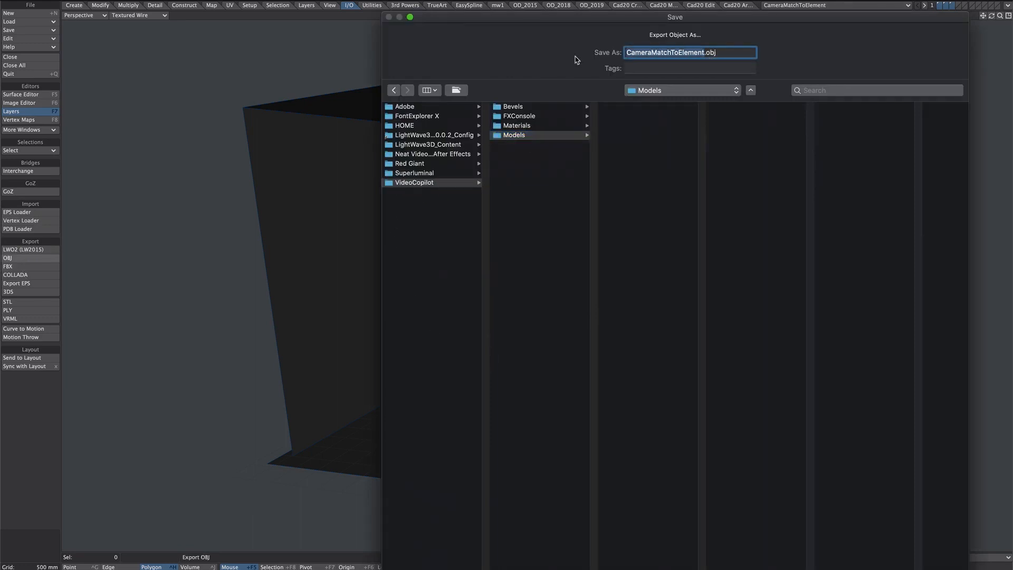
{"action": "type", "text": "room"}
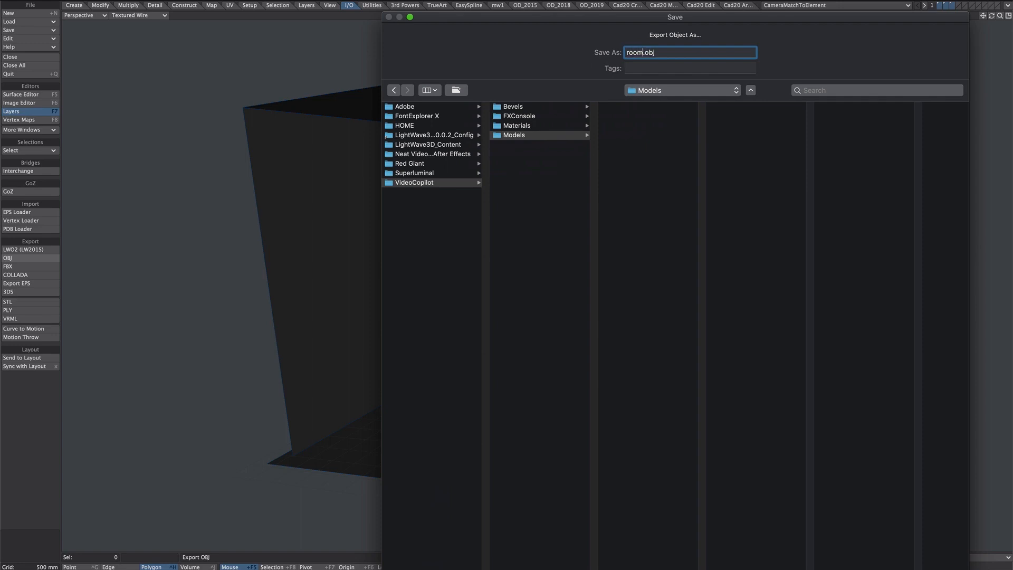
{"action": "key", "text": "Return"}
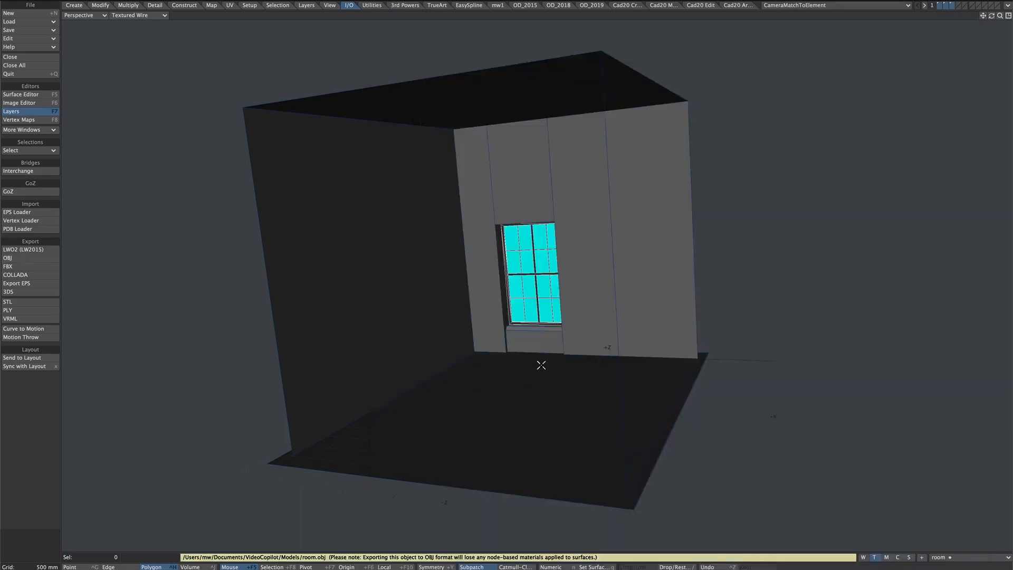
Step: Export the Texture UV view as an Encapsulated PostScript file named room.eps in the Models folder
{"action": "key", "text": "KP_0"}
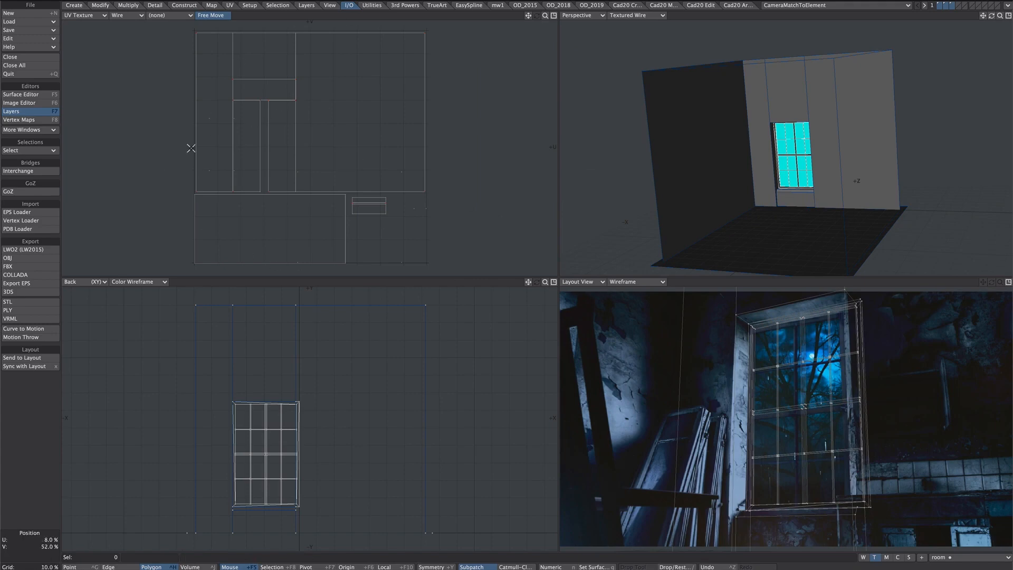
{"action": "left_click", "coordinate": [32, 284]}
{"action": "left_click", "coordinate": [662, 180]}
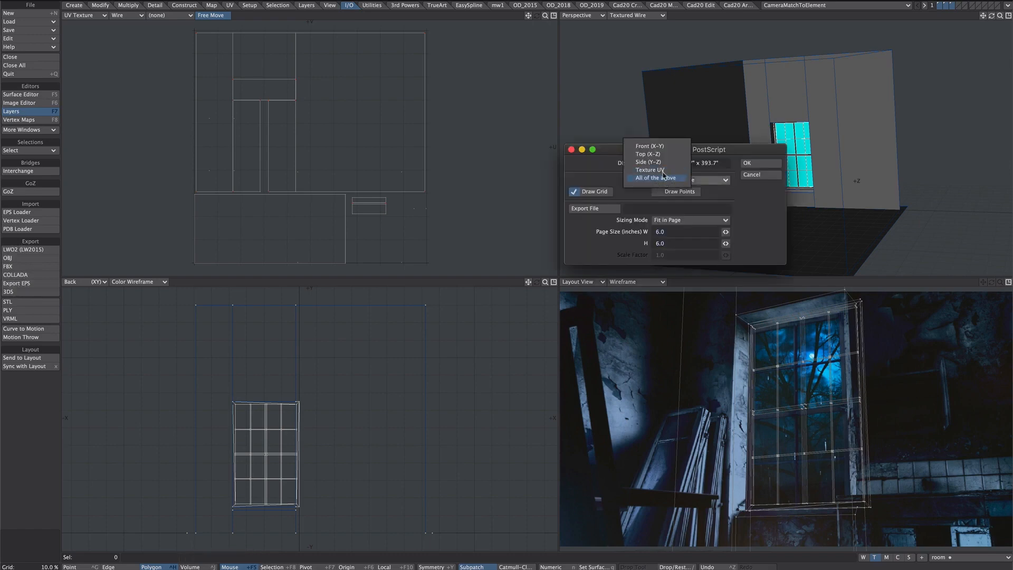
{"action": "left_click", "coordinate": [663, 170]}
{"action": "left_click", "coordinate": [595, 208]}
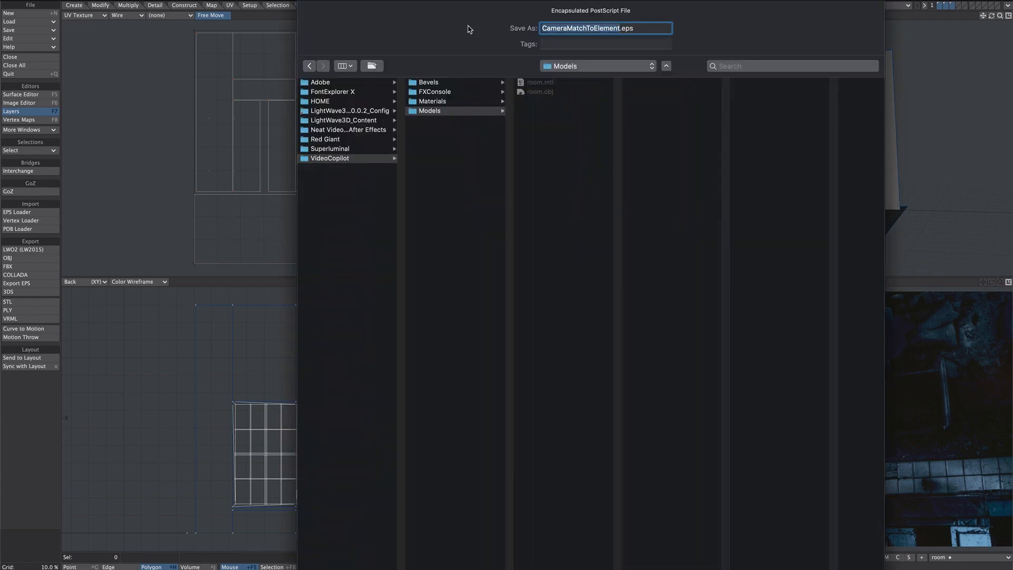
{"action": "type", "text": "room"}
{"action": "key", "text": "Return"}
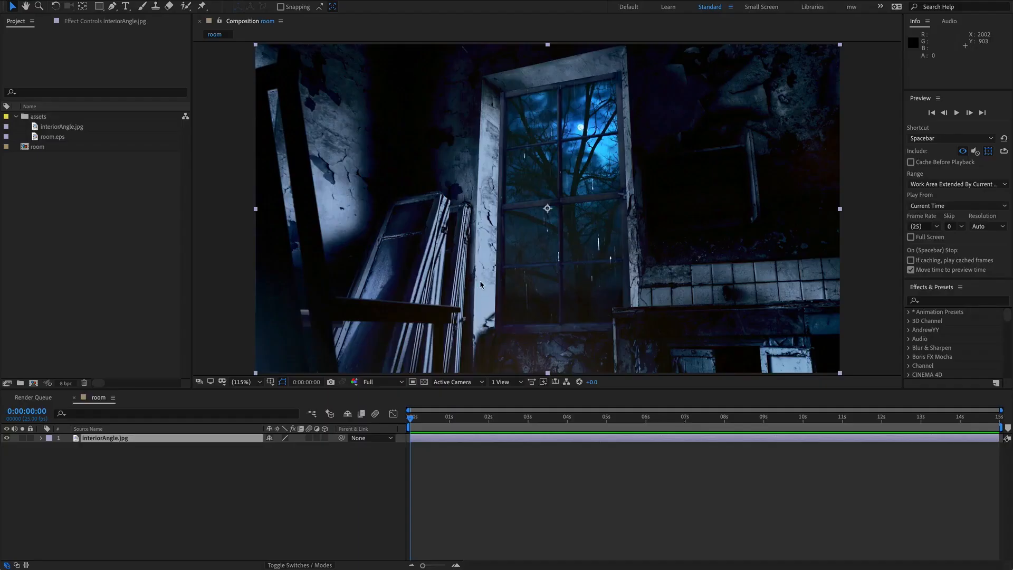
Step: Switch to After Effects and examine the room composition, interiorAngle.jpg and the UV layout in room.eps
{"action": "left_click", "coordinate": [93, 242]}
{"action": "left_click", "coordinate": [47, 148]}
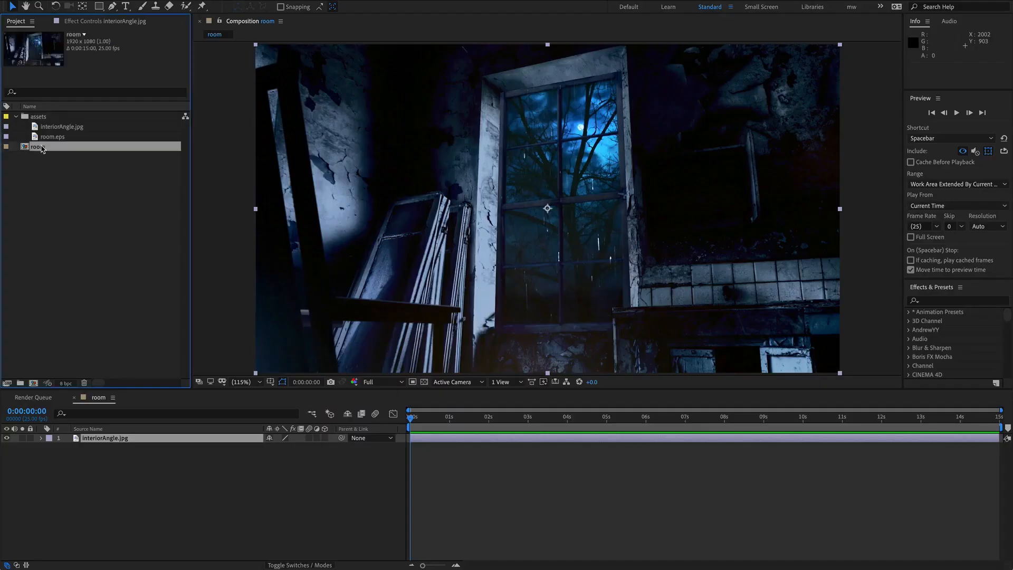
{"action": "left_click", "coordinate": [63, 127]}
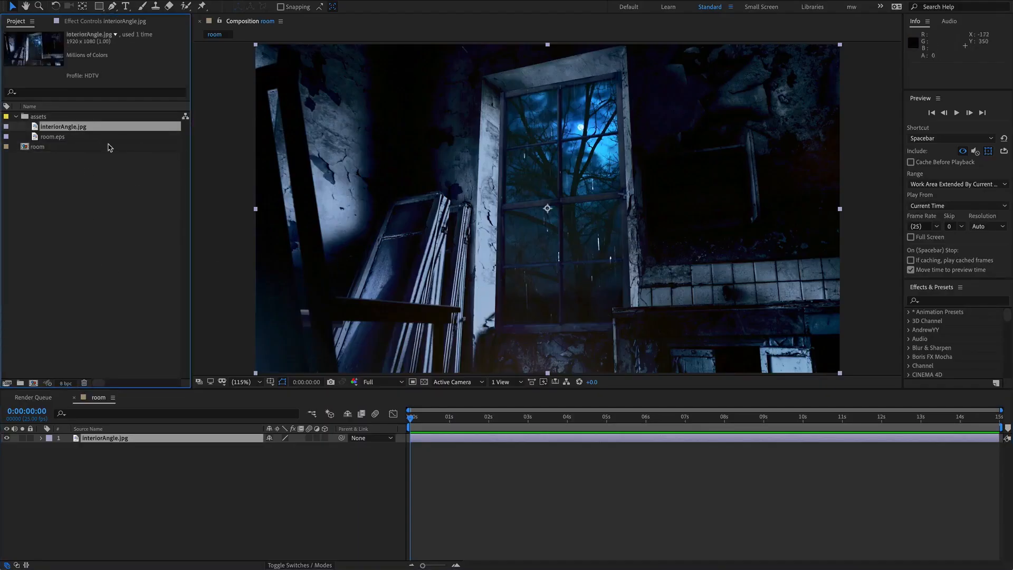
{"action": "double_click", "coordinate": [55, 137]}
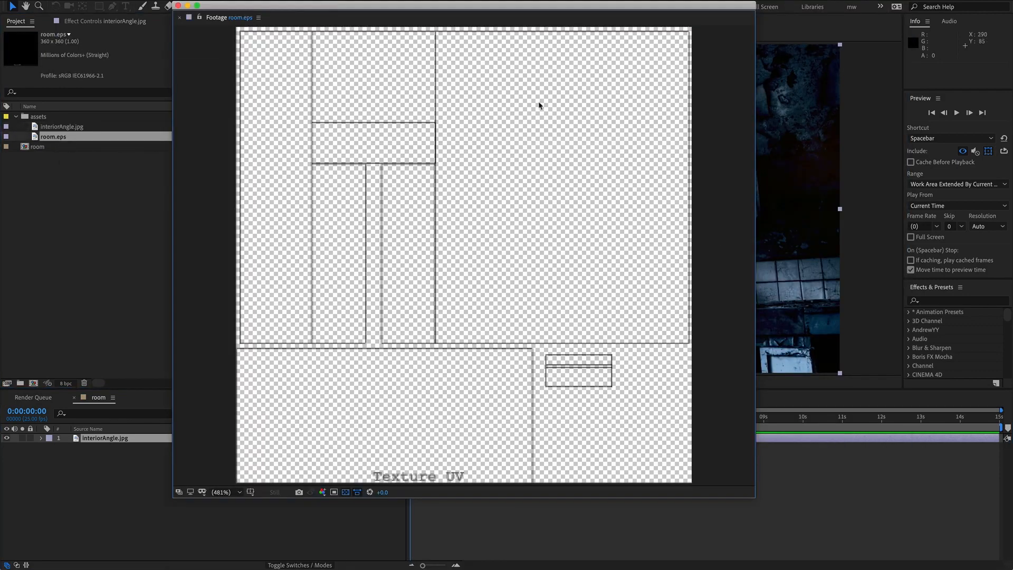
{"action": "left_click", "coordinate": [178, 5]}
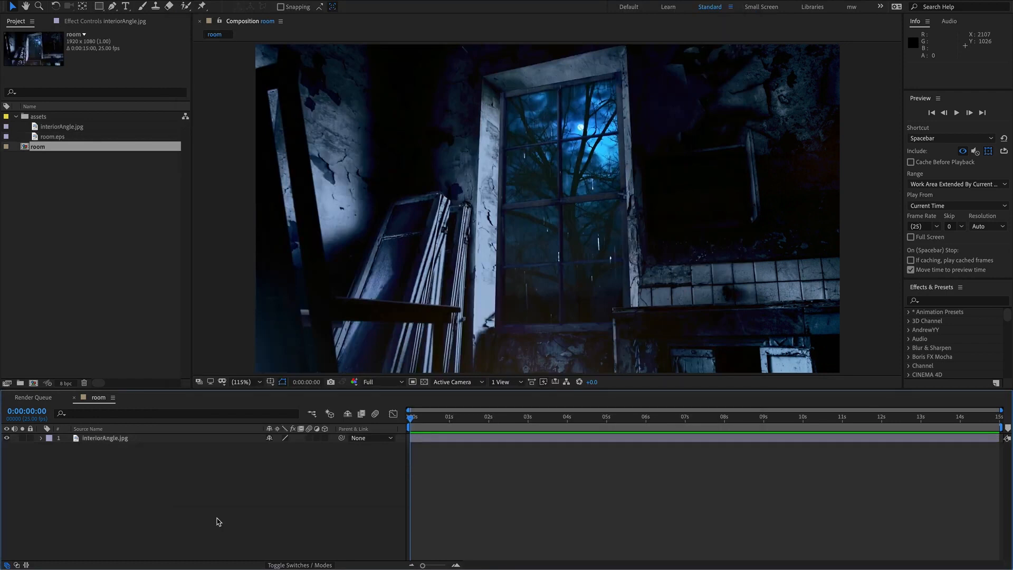
Step: Create a composition-sized solid named e3d in the room composition
{"action": "key", "text": "ctrl+y"}
{"action": "type", "text": "e3d"}
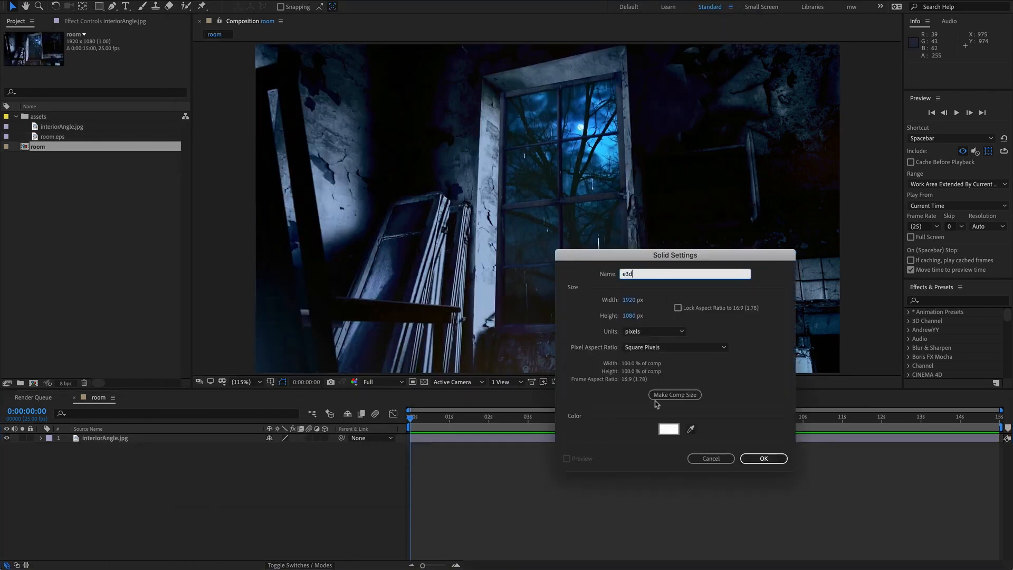
{"action": "left_click", "coordinate": [659, 396]}
{"action": "left_click", "coordinate": [753, 458]}
Step: Apply the Element effect to the e3d solid and open its Scene Setup
{"action": "key", "text": "ctrl+space"}
{"action": "type", "text": "elem"}
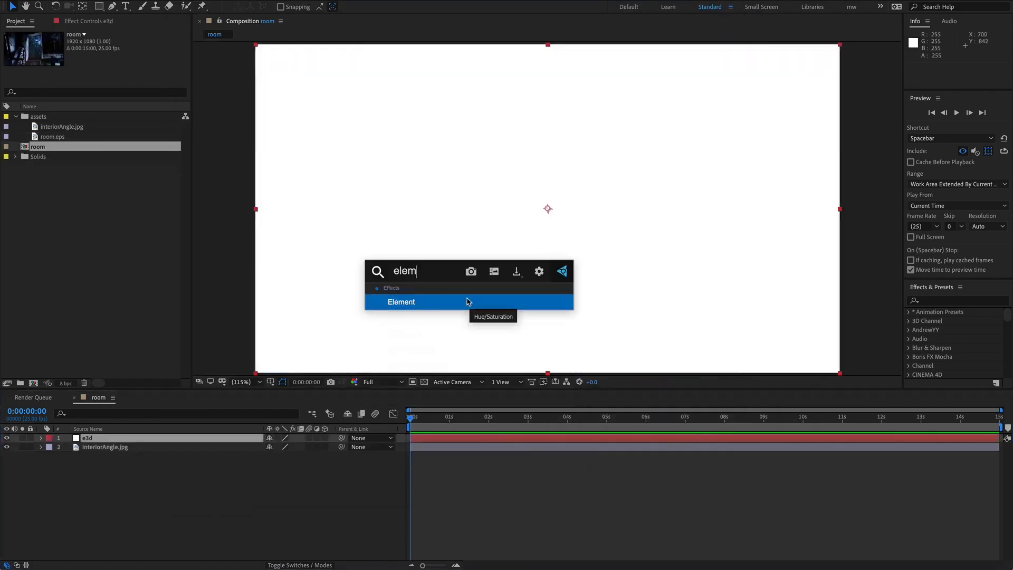
{"action": "key", "text": "Return"}
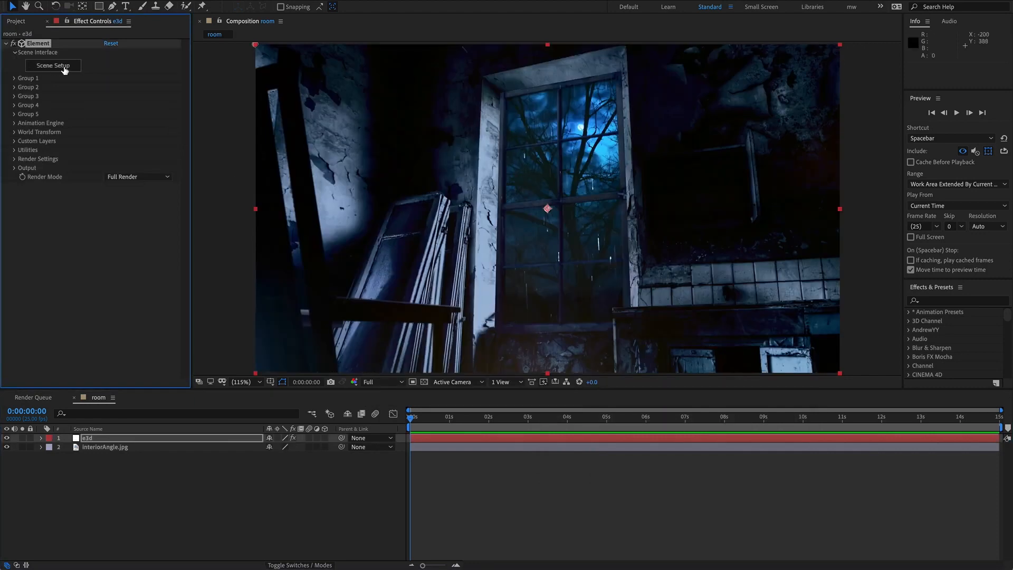
{"action": "left_click", "coordinate": [54, 66]}
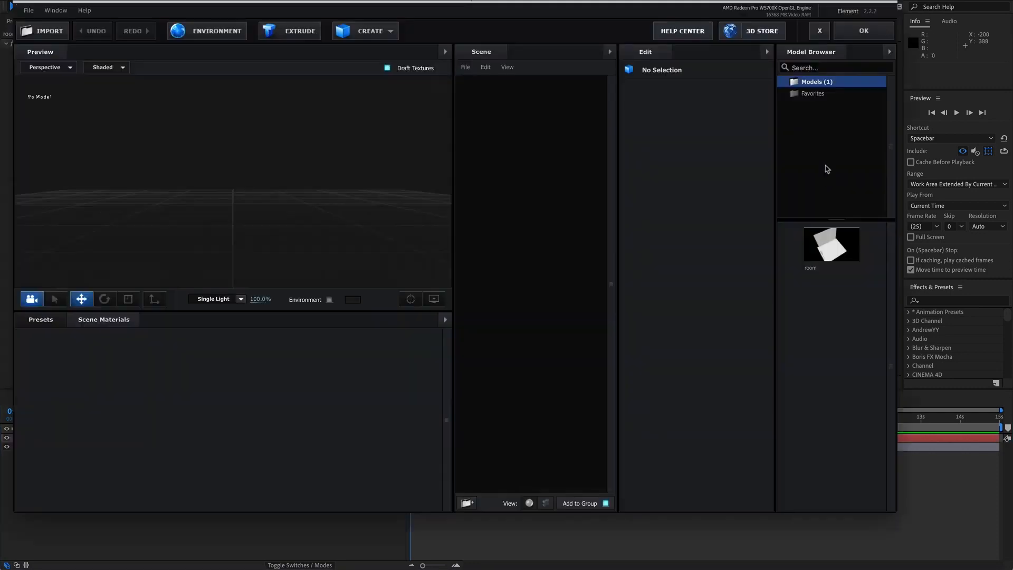
Step: Import the room model into the Element scene with Force Alignment set to From Model
{"action": "double_click", "coordinate": [831, 254]}
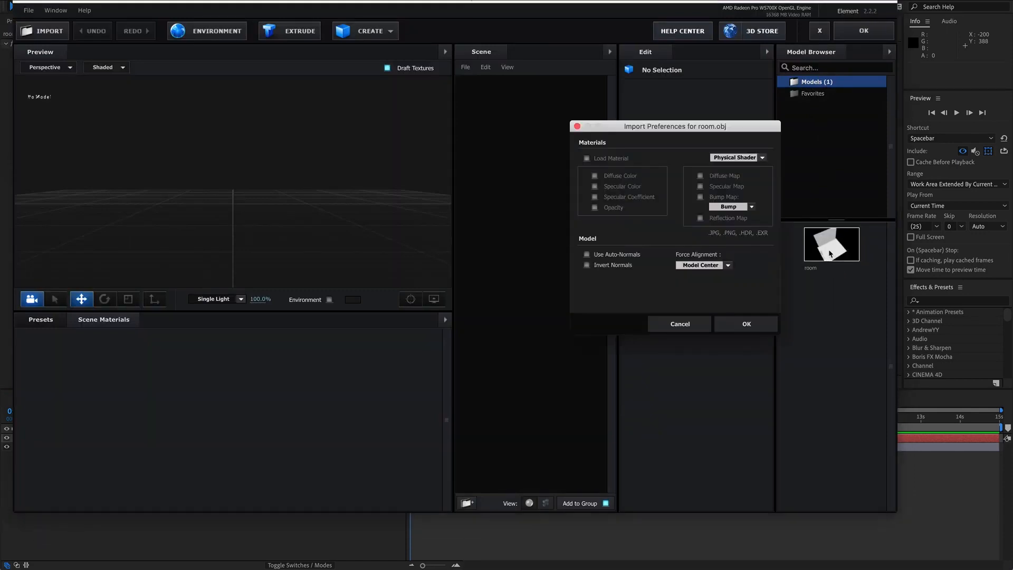
{"action": "left_click", "coordinate": [728, 265]}
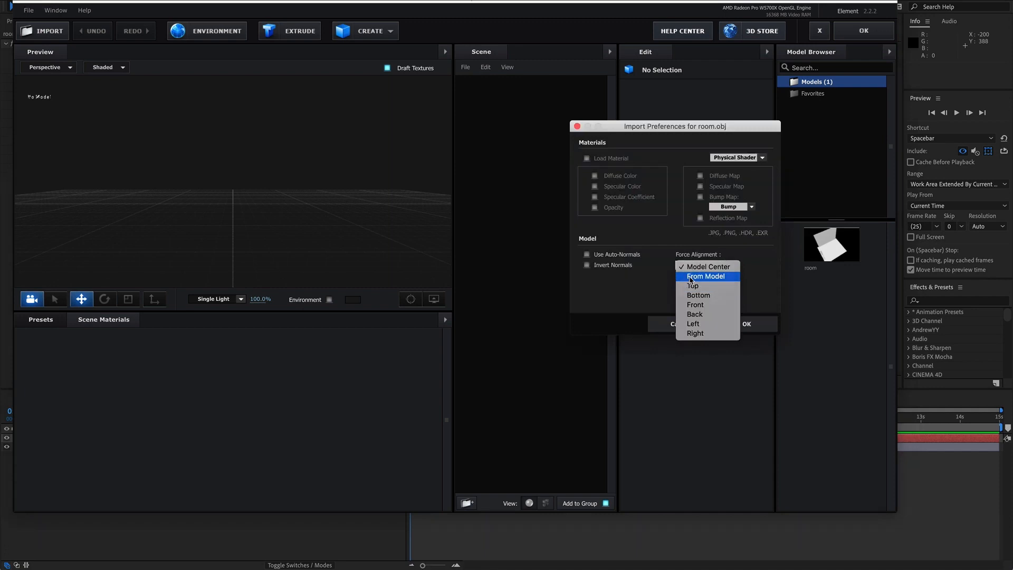
{"action": "left_click", "coordinate": [695, 277]}
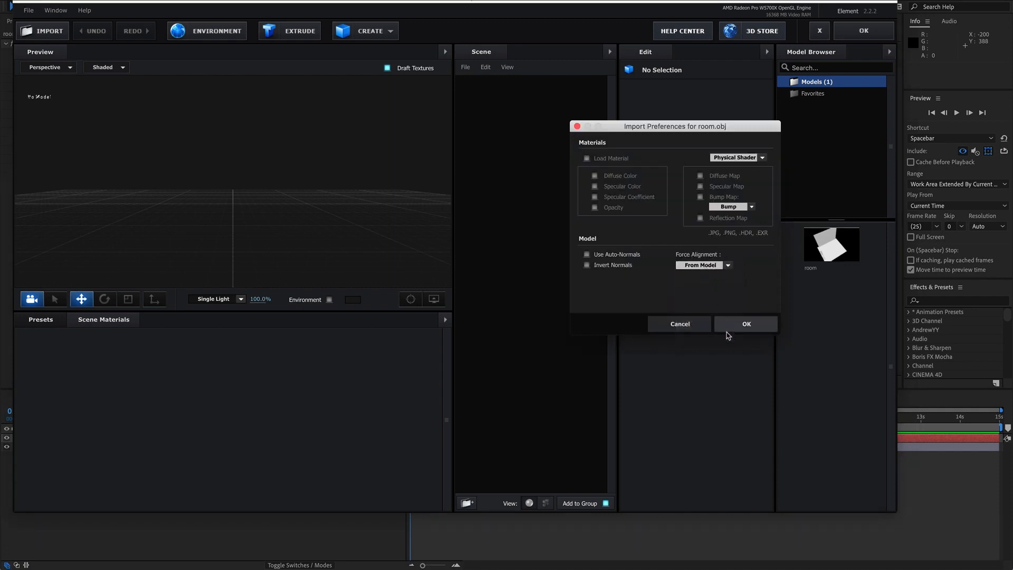
{"action": "left_click", "coordinate": [747, 323]}
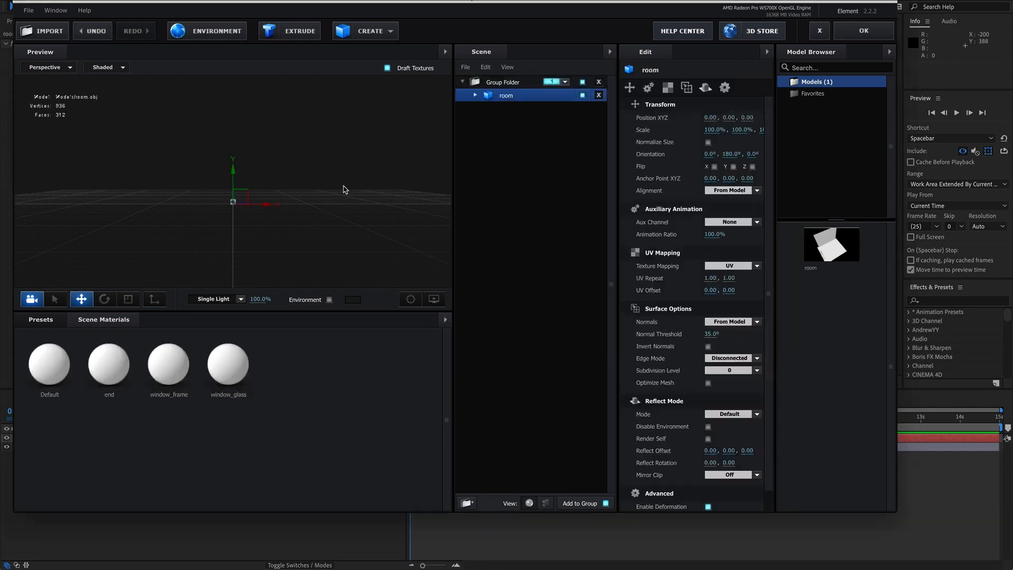
Step: Enable Normalize Size on the room model and view the room interior in the preview
{"action": "left_click_drag", "start_coordinate": [337, 195], "coordinate": [340, 216]}
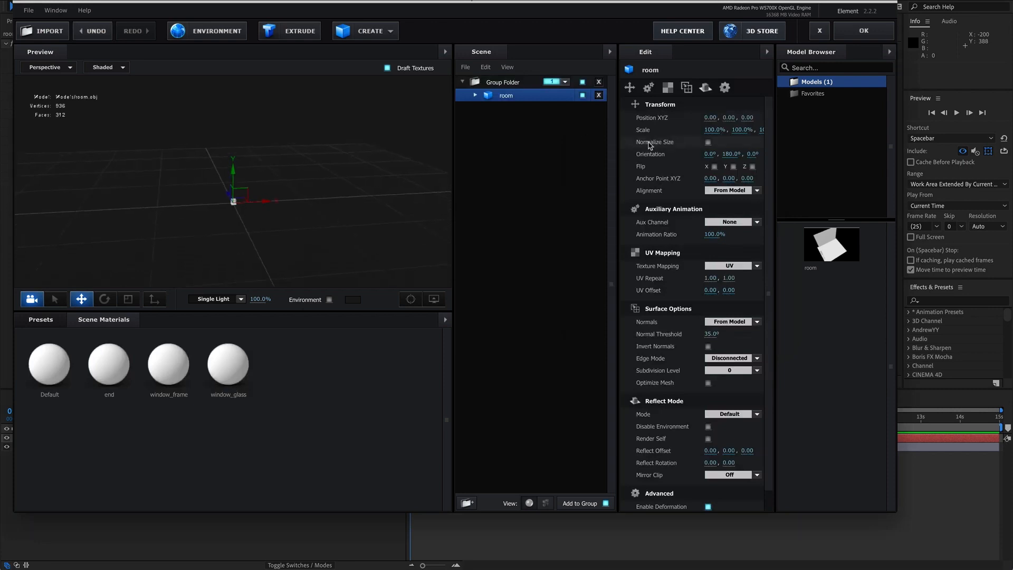
{"action": "left_click", "coordinate": [708, 142]}
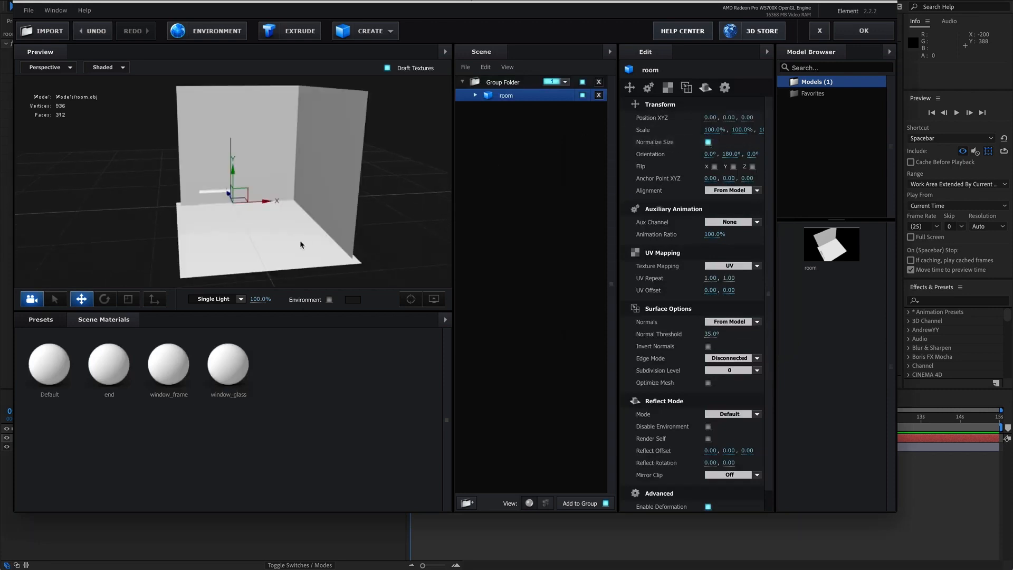
{"action": "left_click_drag", "start_coordinate": [300, 244], "coordinate": [270, 237]}
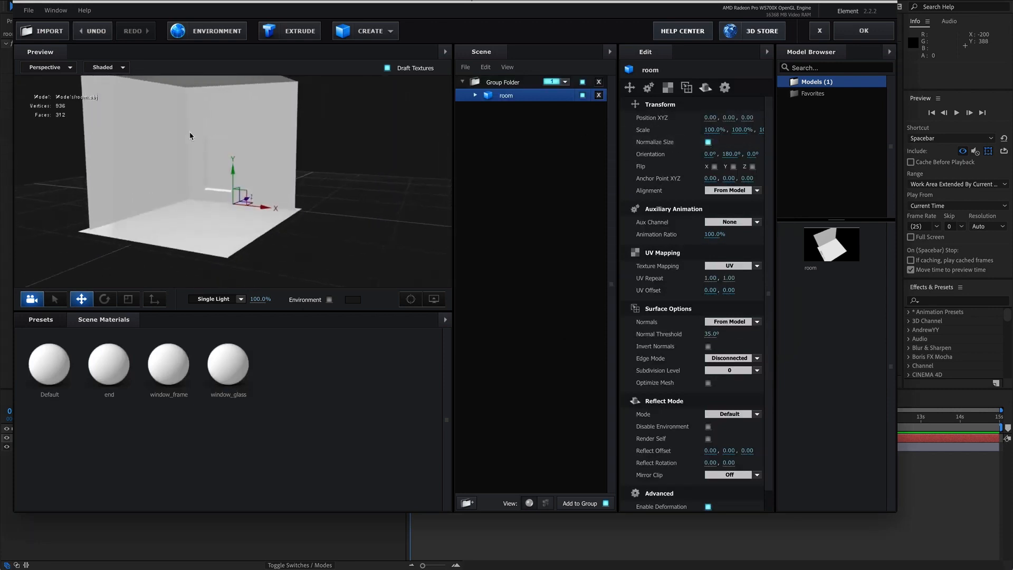
{"action": "scroll", "coordinate": [203, 141], "scroll_direction": "up", "scroll_amount": 3}
Step: Expand the room model's materials and hide window_frame and window_glass, leaving Default and end shown
{"action": "left_click", "coordinate": [475, 95]}
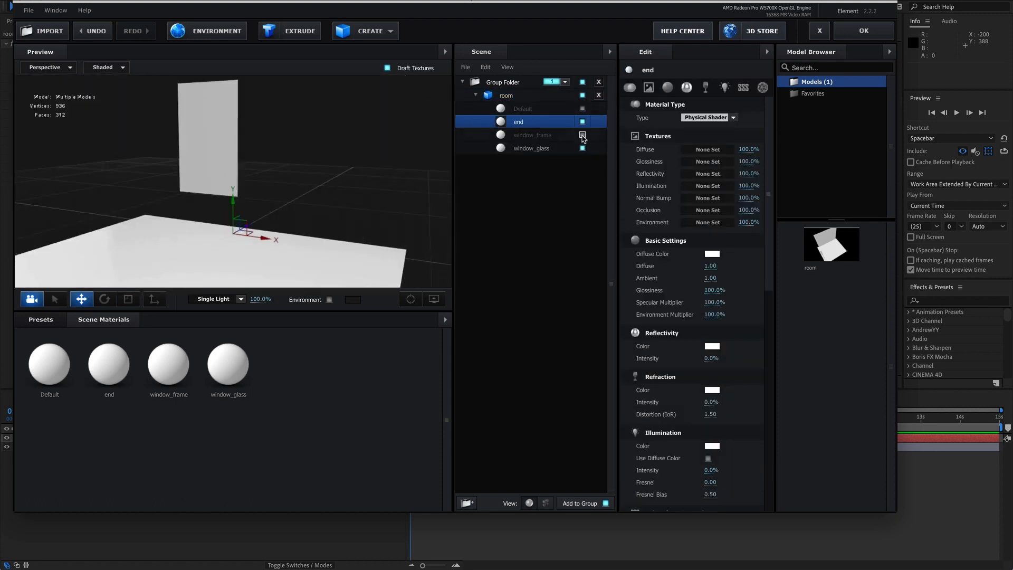
{"action": "left_click", "coordinate": [582, 135]}
{"action": "left_click", "coordinate": [583, 148]}
{"action": "left_click_drag", "start_coordinate": [245, 173], "coordinate": [270, 180]}
{"action": "left_click_drag", "start_coordinate": [270, 145], "coordinate": [251, 119]}
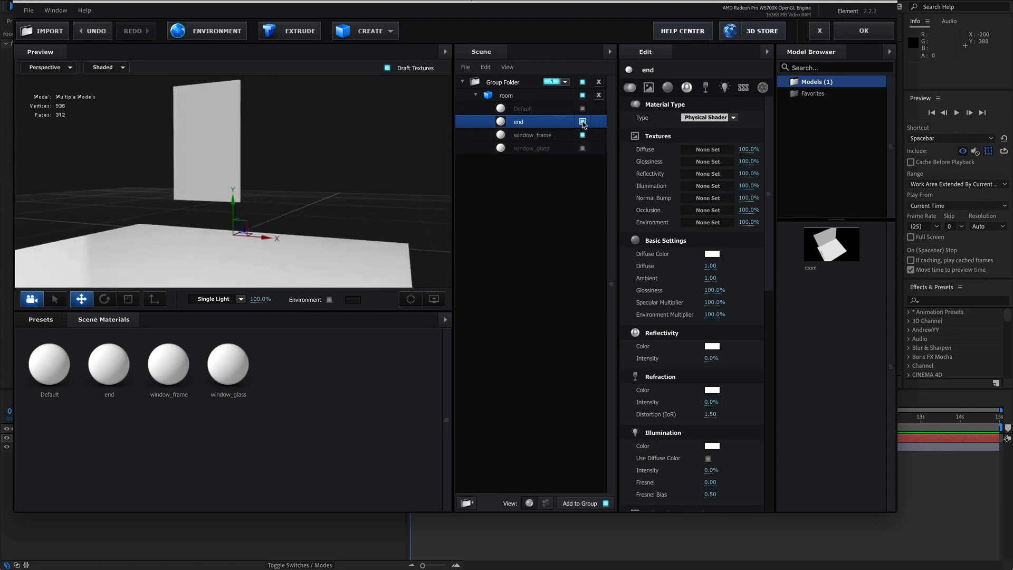
{"action": "left_click_drag", "start_coordinate": [263, 180], "coordinate": [286, 201]}
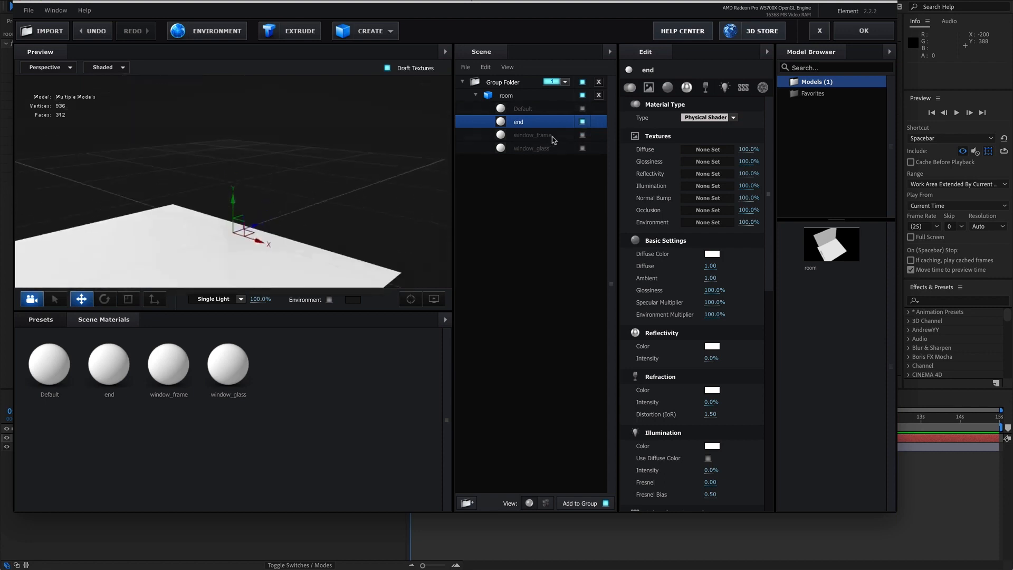
{"action": "left_click", "coordinate": [582, 109]}
{"action": "left_click_drag", "start_coordinate": [360, 193], "coordinate": [400, 203]}
{"action": "key", "text": "ctrl+z"}
{"action": "left_click", "coordinate": [541, 110]}
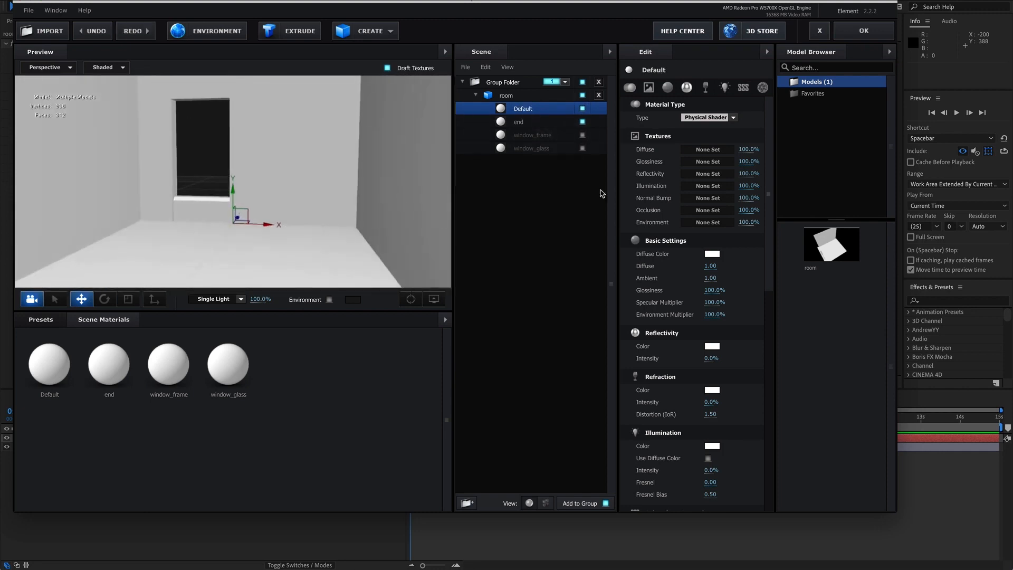
Step: Check the room object from several angles in the preview and accept the Element scene setup
{"action": "left_click", "coordinate": [517, 97]}
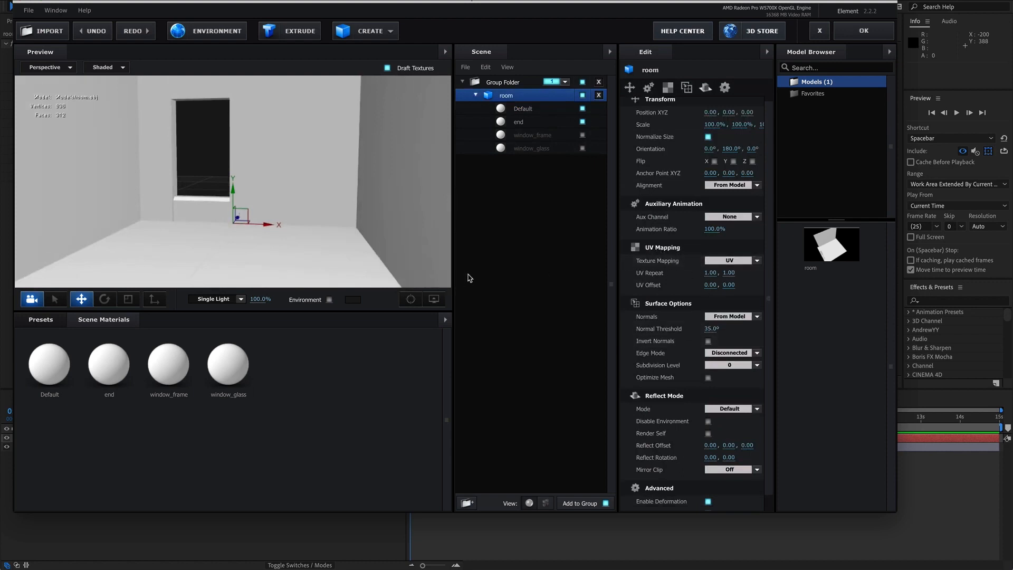
{"action": "left_click_drag", "start_coordinate": [372, 236], "coordinate": [516, 166]}
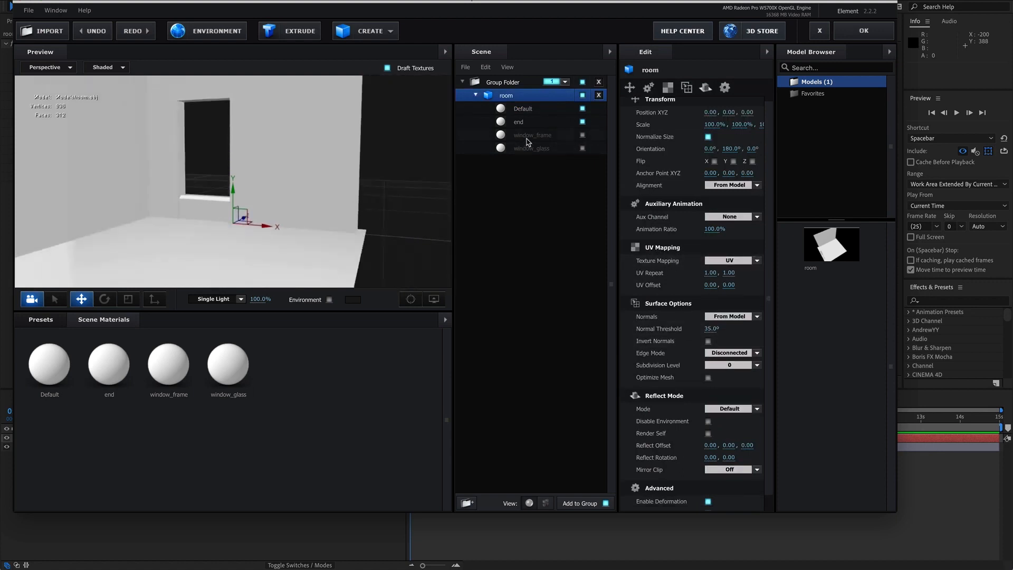
{"action": "mouse_move", "coordinate": [328, 186]}
{"action": "left_mouse_down"}
{"action": "mouse_move", "coordinate": [331, 158]}
{"action": "mouse_move", "coordinate": [311, 179]}
{"action": "left_mouse_up"}
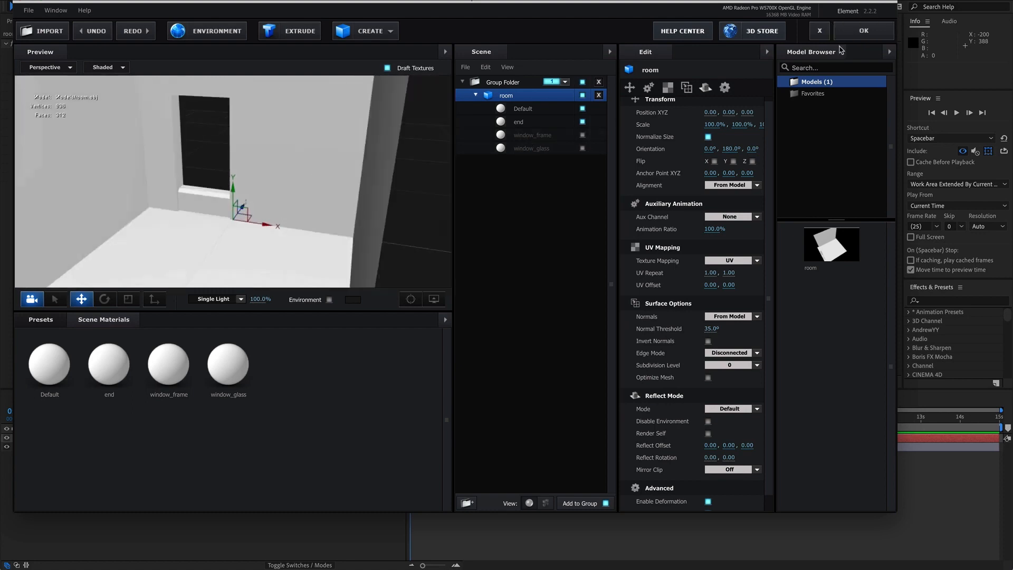
{"action": "left_click", "coordinate": [861, 32]}
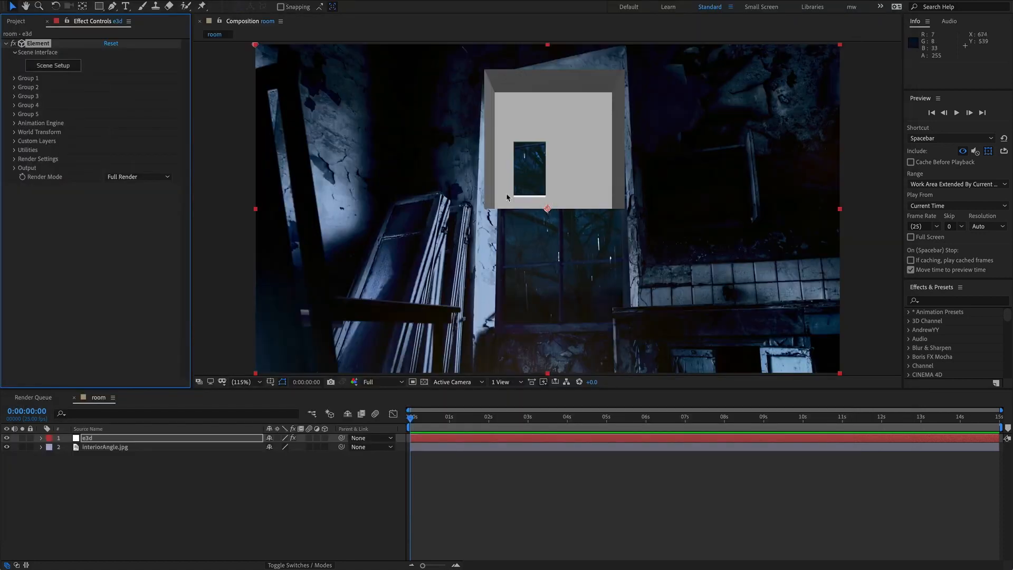
Step: Set Element Group 1's particle replicator Position XY to 0, 0 and Position Z to 0
{"action": "left_click", "coordinate": [15, 78]}
{"action": "left_click", "coordinate": [23, 96]}
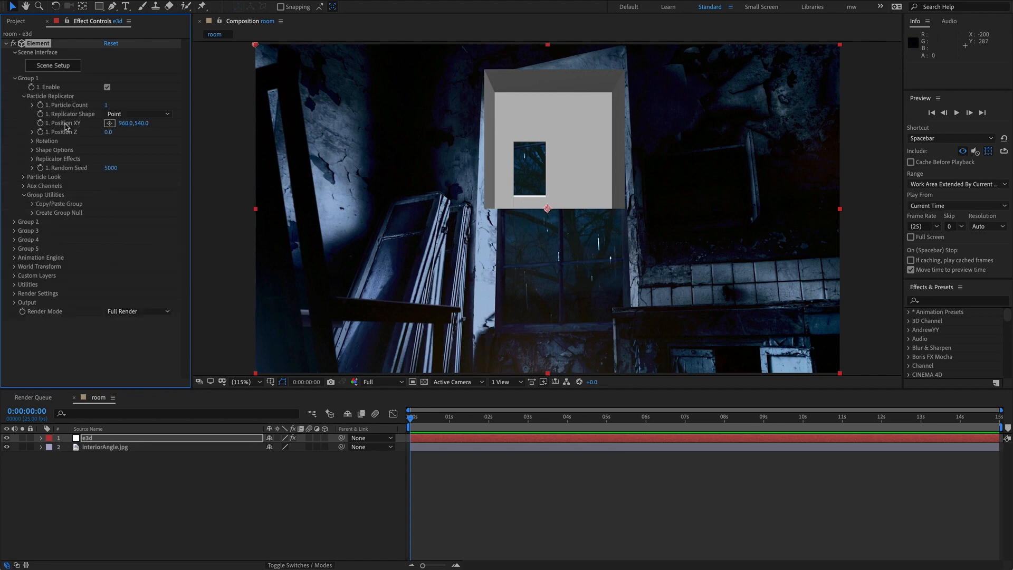
{"action": "left_click", "coordinate": [126, 123]}
{"action": "type", "text": "0"}
{"action": "key", "text": "Tab"}
{"action": "type", "text": "0"}
{"action": "key", "text": "Tab"}
{"action": "type", "text": "0"}
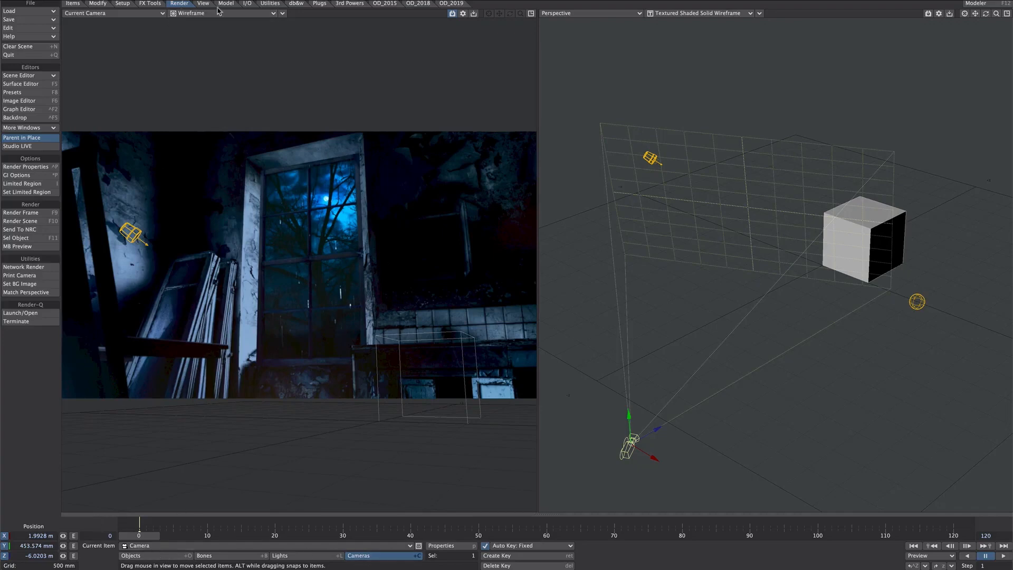
Step: Send the camera from LightWave Layout to After Effects and remove the keyframes from its Position, X/Y/Z Rotation and Zoom
{"action": "left_click", "coordinate": [248, 4]}
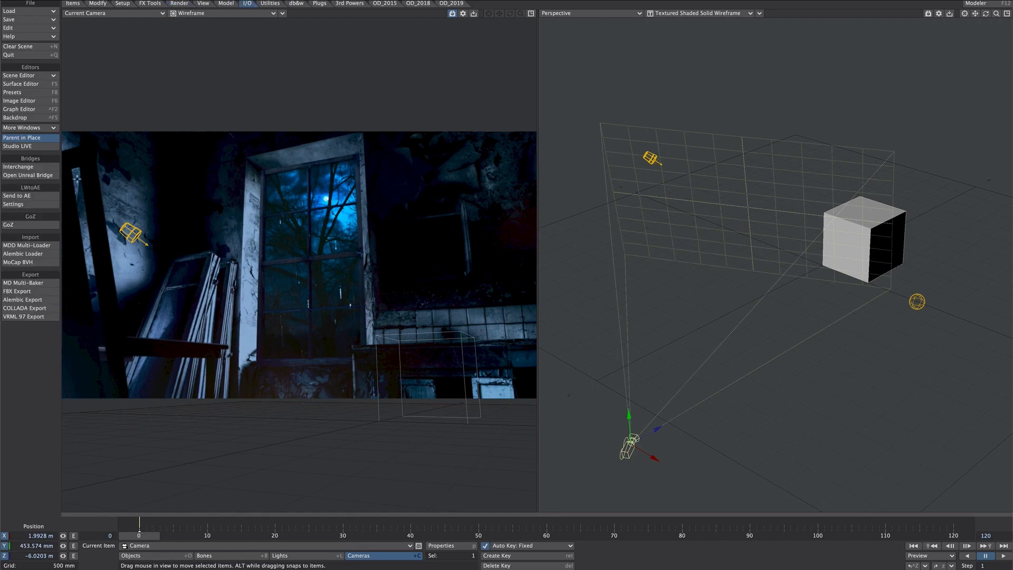
{"action": "left_click", "coordinate": [50, 199]}
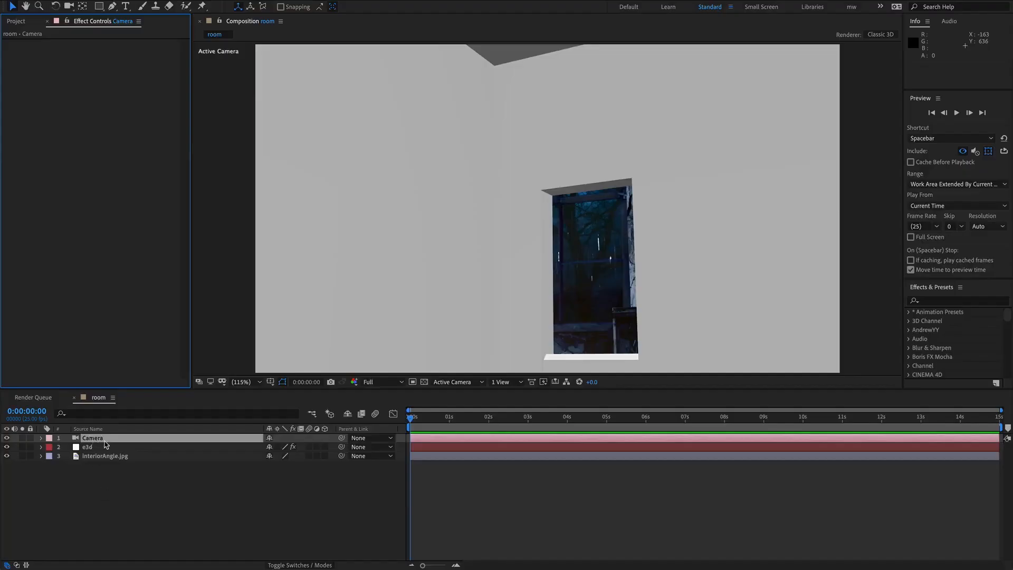
{"action": "key", "text": "u"}
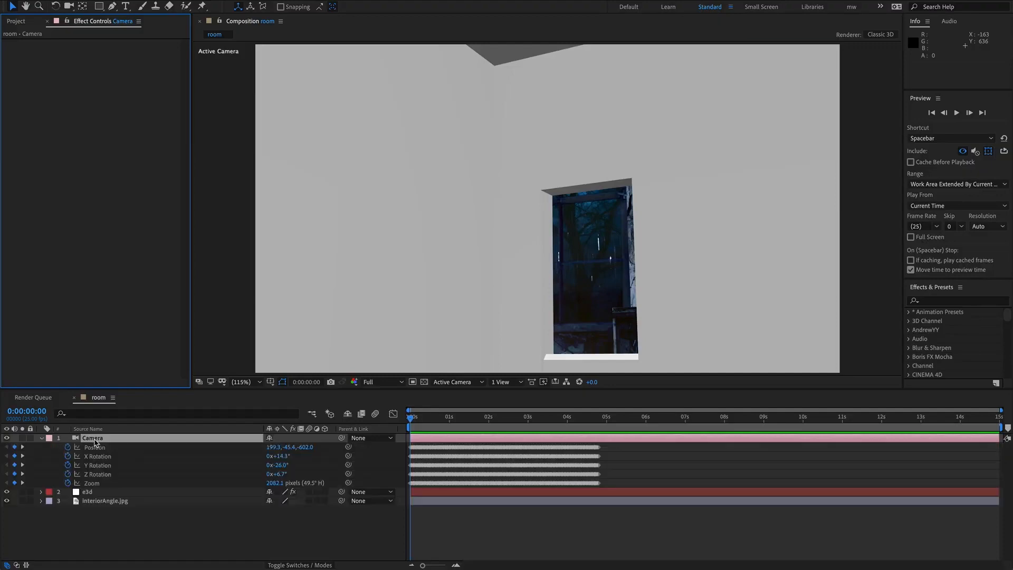
{"action": "left_click_drag", "start_coordinate": [68, 447], "coordinate": [68, 483]}
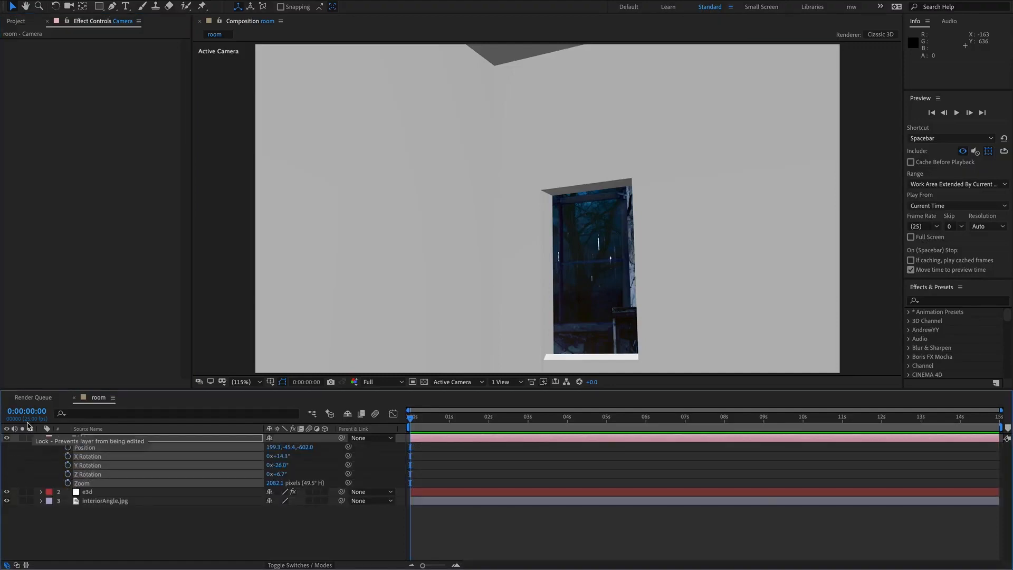
{"action": "left_click", "coordinate": [43, 440]}
Step: With e3d's opacity lowered to 80%, set Group 1's Particle Size to 16.84 to match the photo, and restore the opacity to 100%
{"action": "left_click", "coordinate": [87, 447]}
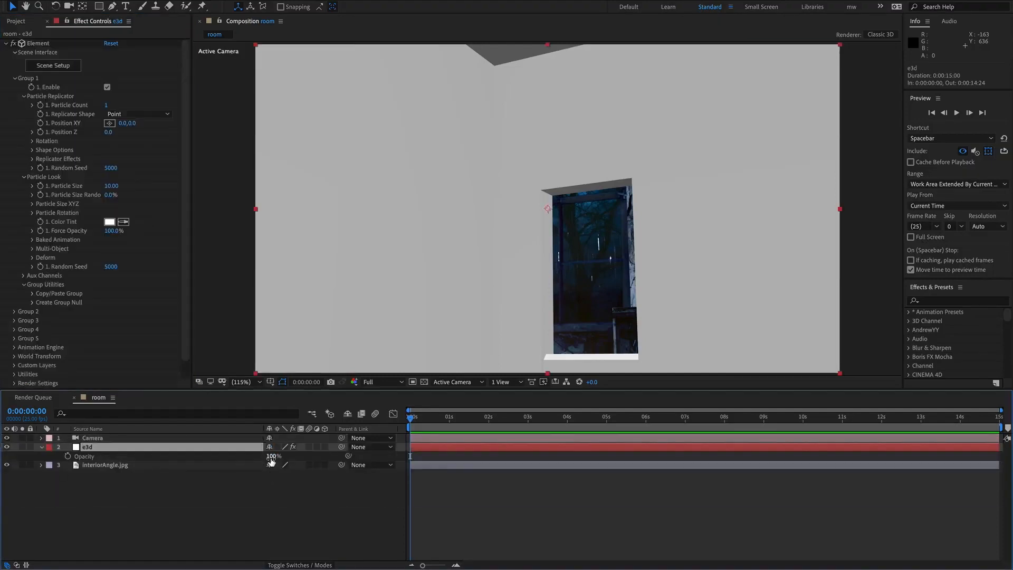
{"action": "key", "text": "t"}
{"action": "left_click_drag", "start_coordinate": [273, 456], "coordinate": [261, 458]}
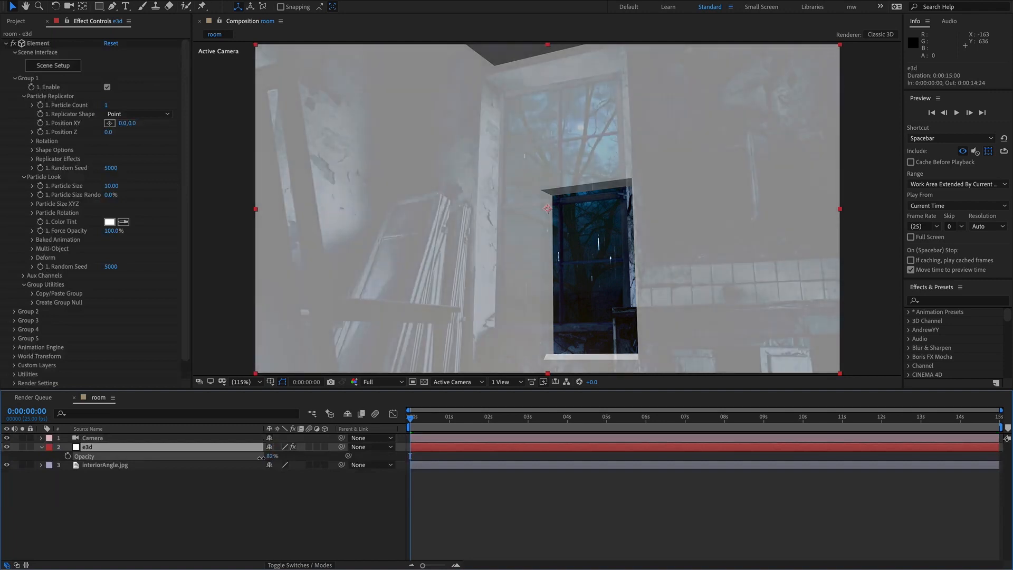
{"action": "mouse_move", "coordinate": [111, 186]}
{"action": "left_mouse_down"}
{"action": "mouse_move", "coordinate": [149, 179]}
{"action": "mouse_move", "coordinate": [119, 191]}
{"action": "left_mouse_up"}
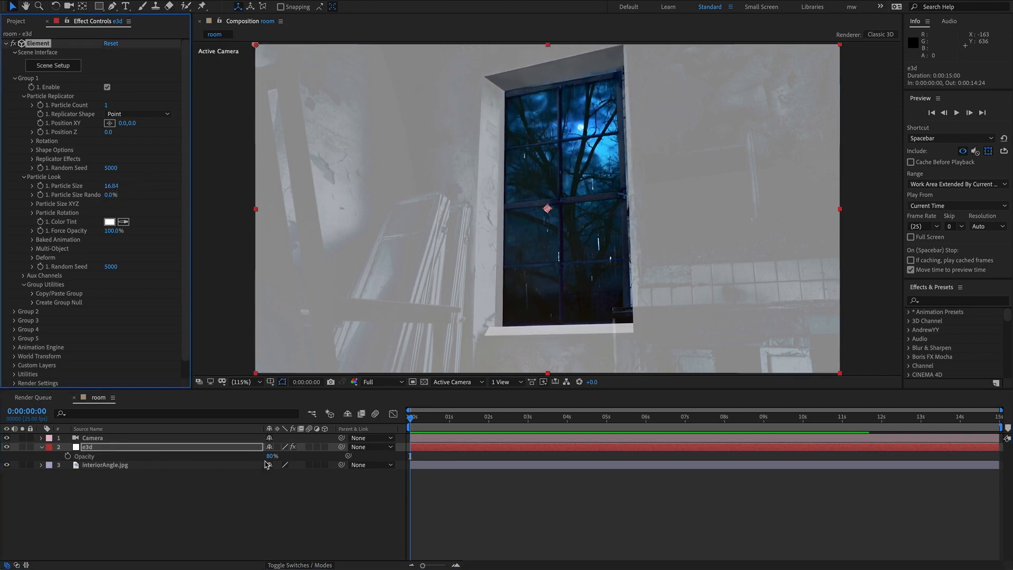
{"action": "left_click_drag", "start_coordinate": [270, 456], "coordinate": [378, 448]}
Step: Add a default point light named Point Light 1 and move it to position 1040, 460, -1726.7
{"action": "left_click", "coordinate": [152, 509]}
{"action": "key", "text": "ctrl+alt+shift+l"}
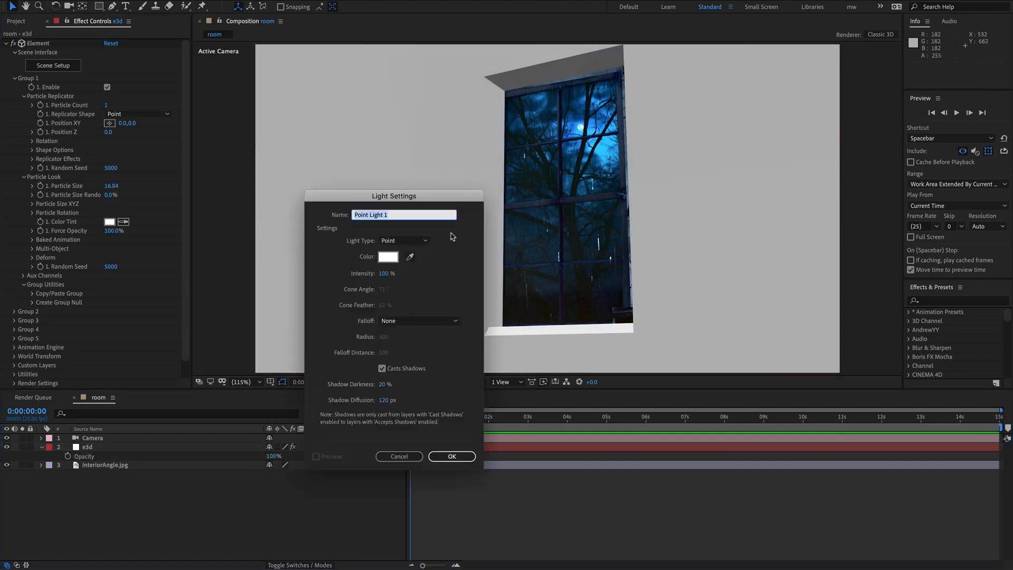
{"action": "left_click", "coordinate": [450, 455]}
{"action": "left_click_drag", "start_coordinate": [310, 447], "coordinate": [254, 450], "text": "shift"}
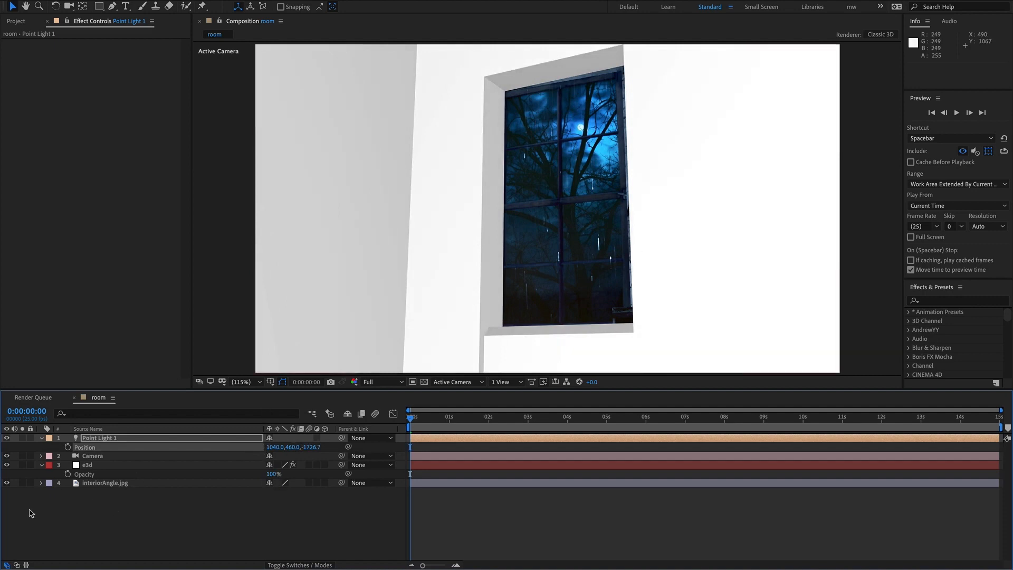
Step: Hide the interiorAngle.jpg layer in the room composition
{"action": "left_click", "coordinate": [113, 485]}
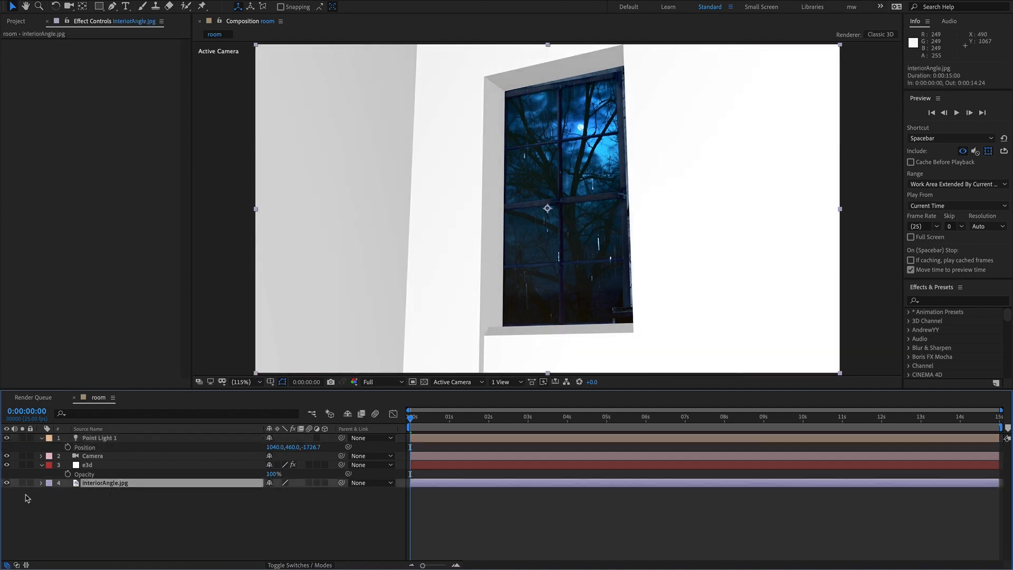
{"action": "left_click", "coordinate": [7, 483]}
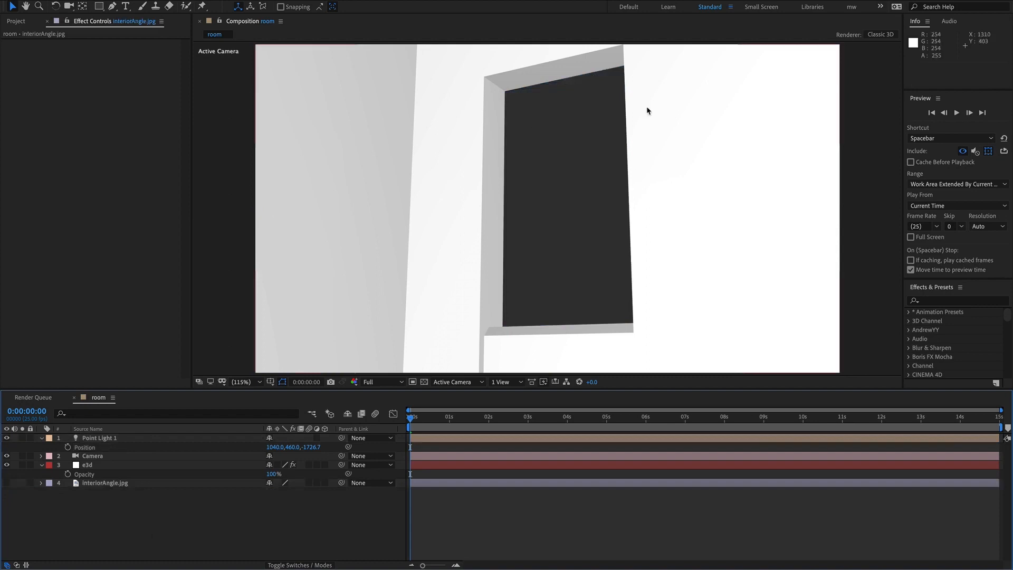
{"action": "left_click", "coordinate": [109, 180]}
Step: Create a new composition named roomUV with a width and height of 1024 px
{"action": "left_click", "coordinate": [10, 22]}
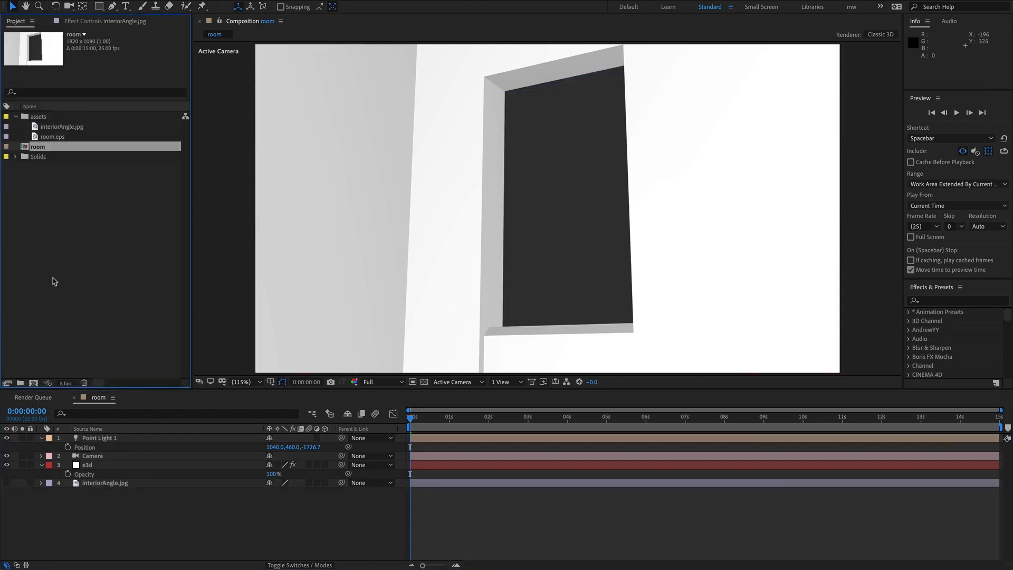
{"action": "left_click", "coordinate": [67, 243]}
{"action": "left_click", "coordinate": [33, 384]}
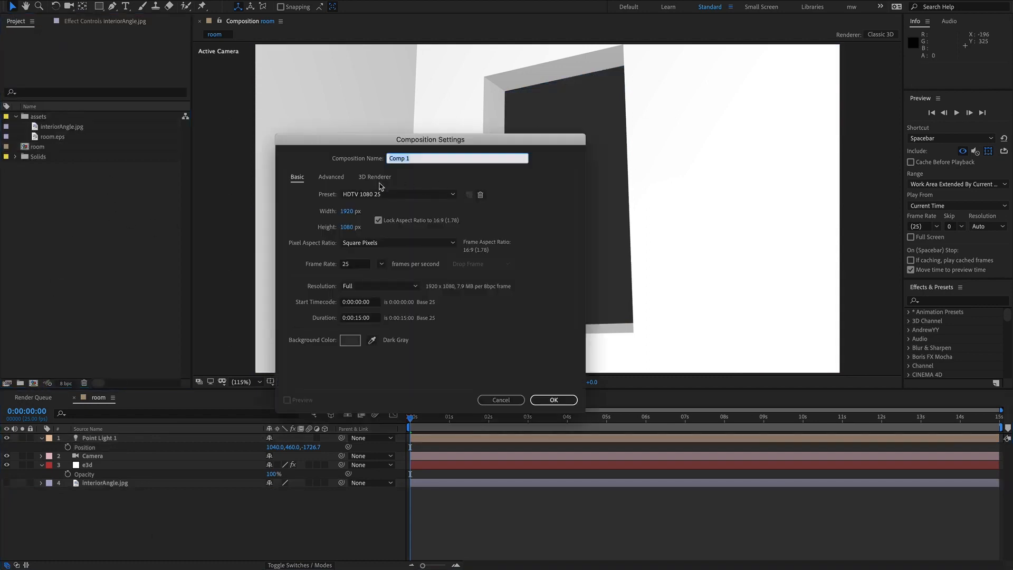
{"action": "type", "text": "roomUV"}
{"action": "key", "text": "Tab"}
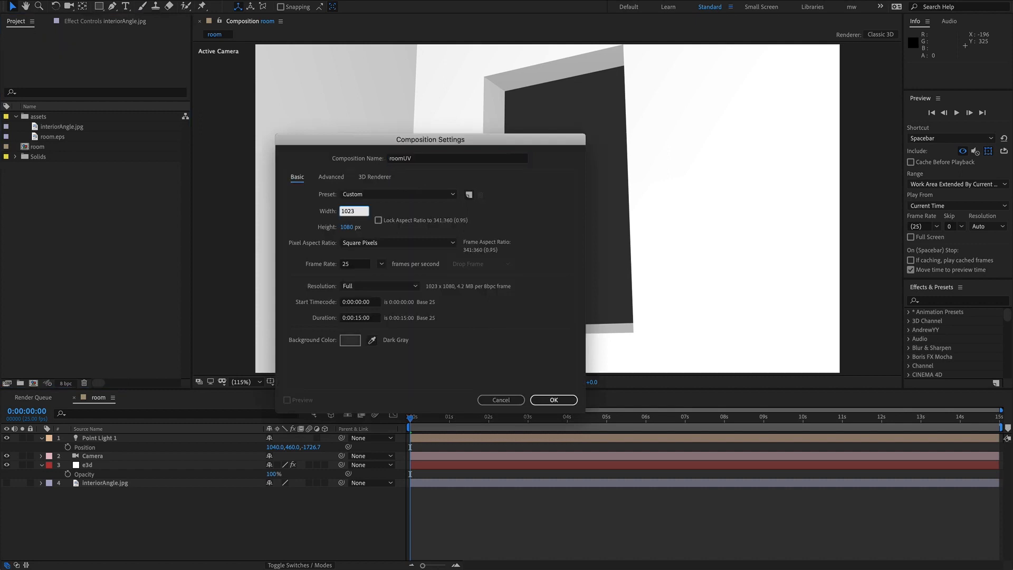
{"action": "type", "text": "1024"}
{"action": "key", "text": "Tab"}
{"action": "type", "text": "10"}
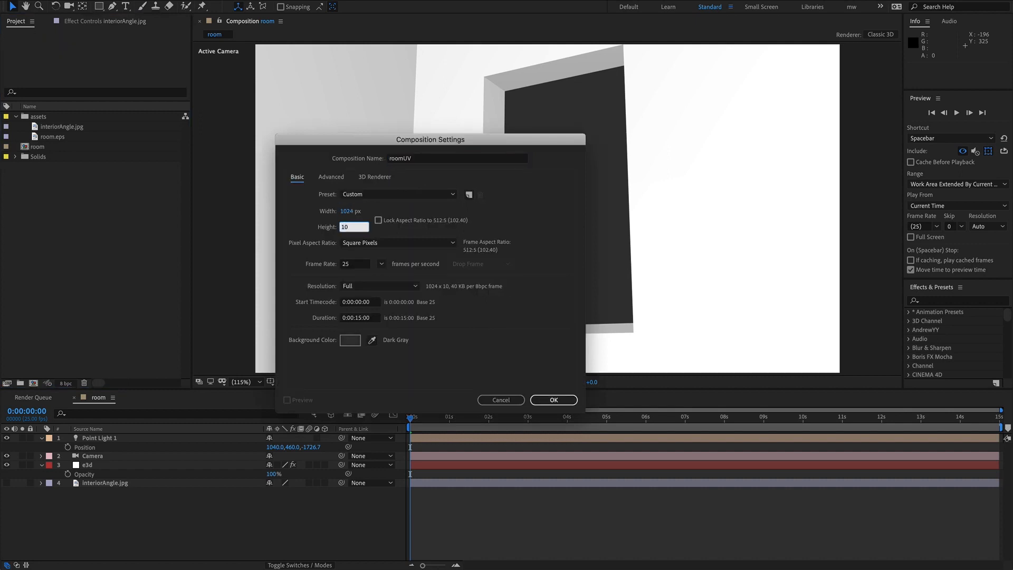
{"action": "type", "text": "24"}
{"action": "key", "text": "Return"}
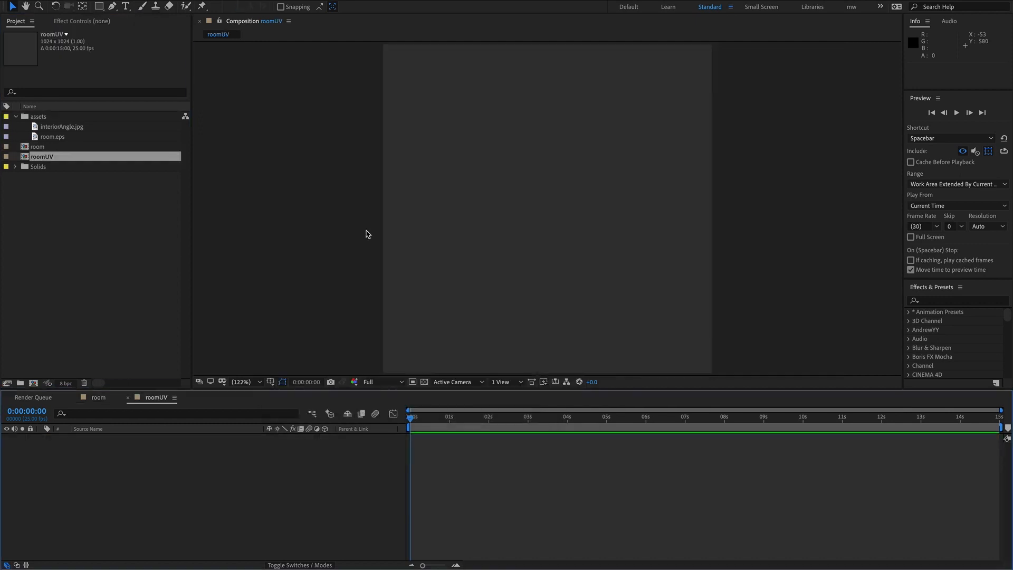
Step: Add room.eps to the roomUV composition, fit it to the frame and turn on continuous rasterization for the layer
{"action": "left_click", "coordinate": [53, 137]}
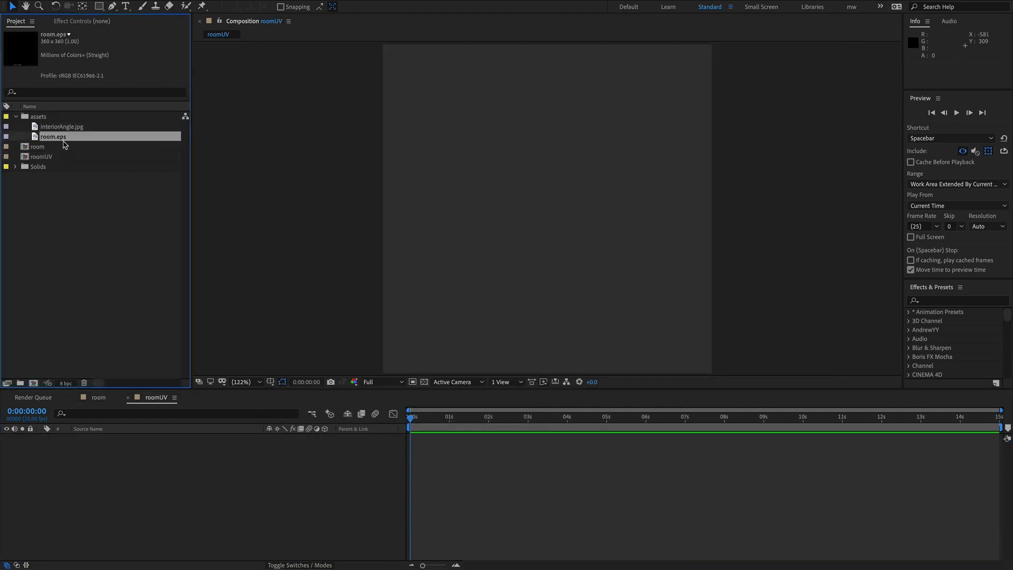
{"action": "key", "text": "ctrl+slash"}
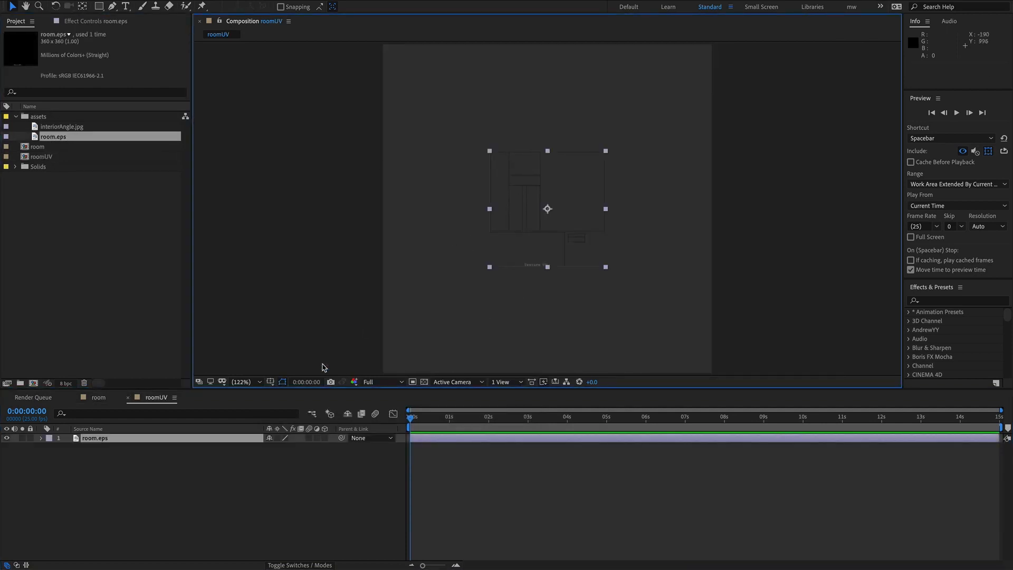
{"action": "key", "text": "ctrl+alt+f"}
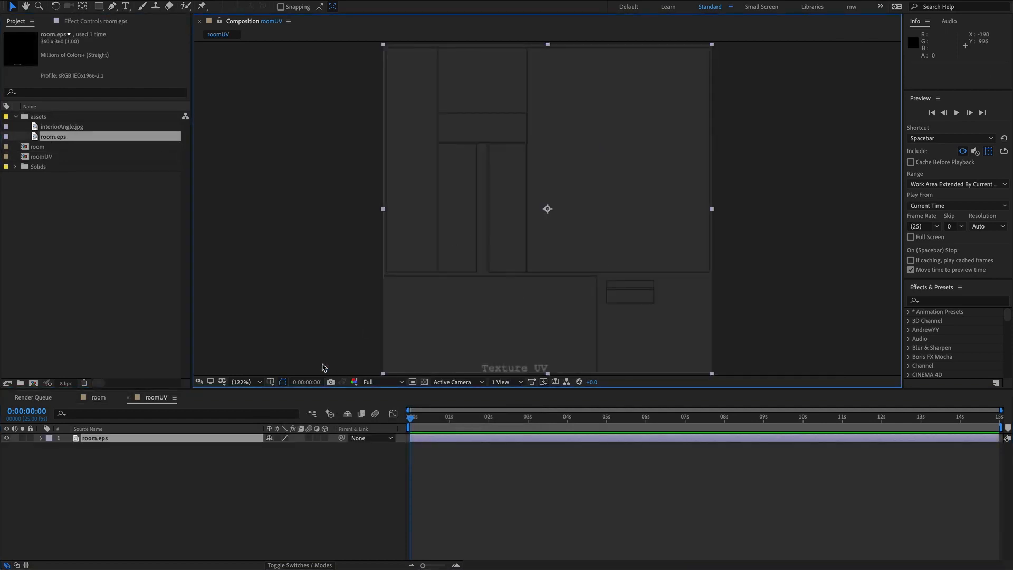
{"action": "left_click", "coordinate": [277, 439]}
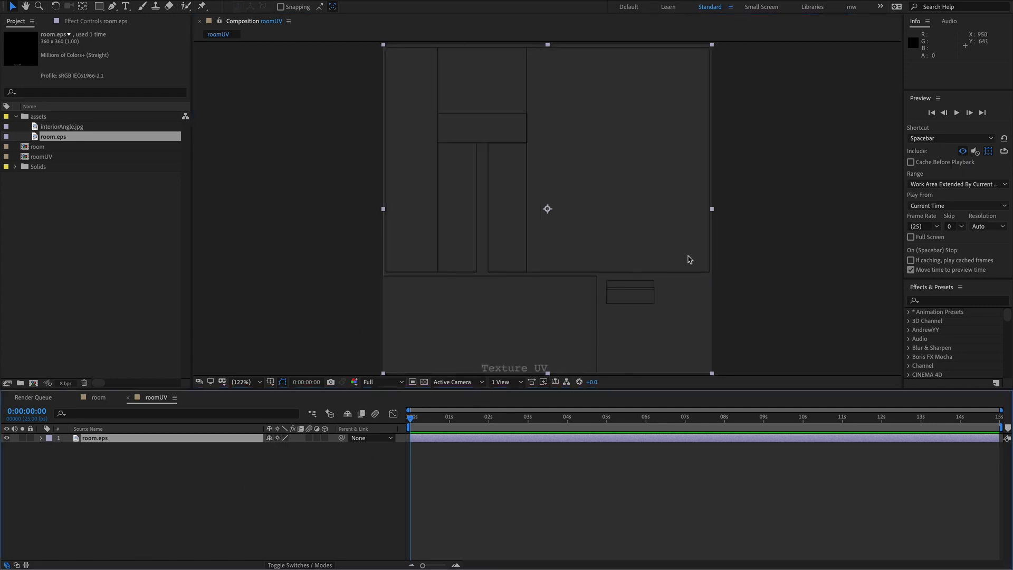
Step: Open the room composition and add roomUV as its bottommost layer, hidden from view
{"action": "left_click", "coordinate": [58, 182]}
{"action": "double_click", "coordinate": [37, 148]}
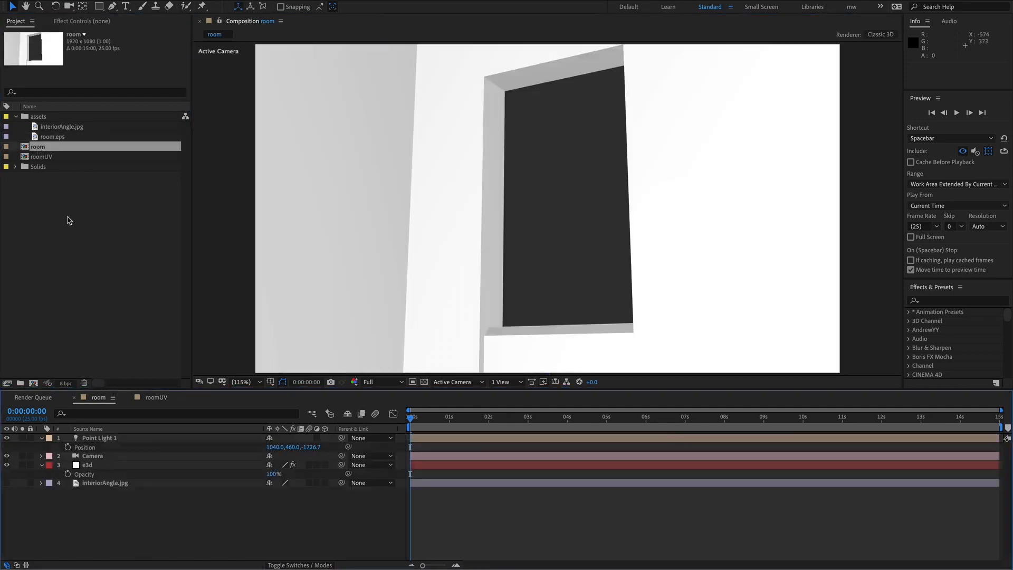
{"action": "left_click_drag", "start_coordinate": [43, 157], "coordinate": [88, 498]}
Step: In e3d's Element effect, assign roomUV as custom texture map Layer 1, sampled with Effects & Masks
{"action": "left_click", "coordinate": [98, 467]}
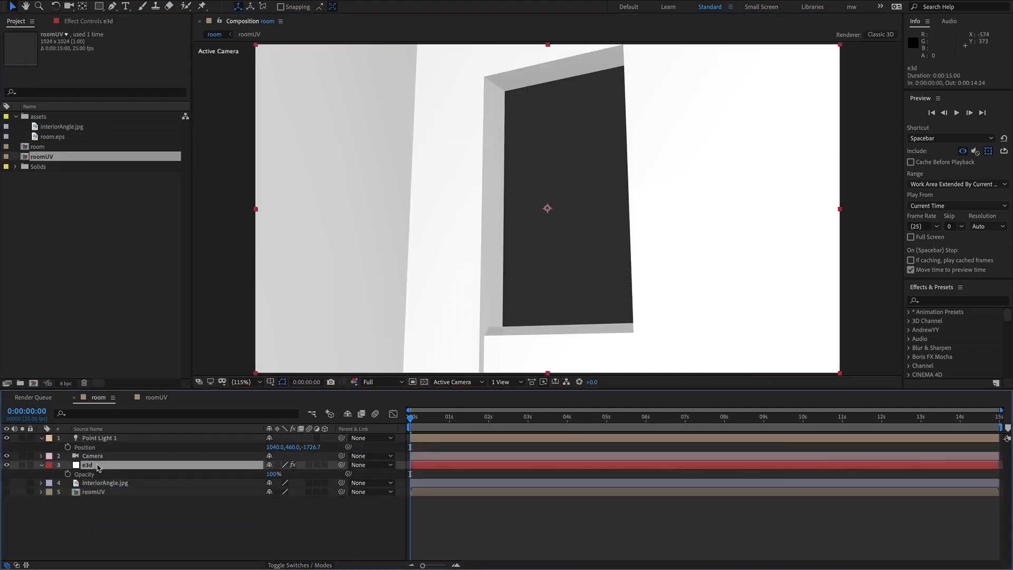
{"action": "key", "text": "F3"}
{"action": "left_click", "coordinate": [14, 141]}
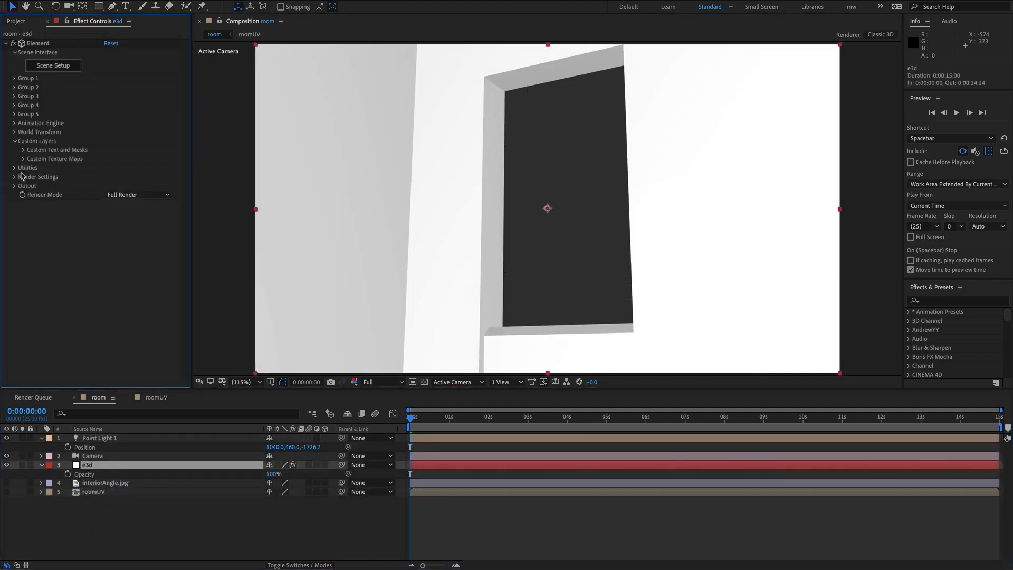
{"action": "left_click", "coordinate": [23, 159]}
{"action": "left_click", "coordinate": [158, 168]}
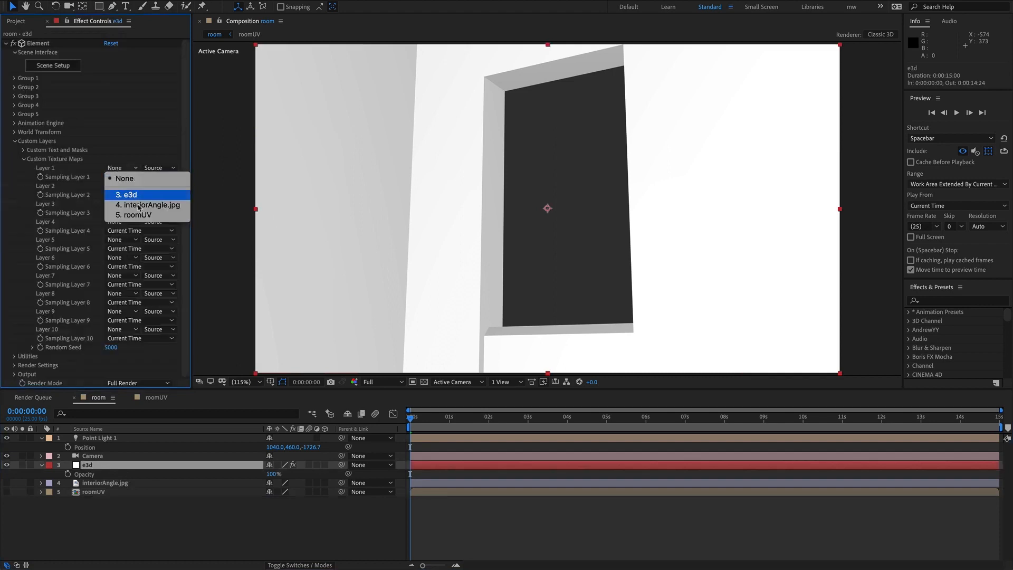
{"action": "left_click", "coordinate": [188, 199]}
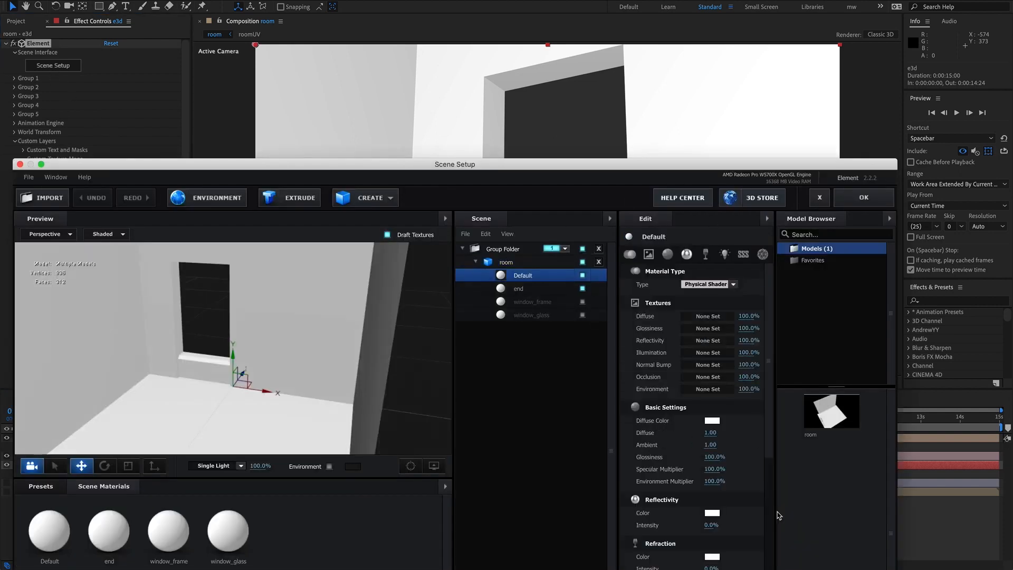
Step: In Element's Scene Setup, set the Default material's Diffuse texture to Custom Layer 1 [roomUV] and apply the scene
{"action": "left_click_drag", "start_coordinate": [775, 513], "coordinate": [787, 513]}
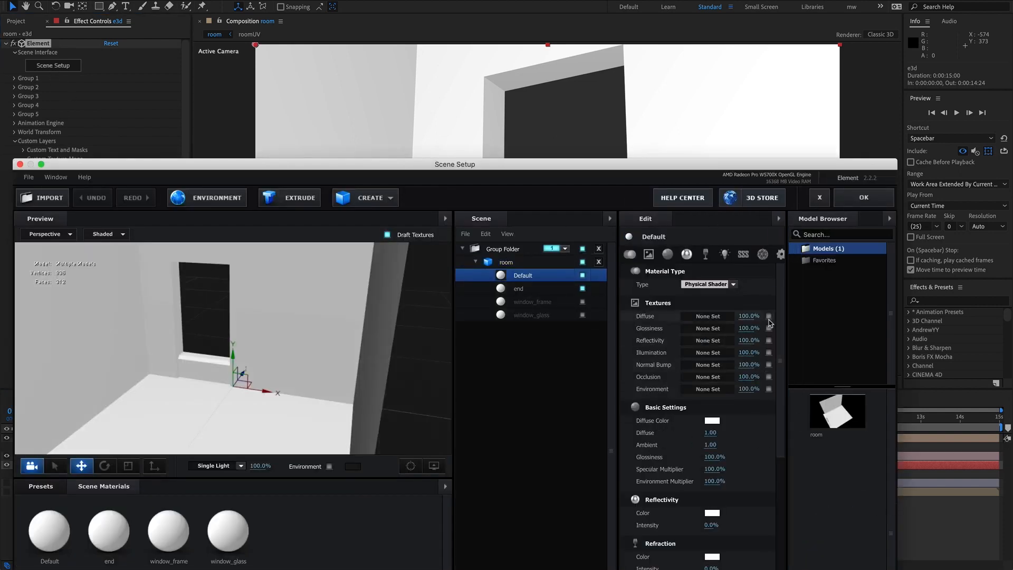
{"action": "left_click", "coordinate": [713, 318]}
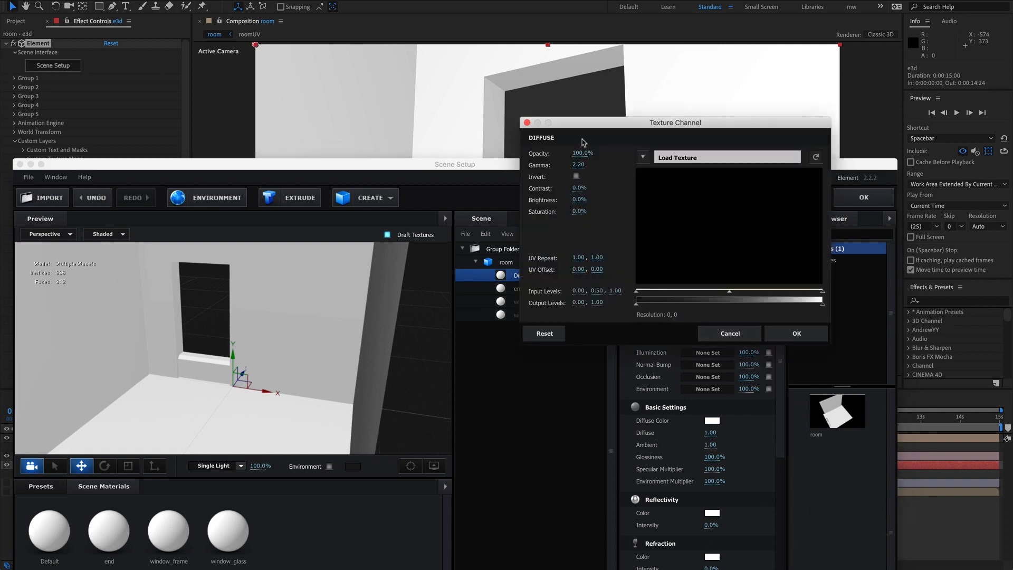
{"action": "left_click", "coordinate": [643, 157]}
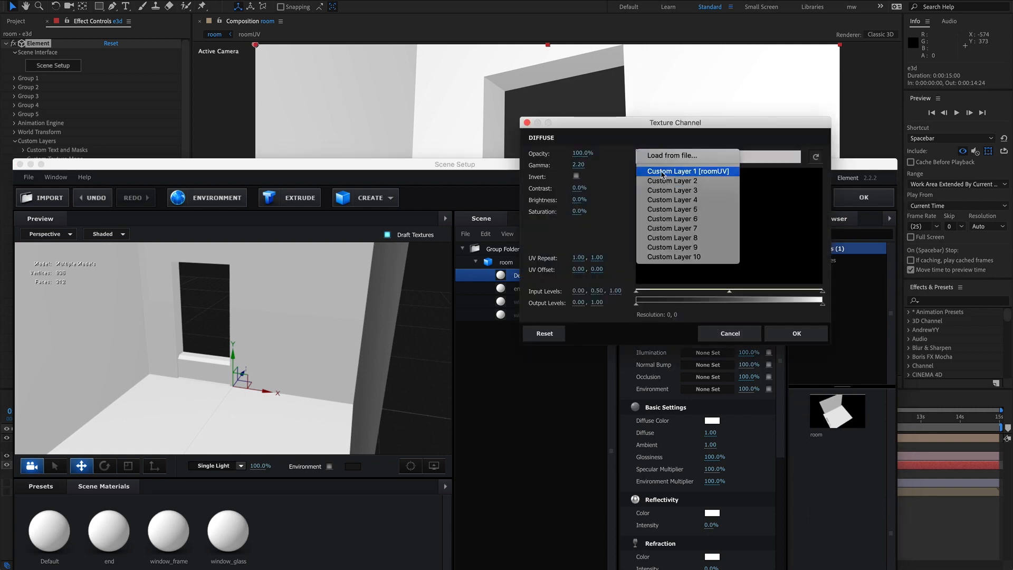
{"action": "left_click", "coordinate": [526, 232]}
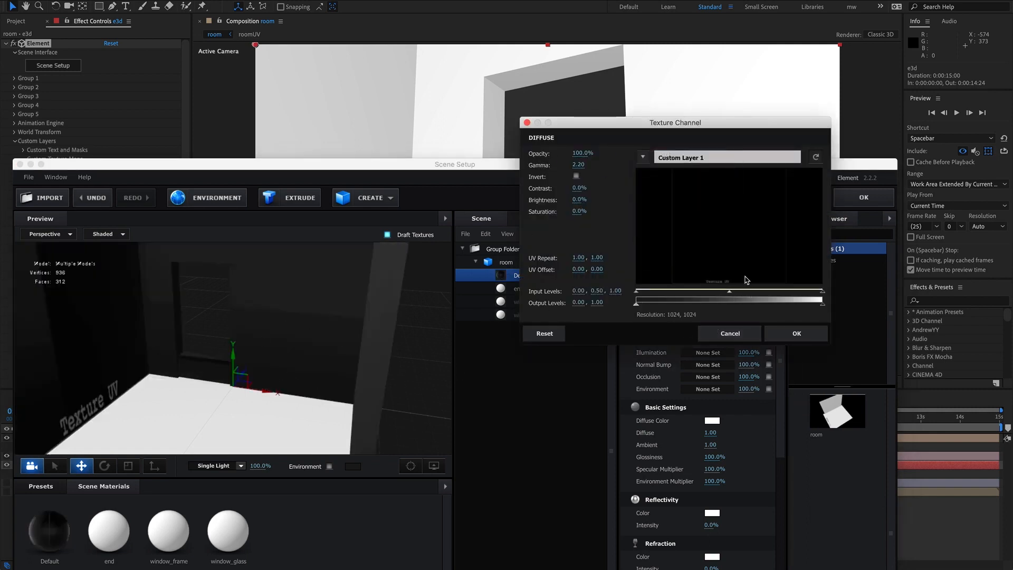
{"action": "left_click", "coordinate": [797, 334]}
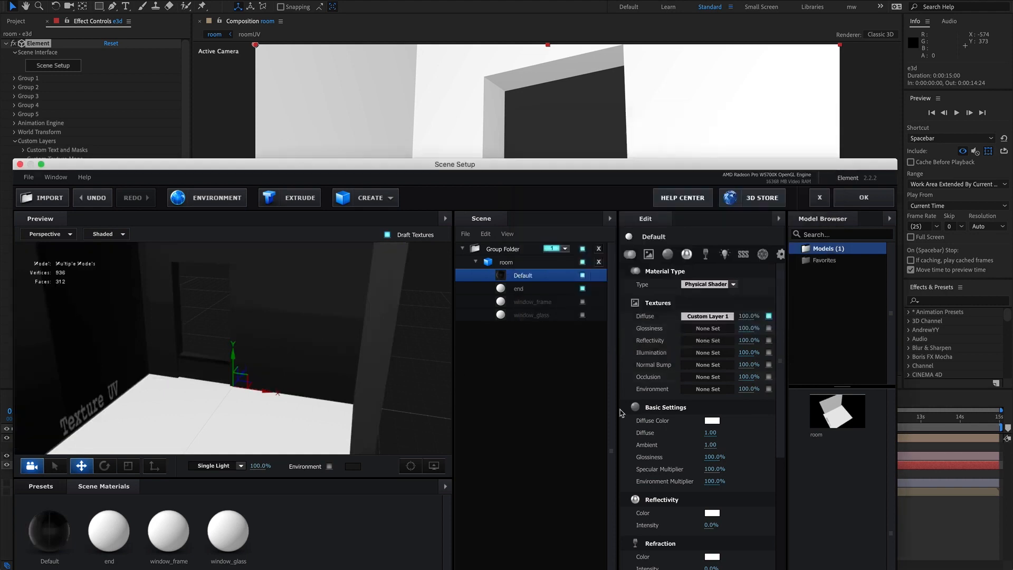
{"action": "left_click", "coordinate": [856, 199]}
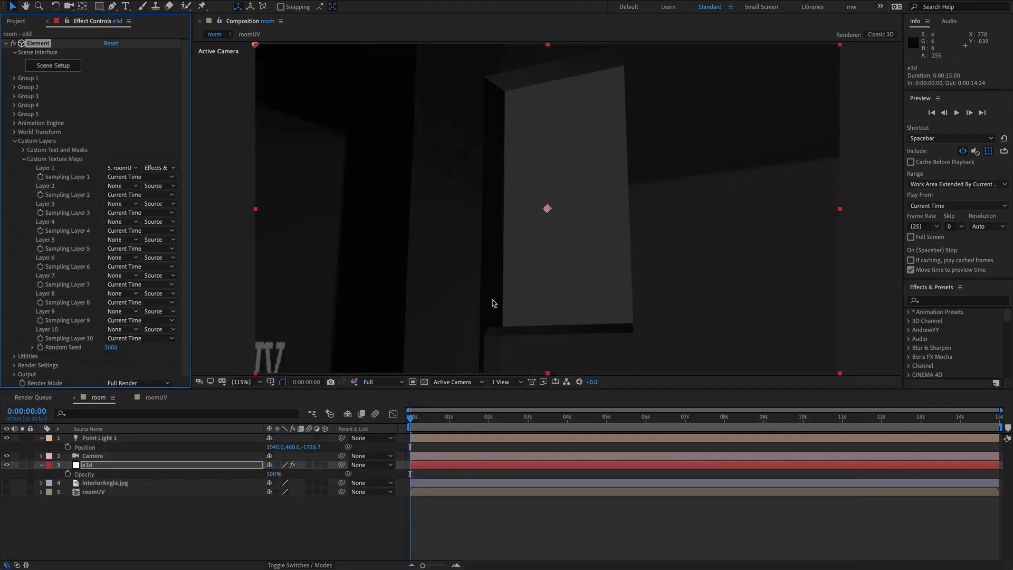
Step: Show the room from an orbited Custom View 1 and dock the roomUV composition viewer beside the room viewer
{"action": "key", "text": "F11"}
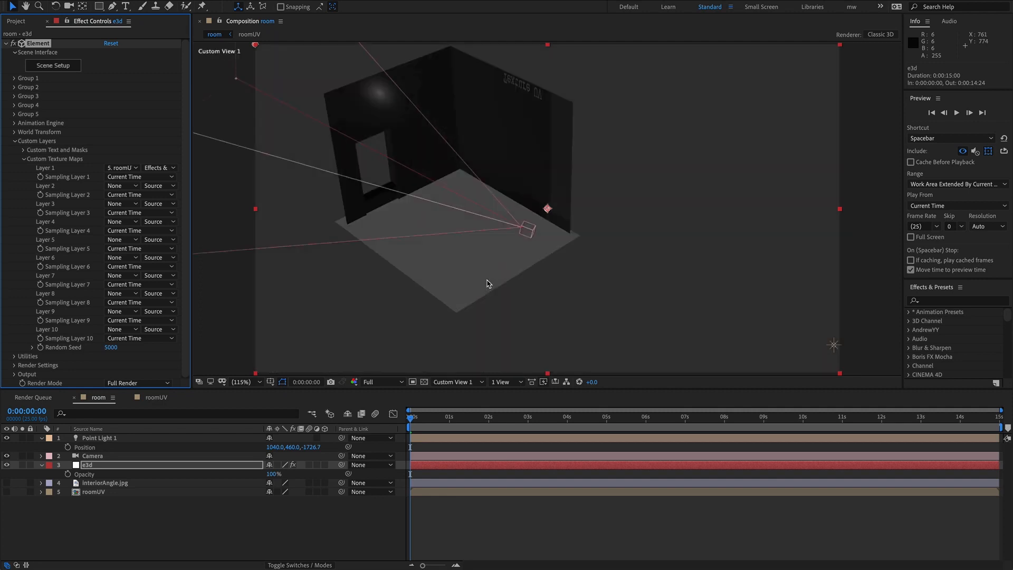
{"action": "key", "text": "c"}
{"action": "middle_click_drag", "start_coordinate": [539, 295], "coordinate": [665, 213]}
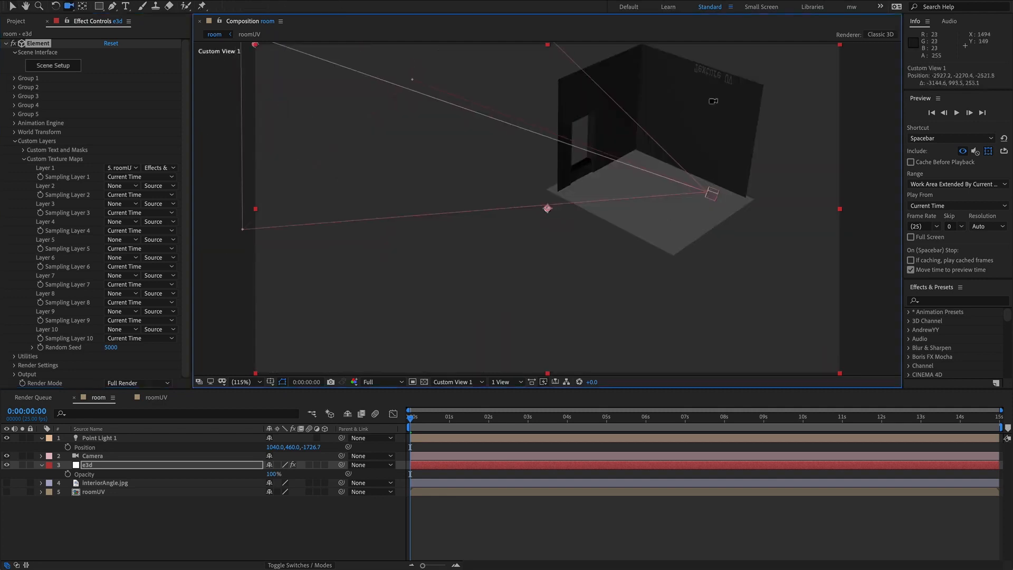
{"action": "left_click_drag", "start_coordinate": [626, 175], "coordinate": [551, 201]}
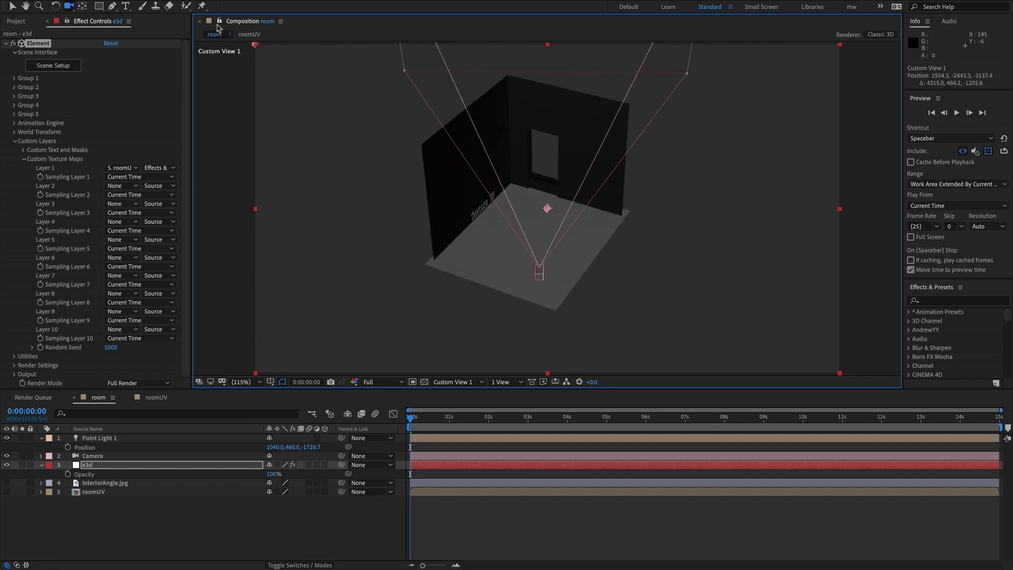
{"action": "double_click", "coordinate": [94, 491]}
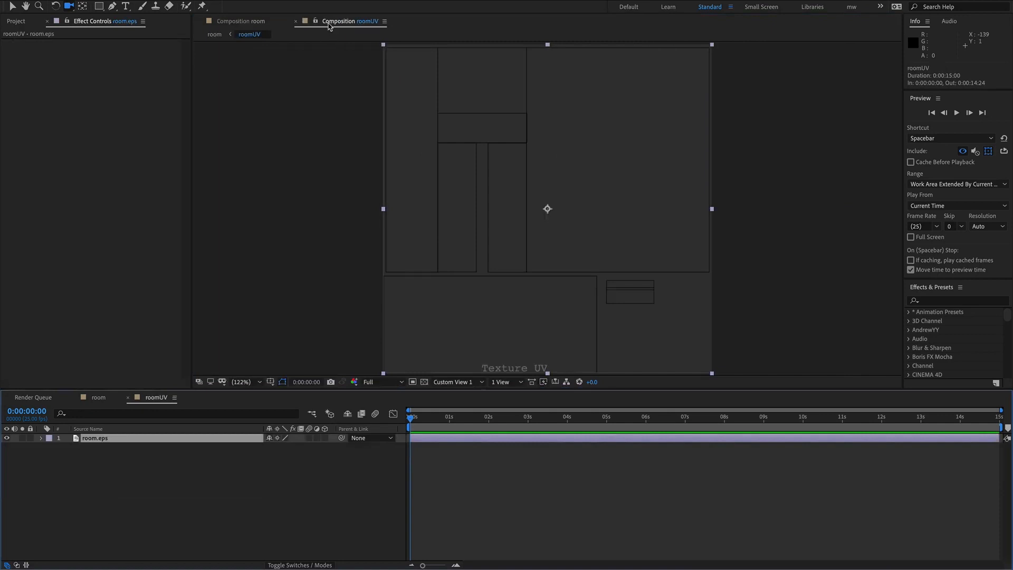
{"action": "left_click_drag", "start_coordinate": [328, 26], "coordinate": [892, 94]}
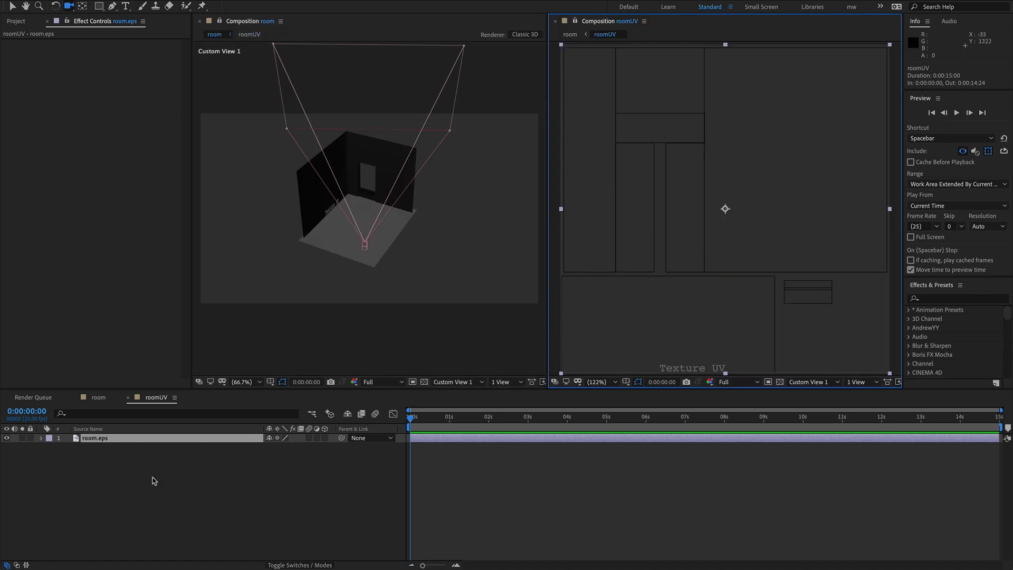
Step: Draw a blue rectangle about 1032 × 706 px over the window wall's UV area in roomUV and place it beneath room.eps
{"action": "left_click", "coordinate": [159, 510]}
{"action": "key", "text": "q"}
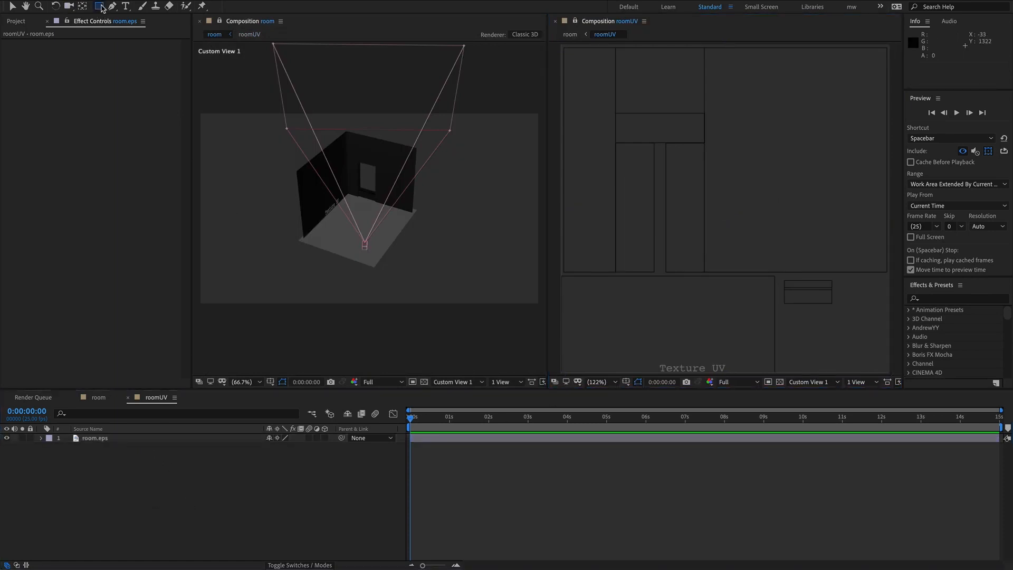
{"action": "mouse_move", "coordinate": [561, 47]}
{"action": "left_mouse_down"}
{"action": "mouse_move", "coordinate": [600, 266]}
{"action": "mouse_move", "coordinate": [890, 264]}
{"action": "mouse_move", "coordinate": [893, 273]}
{"action": "left_mouse_up"}
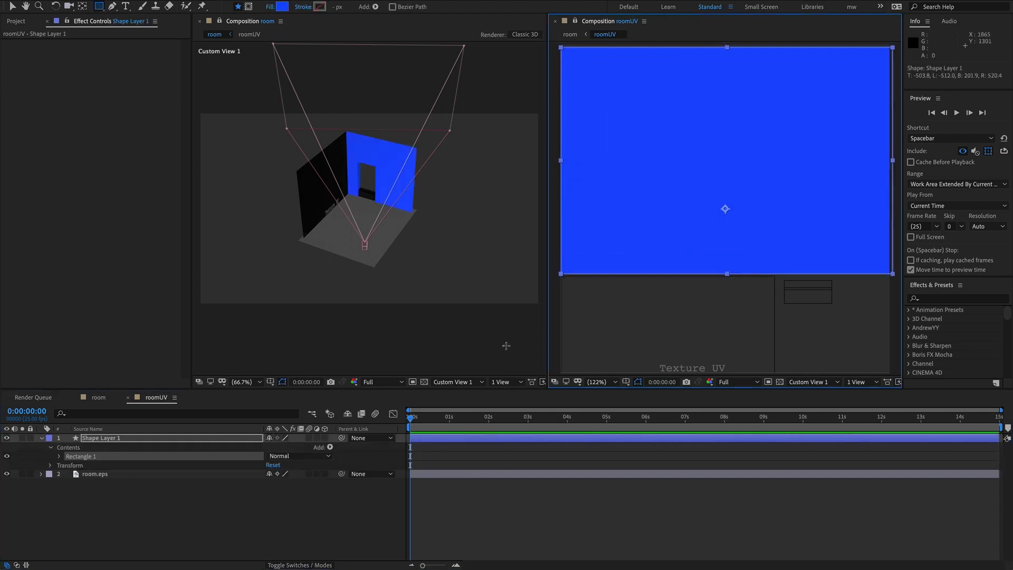
{"action": "left_click_drag", "start_coordinate": [100, 438], "coordinate": [101, 499]}
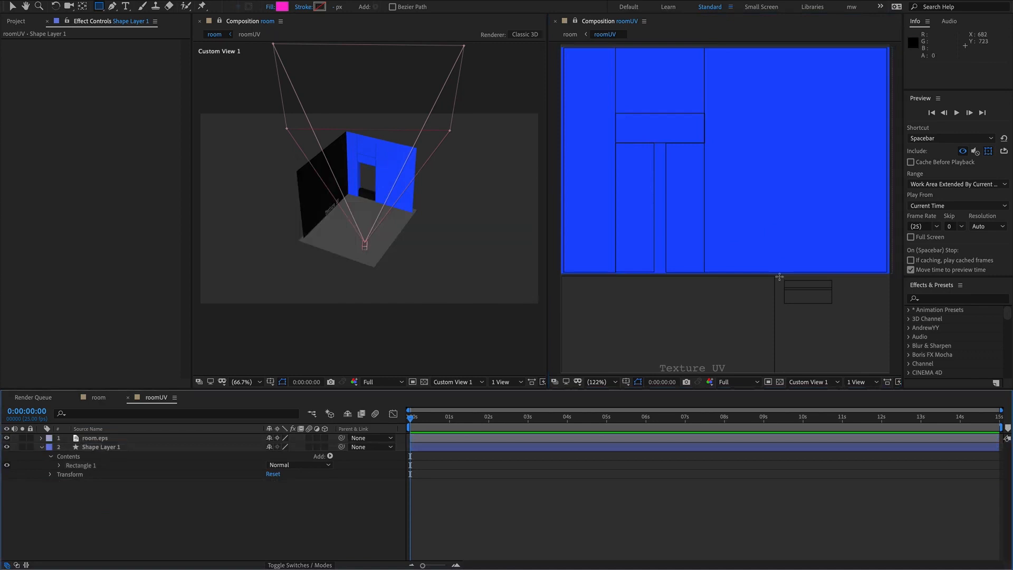
Step: Draw a pink rectangle about 182 × 98 px over the window sill's UVs and a green rectangle over the side wall's UVs
{"action": "left_click_drag", "start_coordinate": [779, 277], "coordinate": [838, 307]}
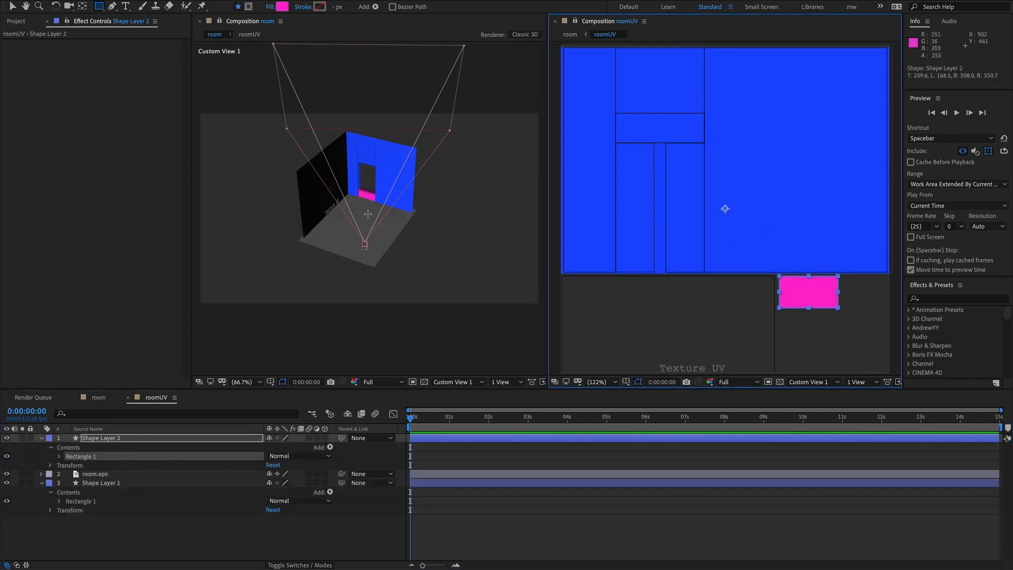
{"action": "left_click", "coordinate": [282, 6]}
{"action": "left_click", "coordinate": [308, 200]}
{"action": "left_click", "coordinate": [495, 183]}
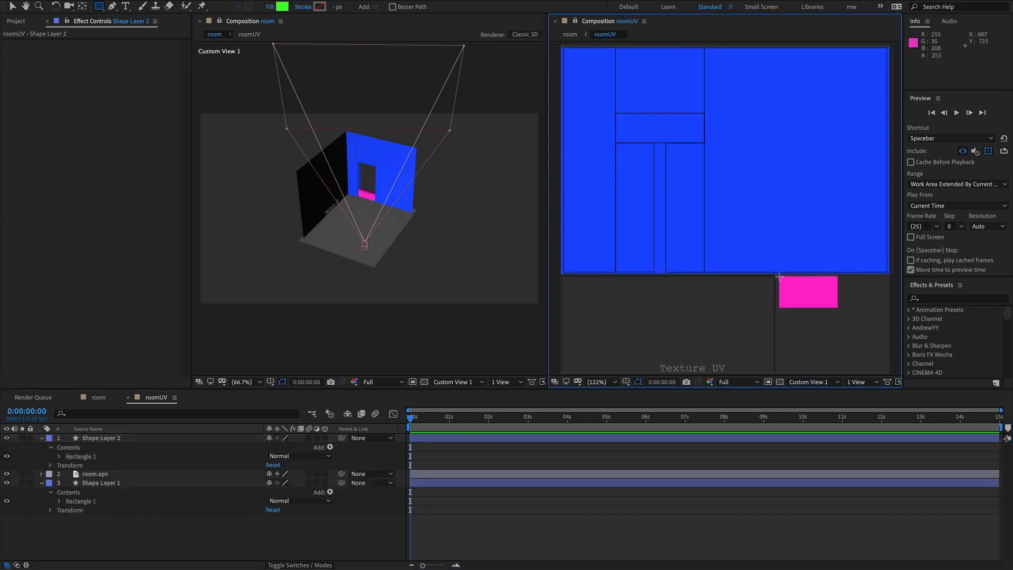
{"action": "left_click_drag", "start_coordinate": [776, 275], "coordinate": [558, 379]}
{"action": "key", "text": "c"}
{"action": "mouse_move", "coordinate": [419, 256]}
{"action": "left_mouse_down"}
{"action": "mouse_move", "coordinate": [410, 260]}
{"action": "mouse_move", "coordinate": [435, 262]}
{"action": "mouse_move", "coordinate": [428, 240]}
{"action": "mouse_move", "coordinate": [426, 262]}
{"action": "left_mouse_up"}
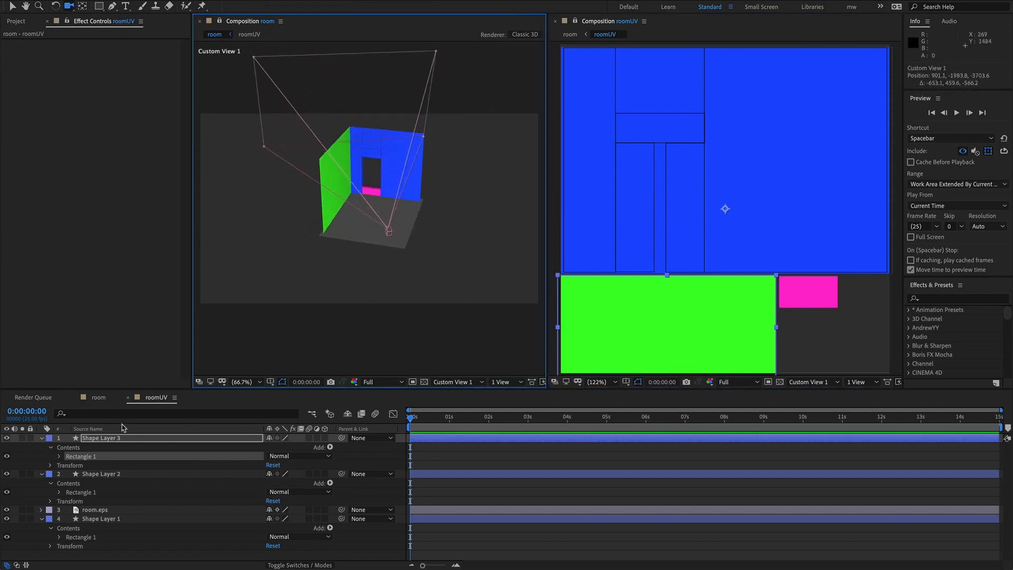
Step: Move room.eps to the top of the roomUV layer stack, make it a guide layer and lock it
{"action": "left_click_drag", "start_coordinate": [94, 510], "coordinate": [92, 437]}
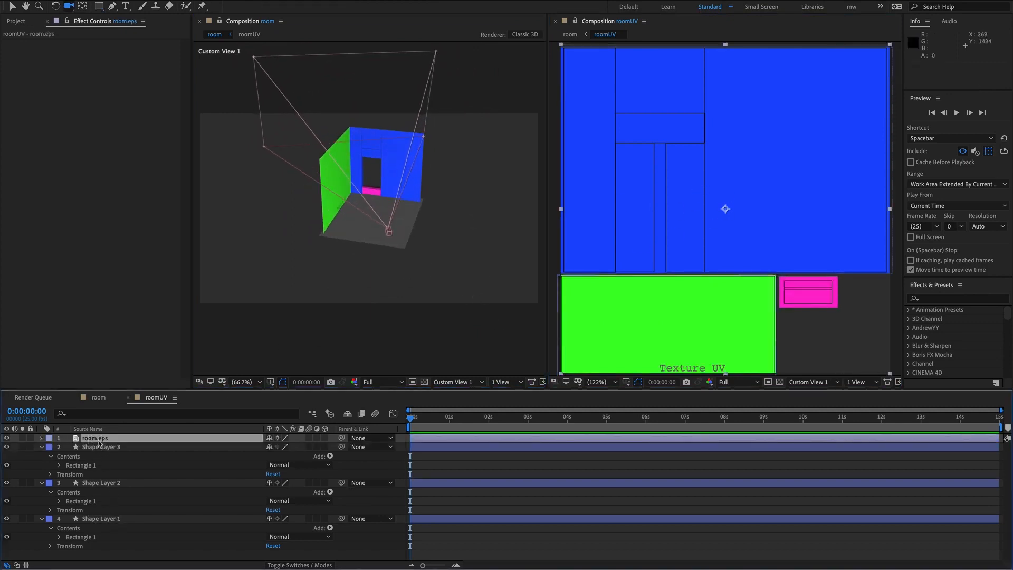
{"action": "right_click", "coordinate": [91, 438]}
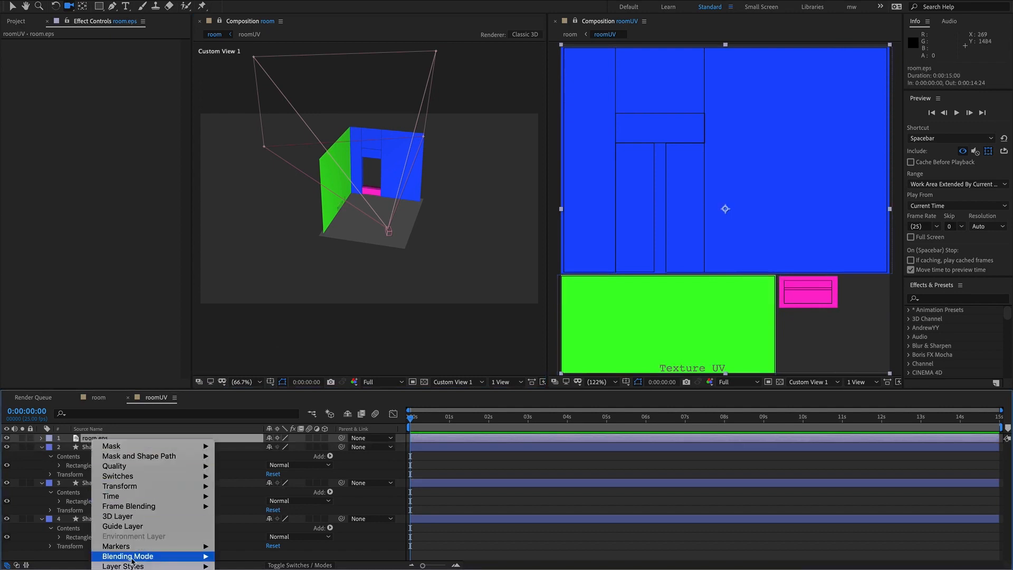
{"action": "left_click", "coordinate": [128, 529]}
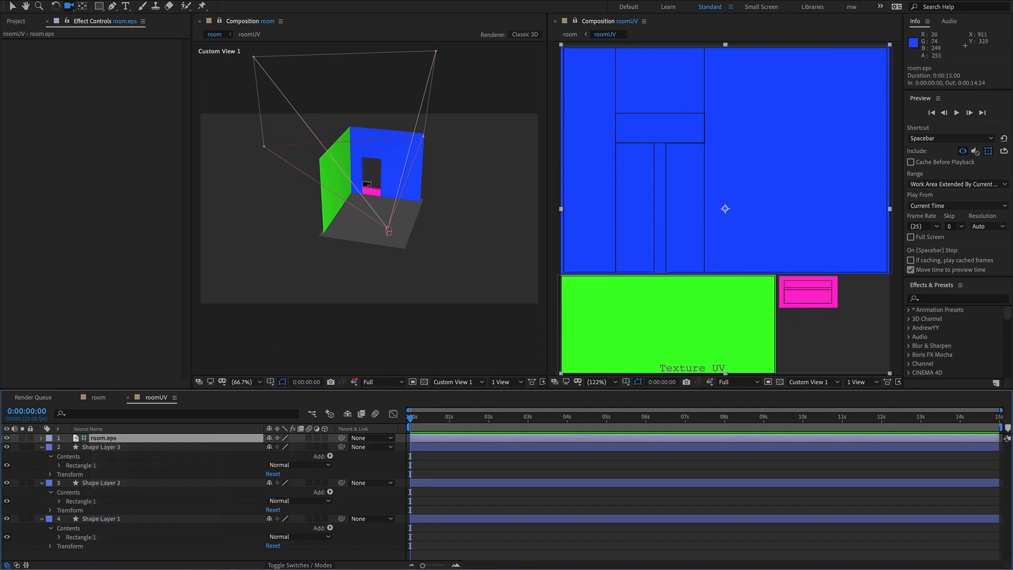
{"action": "left_click", "coordinate": [30, 438]}
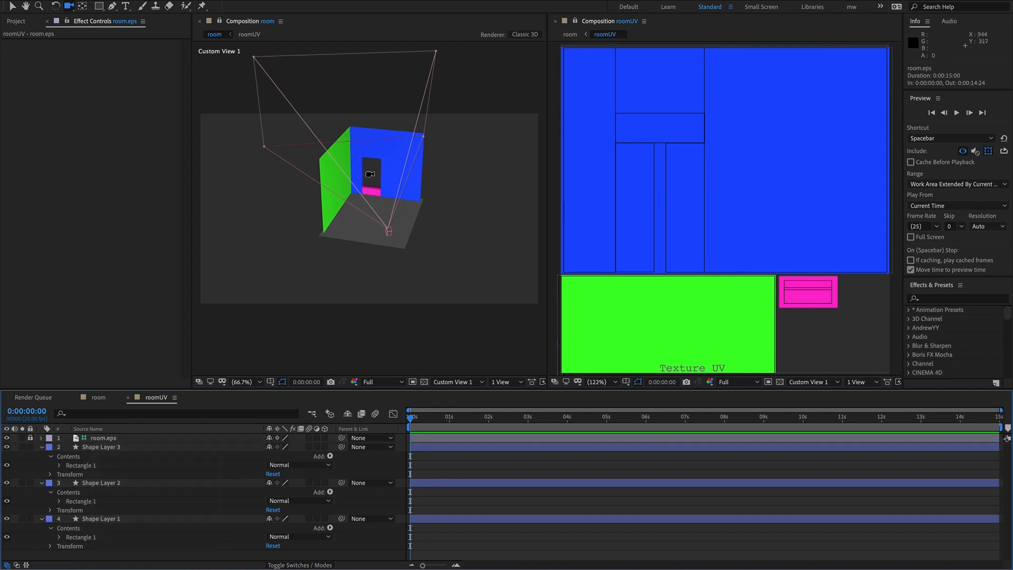
Step: Switch to LightWave Modeler and inspect the window model from several angles in an enlarged perspective view
{"action": "mouse_move", "coordinate": [436, 244]}
{"action": "left_mouse_down"}
{"action": "mouse_move", "coordinate": [470, 227]}
{"action": "mouse_move", "coordinate": [430, 240]}
{"action": "left_mouse_up"}
{"action": "key", "text": "F12"}
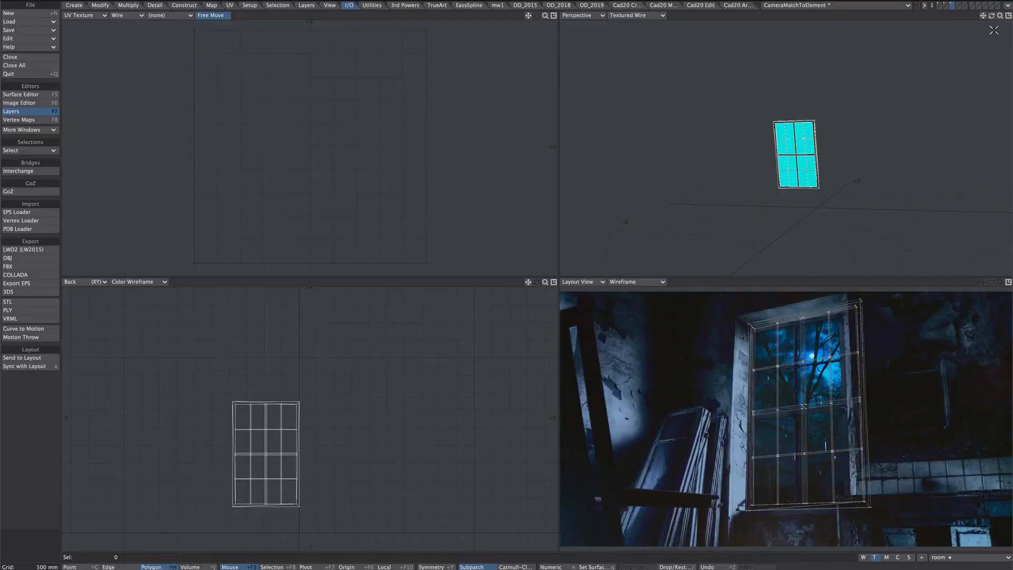
{"action": "left_click", "coordinate": [1008, 15]}
{"action": "key", "text": "a"}
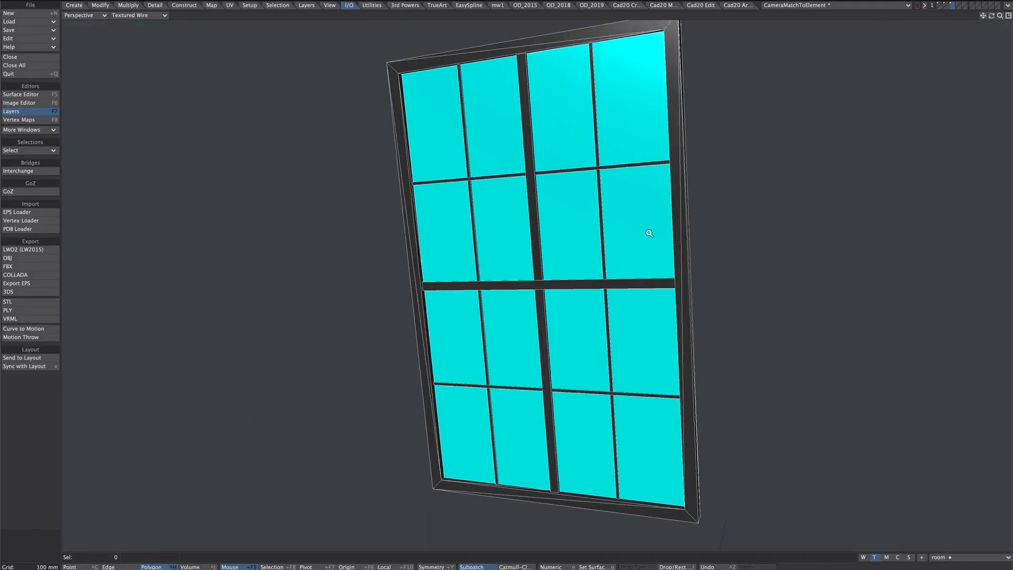
{"action": "left_click_drag", "start_coordinate": [649, 233], "coordinate": [655, 262], "text": "alt"}
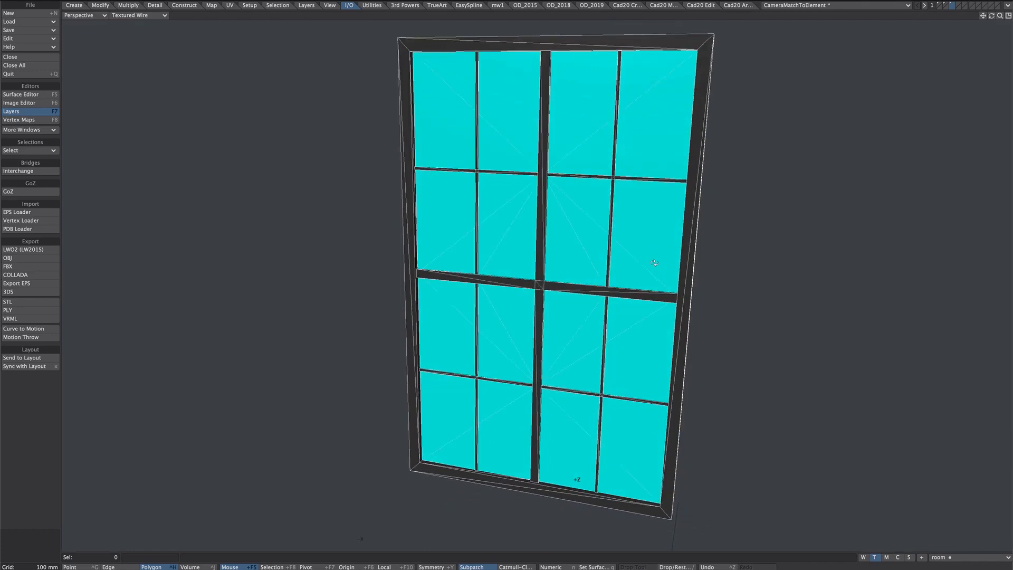
{"action": "scroll", "coordinate": [656, 263], "scroll_direction": "down", "scroll_amount": 3}
{"action": "left_click_drag", "start_coordinate": [656, 263], "coordinate": [696, 231], "text": "alt"}
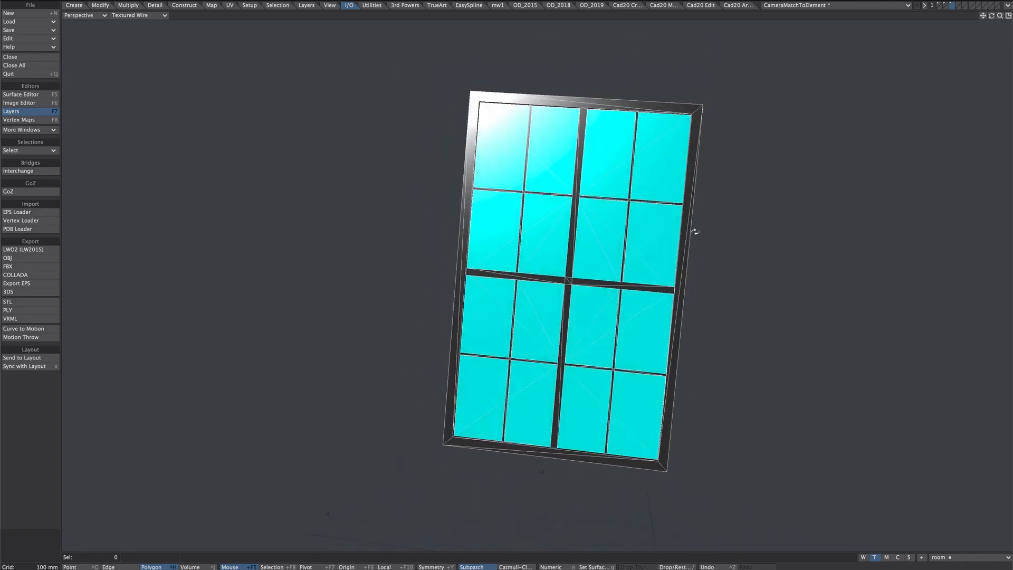
Step: Activate the room layers together with the window layer and export them as OBJ, replacing the existing room.obj
{"action": "left_click", "coordinate": [945, 4], "text": "shift"}
{"action": "left_click", "coordinate": [940, 3], "text": "shift"}
{"action": "key", "text": "a"}
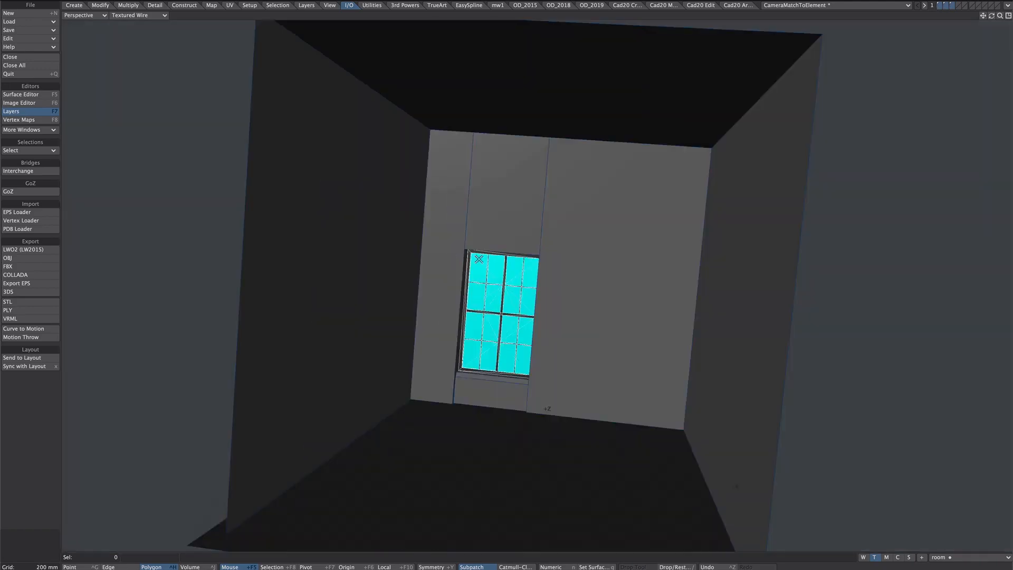
{"action": "left_click_drag", "start_coordinate": [557, 255], "coordinate": [569, 239], "text": "alt"}
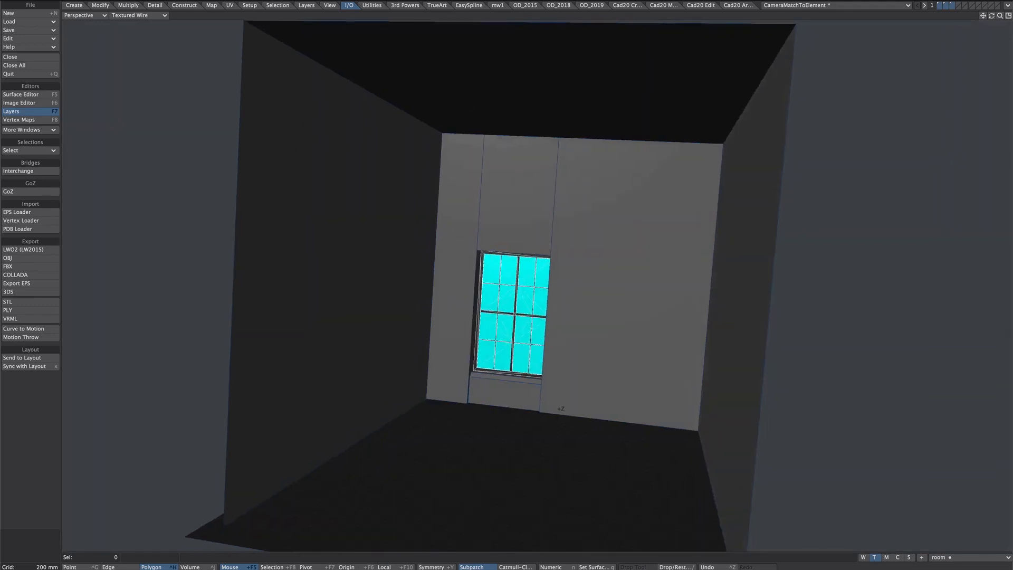
{"action": "left_click", "coordinate": [21, 259]}
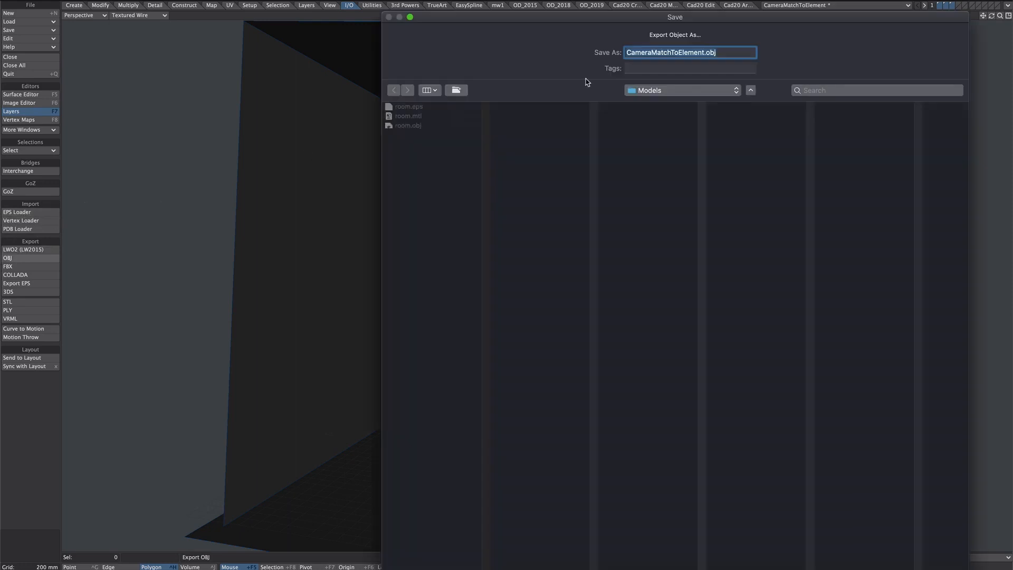
{"action": "left_click", "coordinate": [414, 126]}
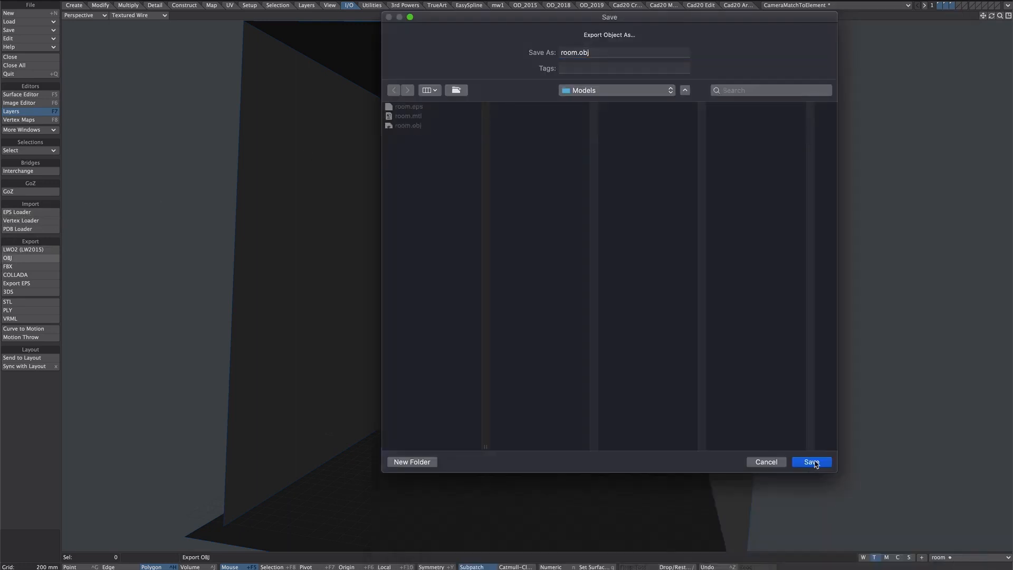
{"action": "left_click", "coordinate": [813, 462]}
{"action": "left_click", "coordinate": [683, 86]}
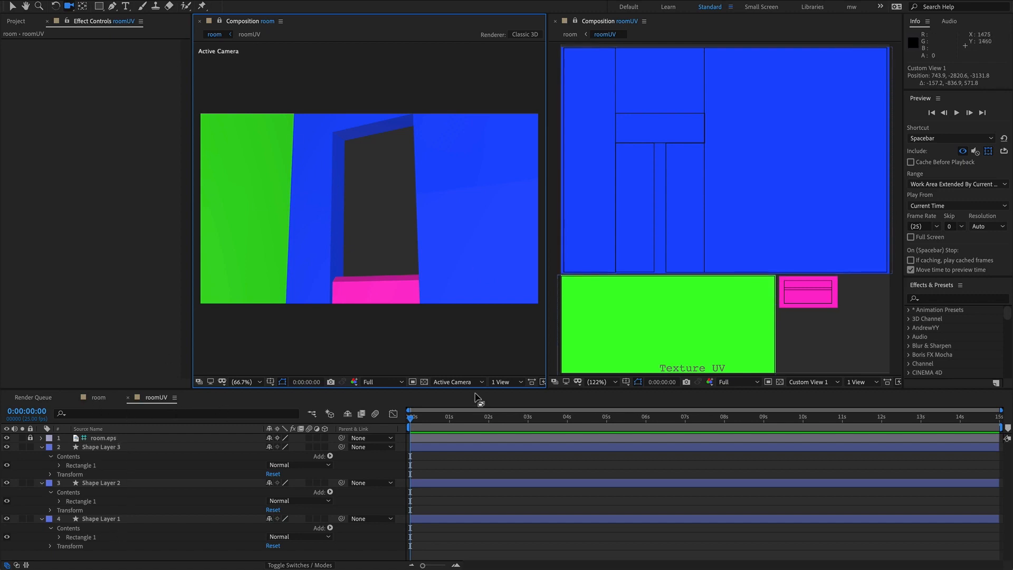
Step: Open Element's Scene Setup from the e3d layer in the room composition and enable the window_frame and window_glass materials
{"action": "left_click_drag", "start_coordinate": [552, 348], "coordinate": [563, 331]}
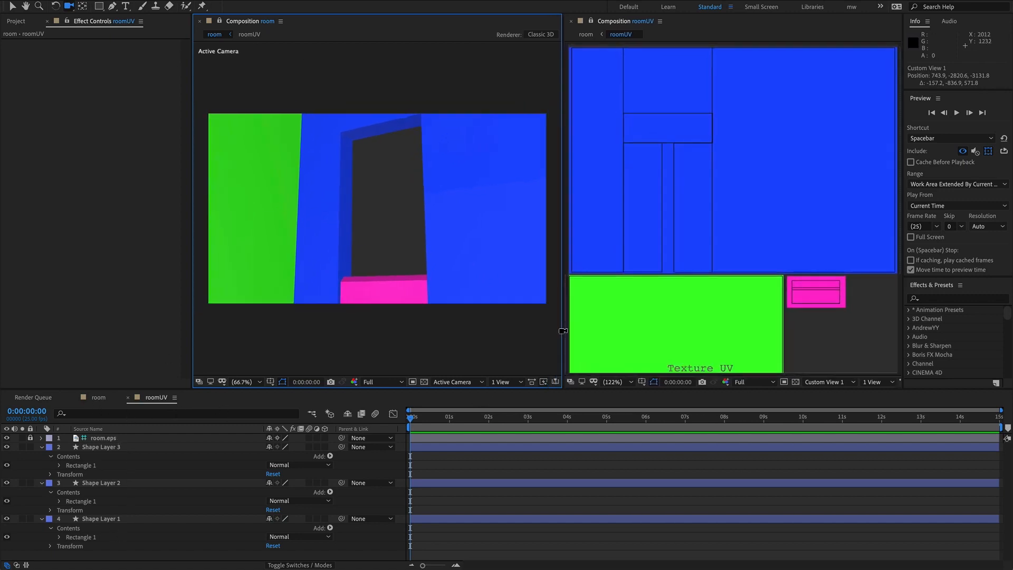
{"action": "left_click", "coordinate": [556, 382]}
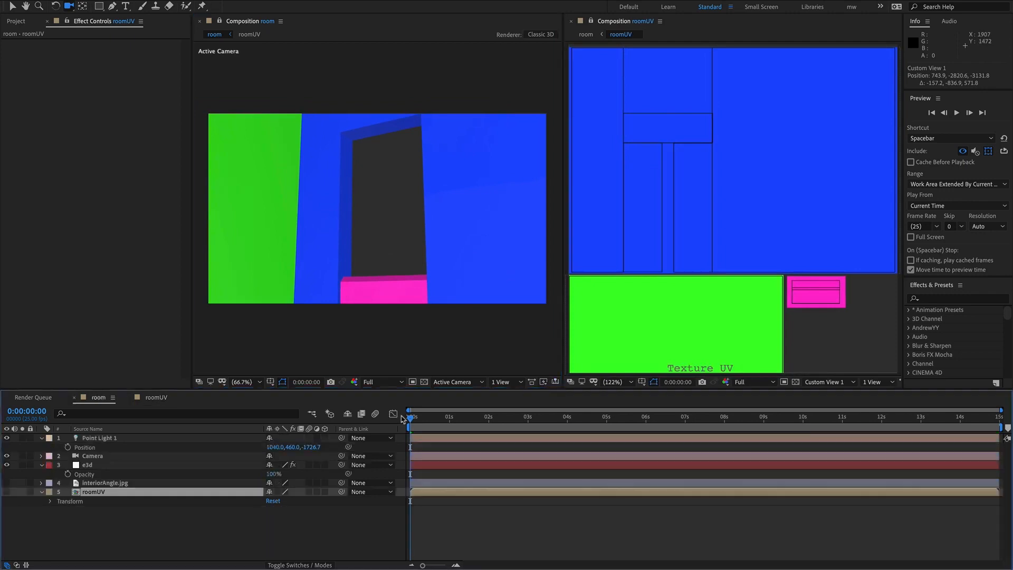
{"action": "left_click", "coordinate": [88, 465]}
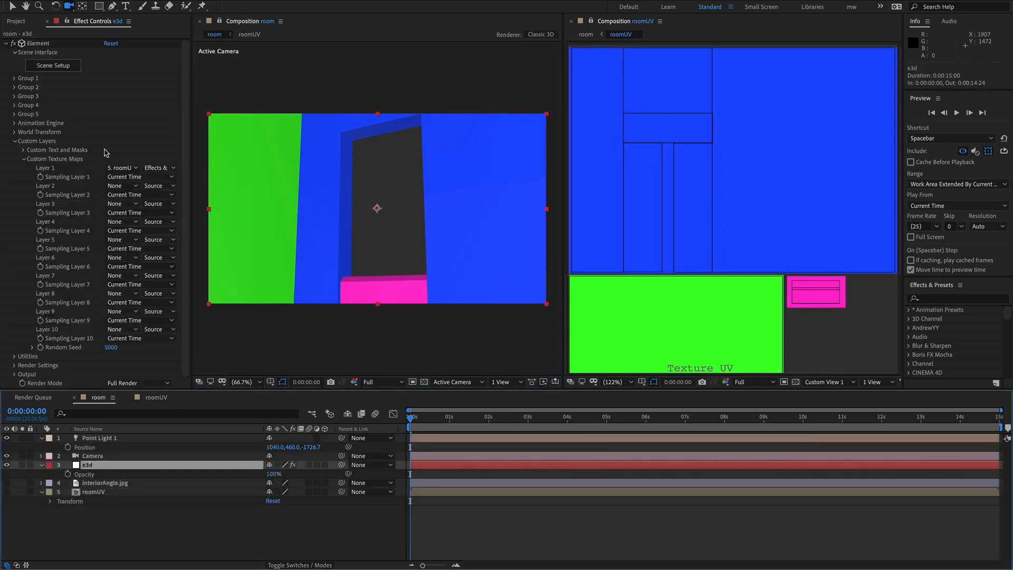
{"action": "left_click", "coordinate": [61, 68]}
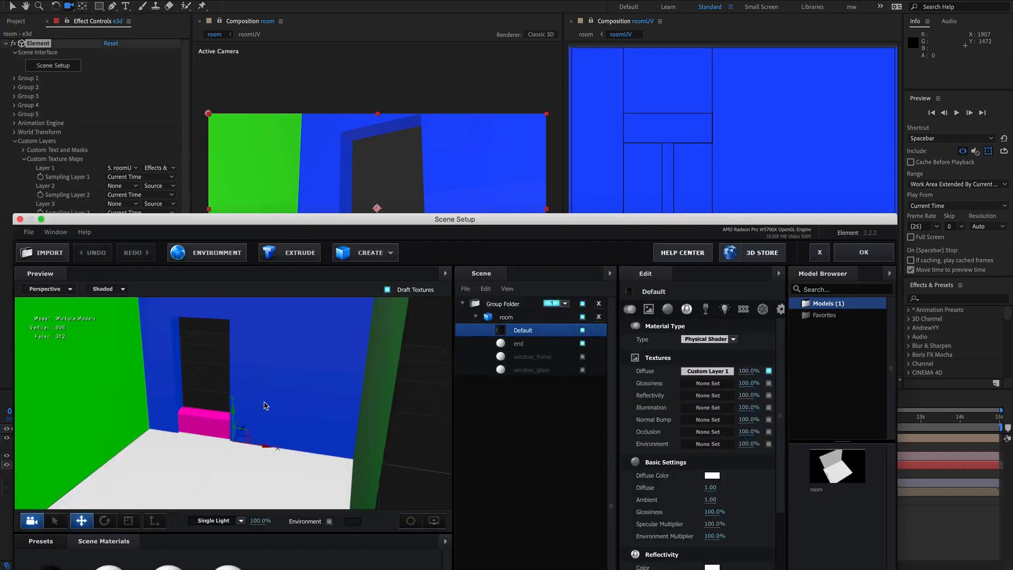
{"action": "left_click", "coordinate": [582, 357]}
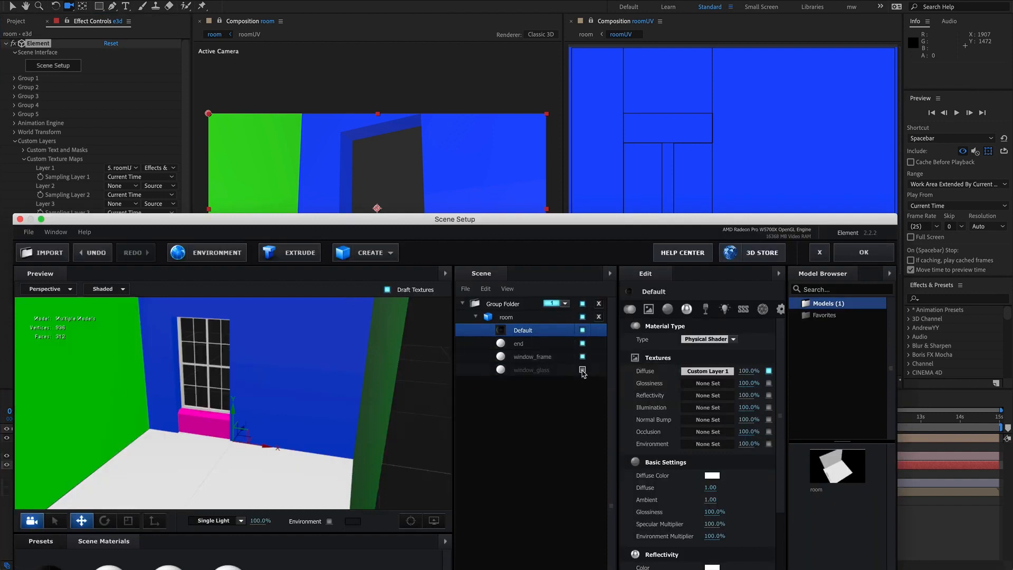
{"action": "left_click", "coordinate": [583, 370]}
{"action": "left_click_drag", "start_coordinate": [274, 389], "coordinate": [369, 383]}
{"action": "scroll", "coordinate": [363, 406], "scroll_direction": "up", "scroll_amount": 5}
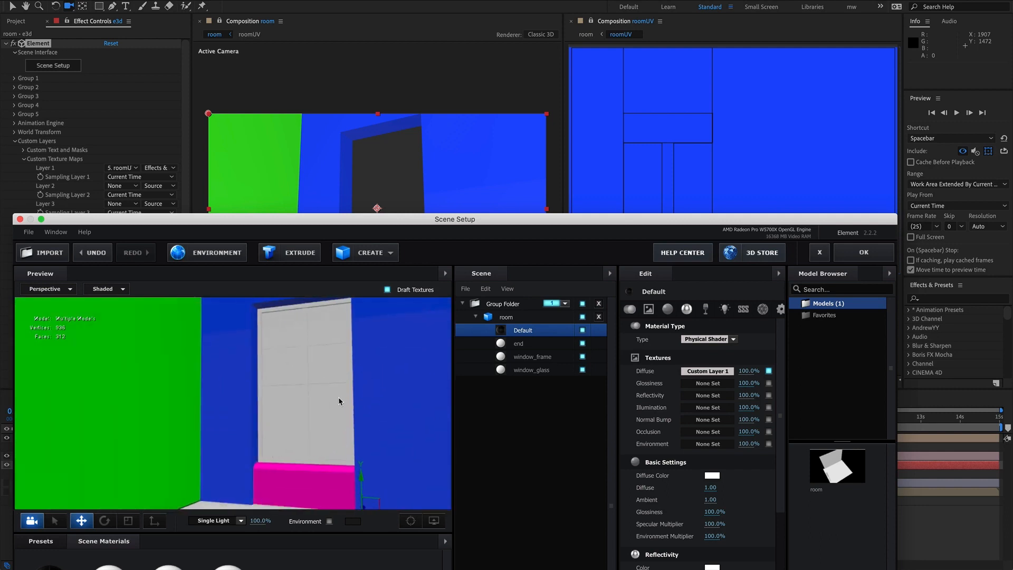
Step: Set the window_glass diffuse color to light blue and the window_frame diffuse color to near-black, and apply the scene
{"action": "right_click", "coordinate": [513, 318]}
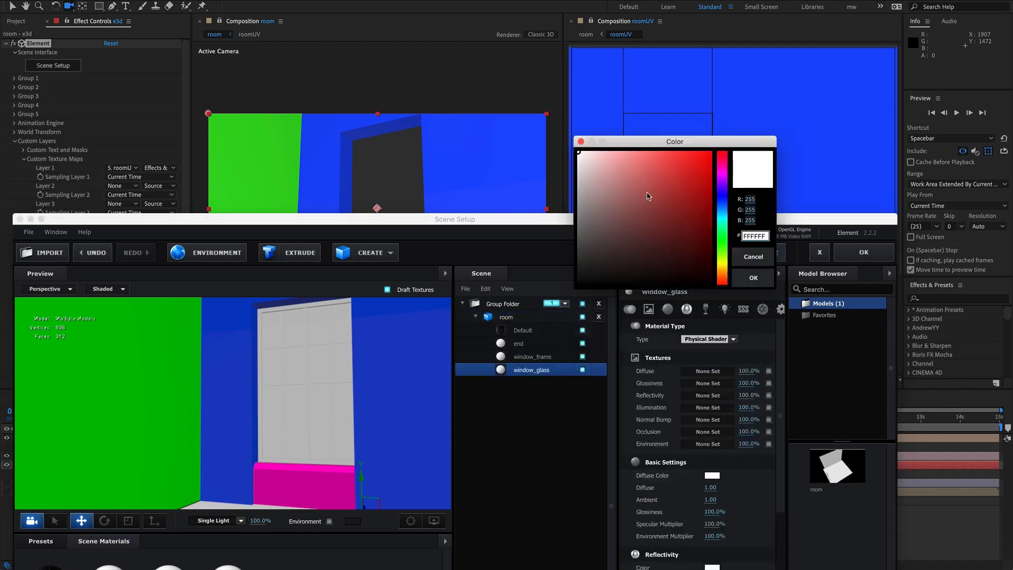
{"action": "left_click", "coordinate": [732, 217]}
{"action": "left_click", "coordinate": [750, 277]}
{"action": "left_click", "coordinate": [538, 357]}
{"action": "left_click", "coordinate": [713, 477]}
{"action": "left_click", "coordinate": [580, 173]}
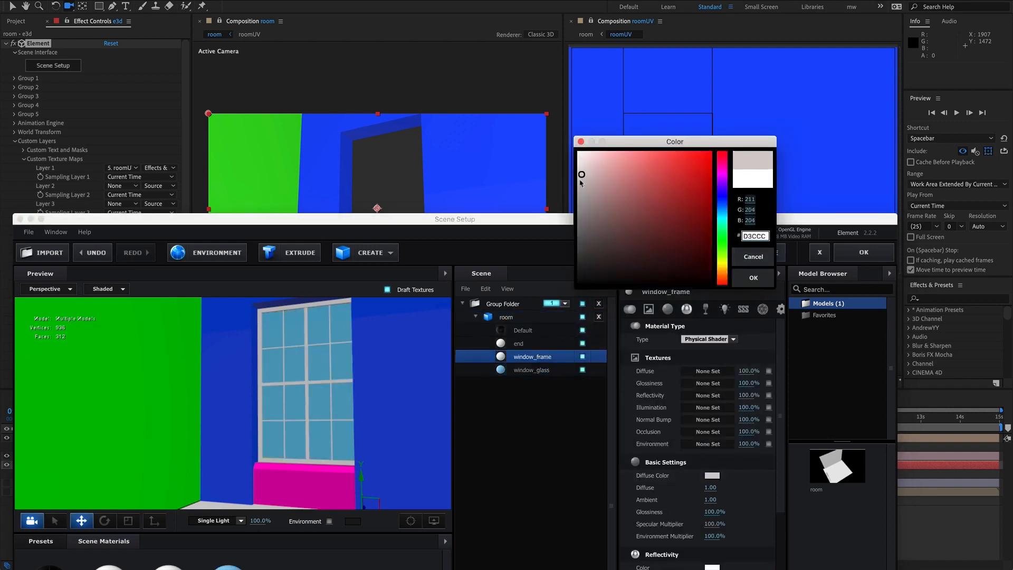
{"action": "left_click_drag", "start_coordinate": [670, 264], "coordinate": [554, 288]}
{"action": "left_click", "coordinate": [753, 278]}
{"action": "left_click", "coordinate": [863, 253]}
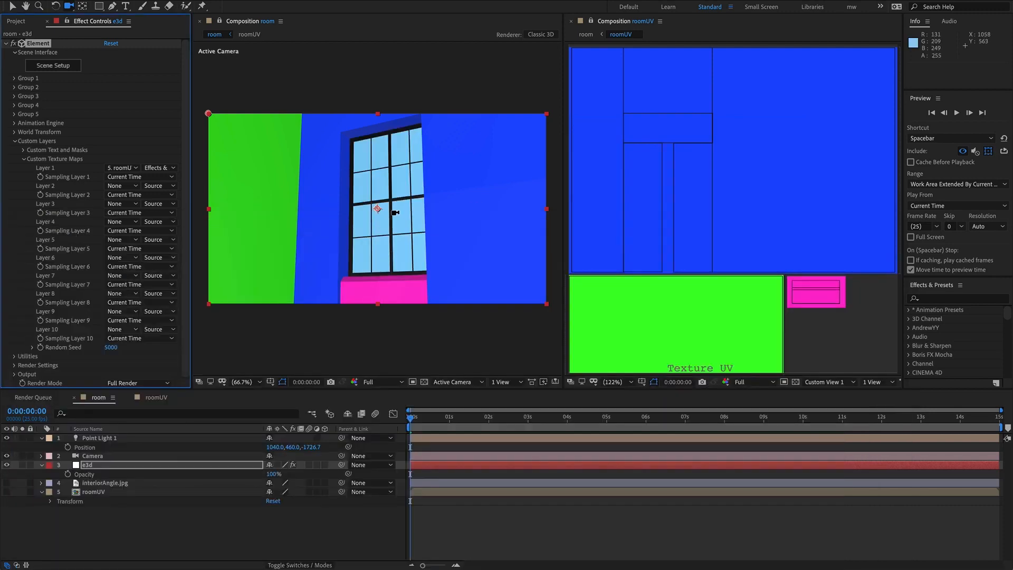
Step: Reopen Element's Scene Setup, disable the window_glass material and apply the scene
{"action": "left_click", "coordinate": [87, 464]}
{"action": "left_click", "coordinate": [46, 67]}
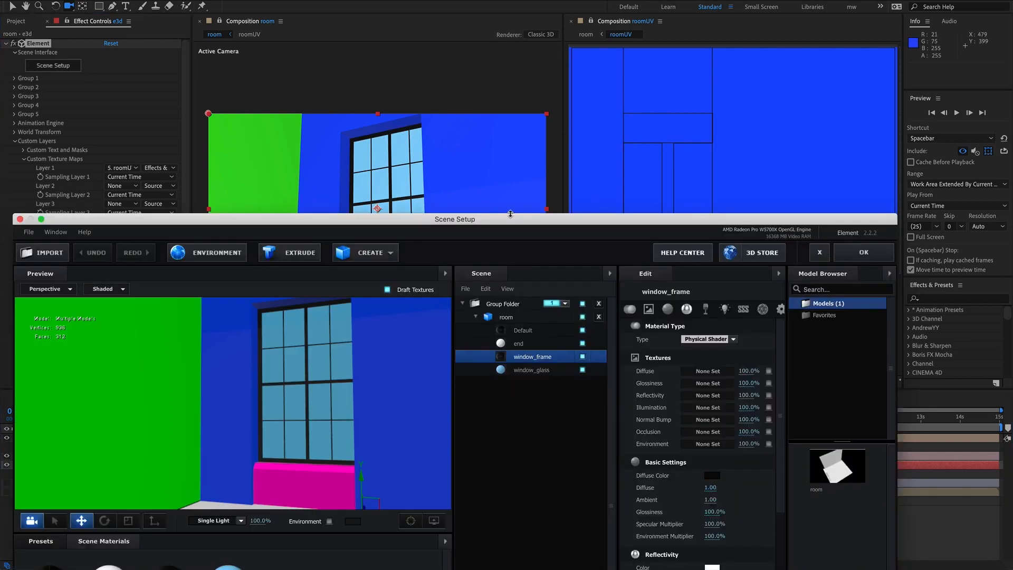
{"action": "left_click", "coordinate": [582, 371]}
{"action": "left_click_drag", "start_coordinate": [404, 381], "coordinate": [368, 394]}
{"action": "left_click", "coordinate": [863, 253]}
Step: Switch to LightWave Layout and delete the New Cube Object from the scene
{"action": "left_click", "coordinate": [638, 207]}
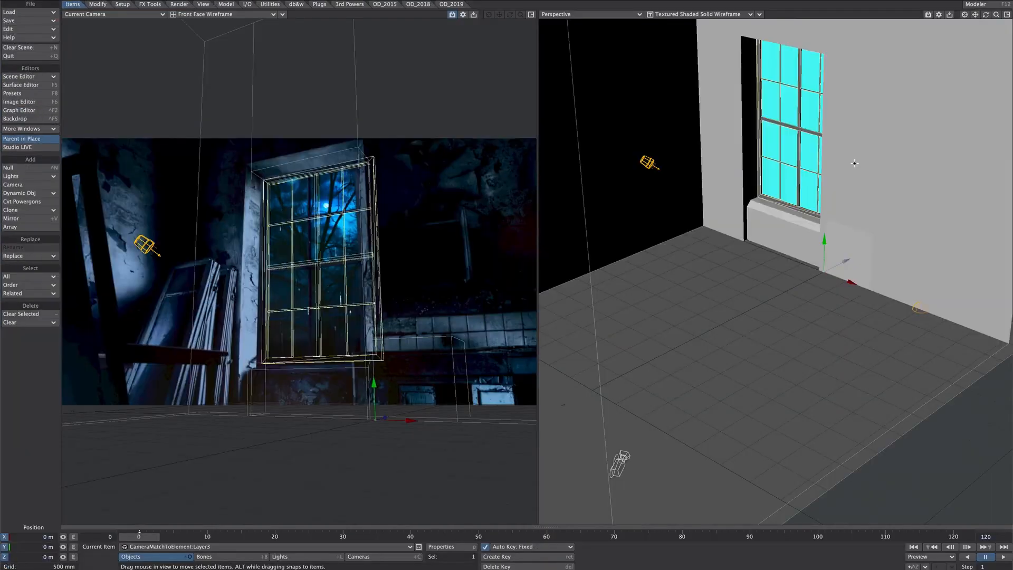
{"action": "left_click", "coordinate": [231, 547]}
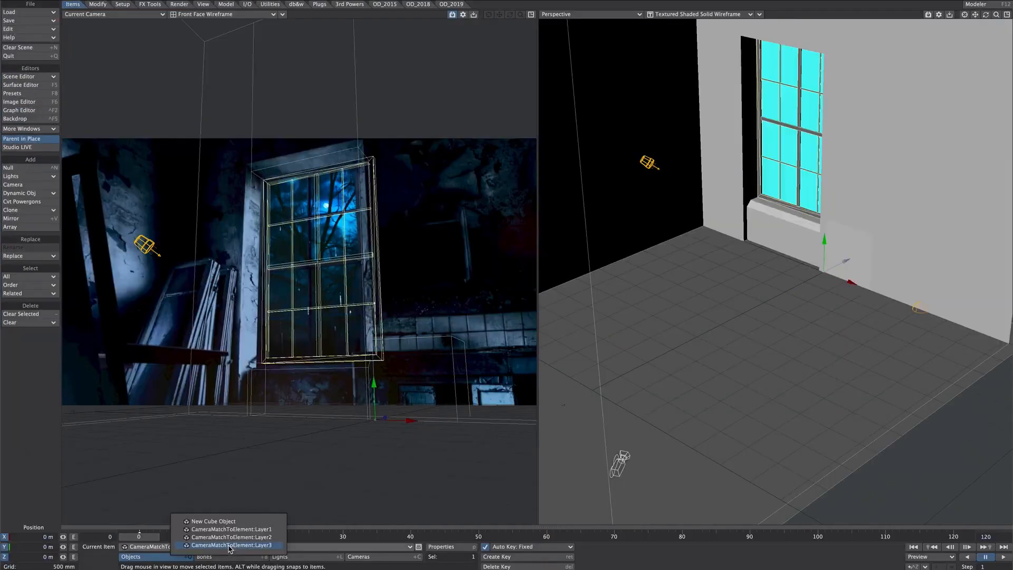
{"action": "left_click", "coordinate": [230, 521]}
{"action": "key", "text": "minus"}
{"action": "left_click", "coordinate": [720, 183]}
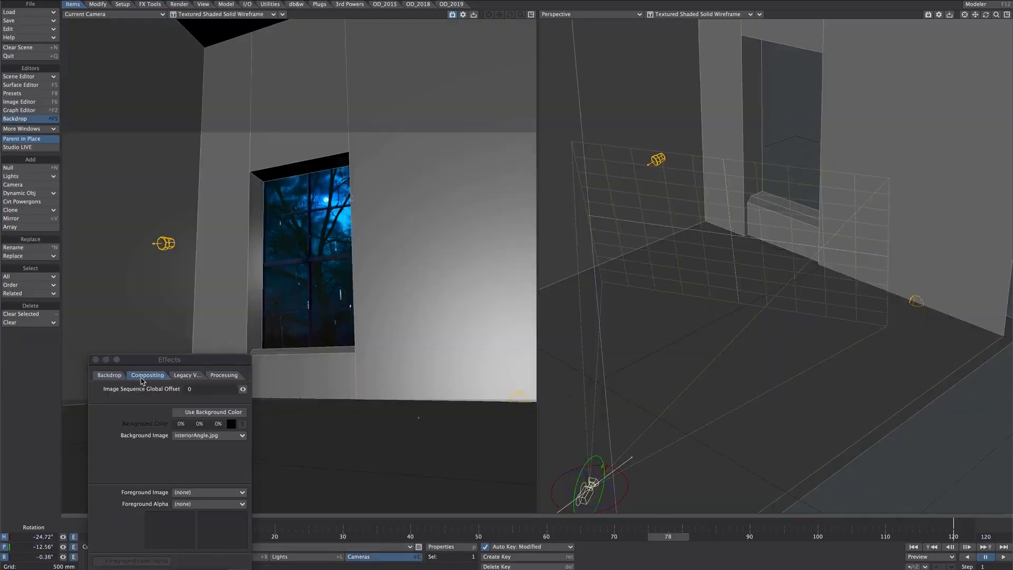
Step: Move and rotate the camera toward the window at frame 120 to keyframe a camera move, and play the animation
{"action": "key", "text": "t"}
{"action": "right_click_drag", "start_coordinate": [736, 465], "coordinate": [737, 444]}
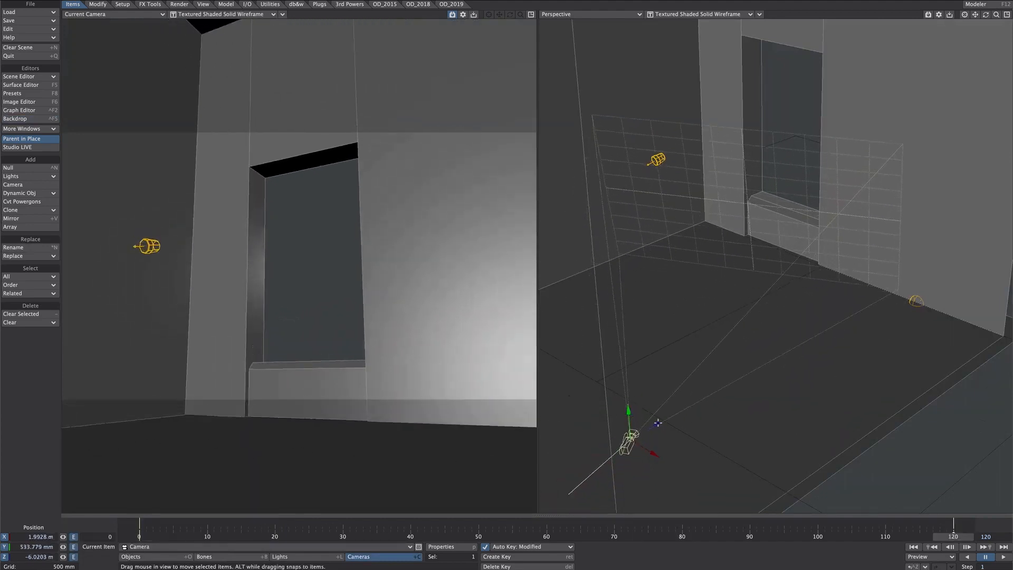
{"action": "left_click_drag", "start_coordinate": [737, 444], "coordinate": [815, 386]}
{"action": "key", "text": "y"}
{"action": "mouse_move", "coordinate": [815, 386]}
{"action": "left_mouse_down"}
{"action": "mouse_move", "coordinate": [794, 369]}
{"action": "mouse_move", "coordinate": [813, 373]}
{"action": "left_mouse_up"}
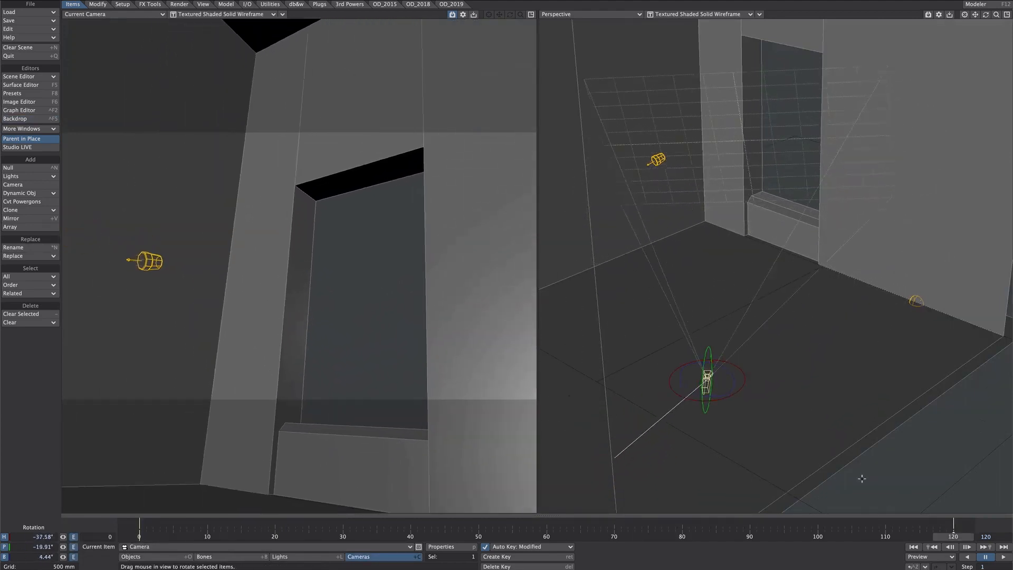
{"action": "left_click", "coordinate": [1003, 557]}
{"action": "left_click", "coordinate": [986, 557]}
{"action": "left_click_drag", "start_coordinate": [703, 384], "coordinate": [691, 382]}
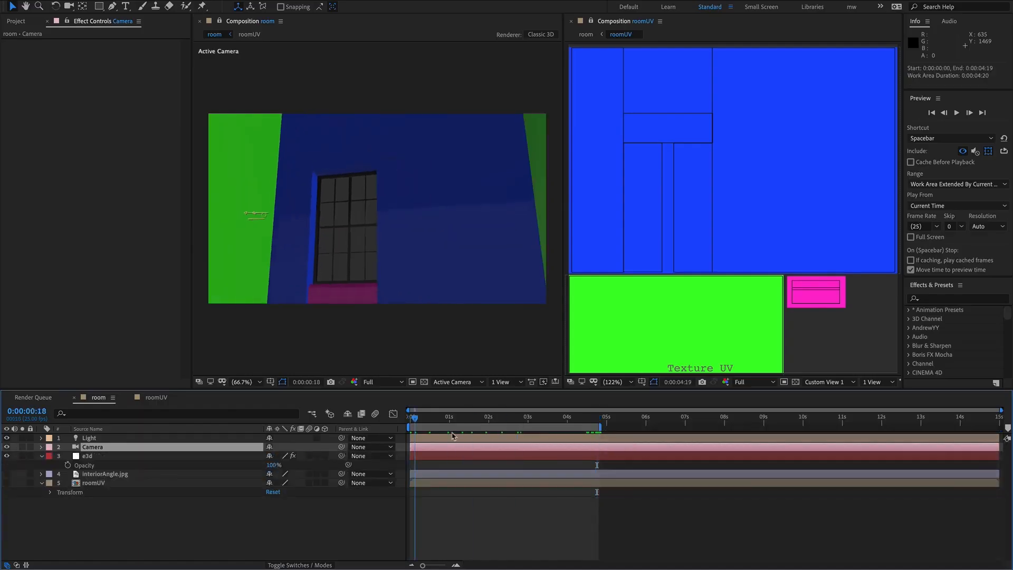
Step: Preview the room composition's camera animation in After Effects, duplicate the Camera layer and make the copy a two-node camera
{"action": "key", "text": "KP_0"}
{"action": "left_click_drag", "start_coordinate": [453, 436], "coordinate": [404, 427]}
{"action": "key", "text": "space"}
{"action": "key", "text": "super+d"}
{"action": "double_click", "coordinate": [95, 447]}
{"action": "left_click", "coordinate": [443, 122]}
{"action": "left_click", "coordinate": [443, 132]}
{"action": "left_click", "coordinate": [666, 334]}
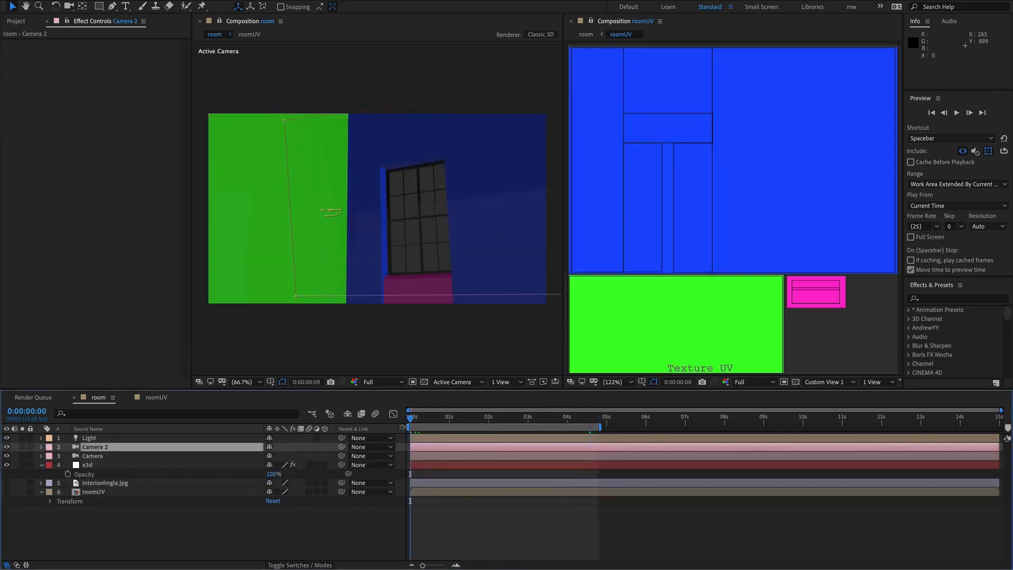
Step: Clear Camera 2's copied animation, enable fresh Point of Interest and Position keyframes at time 0, and reframe the starting view
{"action": "key", "text": "u"}
{"action": "key", "text": "u"}
{"action": "left_click", "coordinate": [67, 456]}
{"action": "left_click", "coordinate": [95, 447]}
{"action": "key", "text": "shift+a"}
{"action": "left_click", "coordinate": [67, 457]}
{"action": "key", "text": "c"}
{"action": "key", "text": "v"}
{"action": "left_click_drag", "start_coordinate": [400, 264], "coordinate": [461, 237]}
{"action": "key", "text": "c"}
Step: Hide the original Camera layer and reframe Camera 2 at the end of the work area to keyframe its final view
{"action": "left_click", "coordinate": [598, 419]}
{"action": "left_click", "coordinate": [7, 510]}
{"action": "left_click_drag", "start_coordinate": [417, 424], "coordinate": [598, 425]}
{"action": "key", "text": "c"}
{"action": "left_click_drag", "start_coordinate": [490, 242], "coordinate": [509, 257]}
{"action": "key", "text": "c"}
{"action": "key", "text": "c"}
{"action": "key", "text": "c"}
{"action": "left_click_drag", "start_coordinate": [597, 417], "coordinate": [410, 418]}
Step: Rename the Camera 2 layer as CameraAE
{"action": "left_click", "coordinate": [95, 447]}
{"action": "key", "text": "Return"}
{"action": "type", "text": "Camera"}
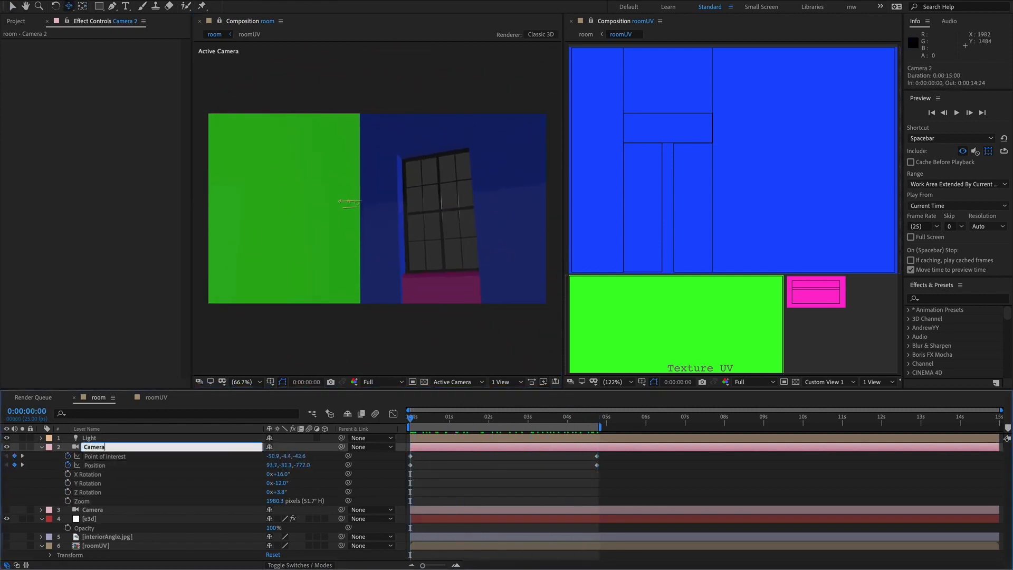
{"action": "type", "text": "AE"}
{"action": "key", "text": "Return"}
Step: Export the After Effects camera animation for LightWave and play it back in Layout
{"action": "left_click", "coordinate": [90, 1]}
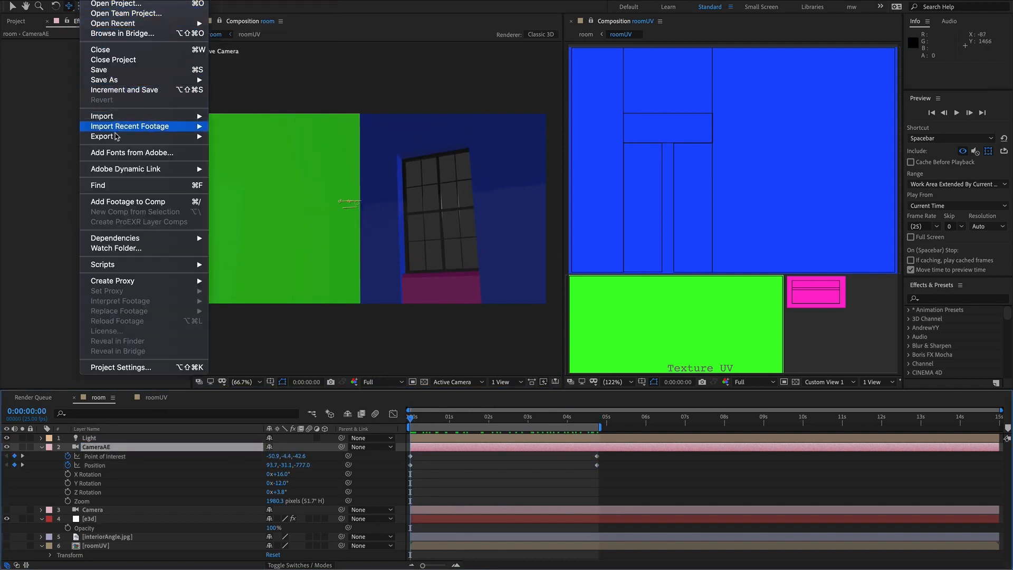
{"action": "mouse_move", "coordinate": [117, 136]}
{"action": "left_click", "coordinate": [263, 177]}
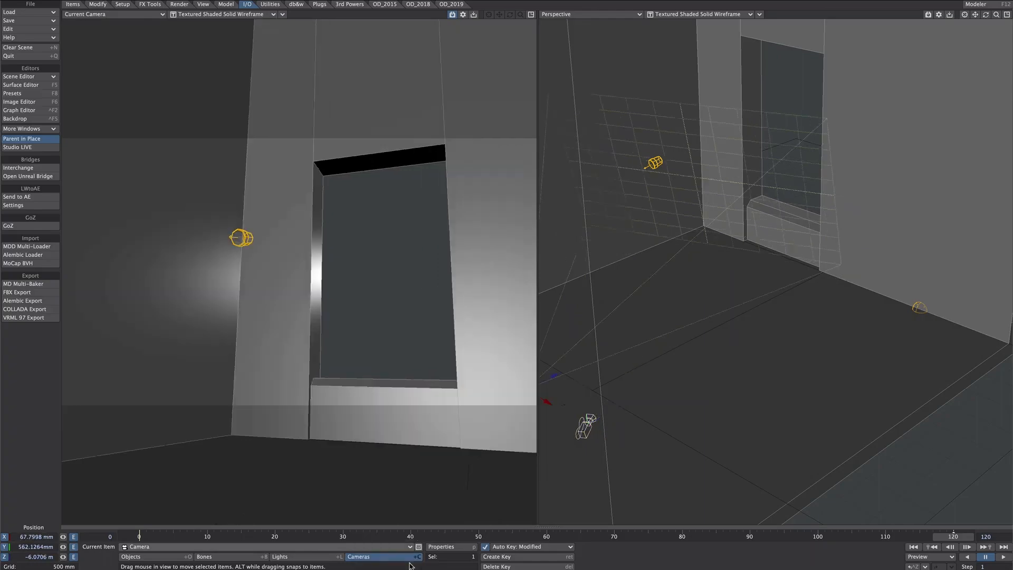
{"action": "left_click", "coordinate": [1004, 557]}
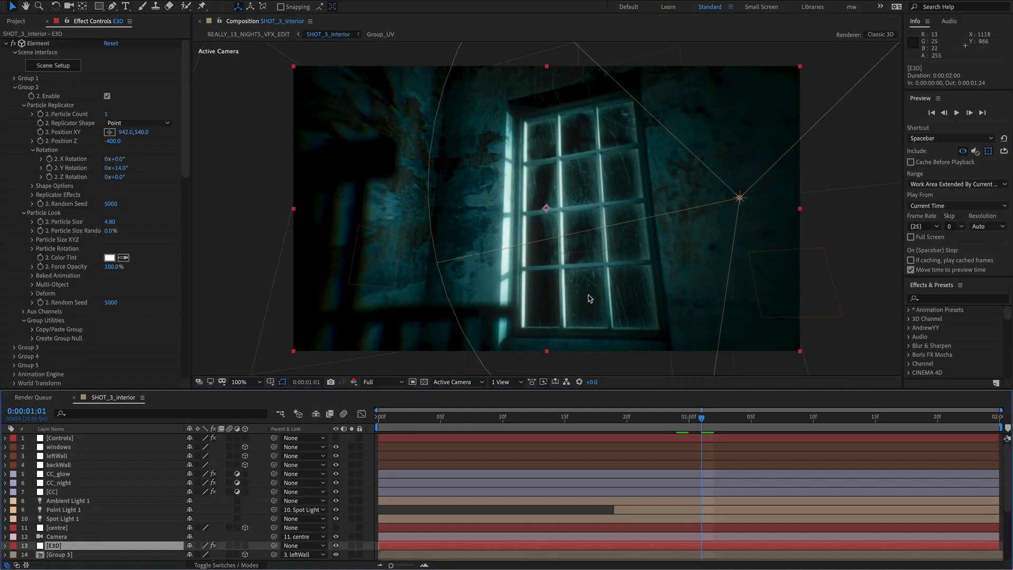
Step: Examine the finished SHOT_3_interior room in After Effects from an orbited Custom View 1
{"action": "left_click_drag", "start_coordinate": [580, 212], "coordinate": [596, 161]}
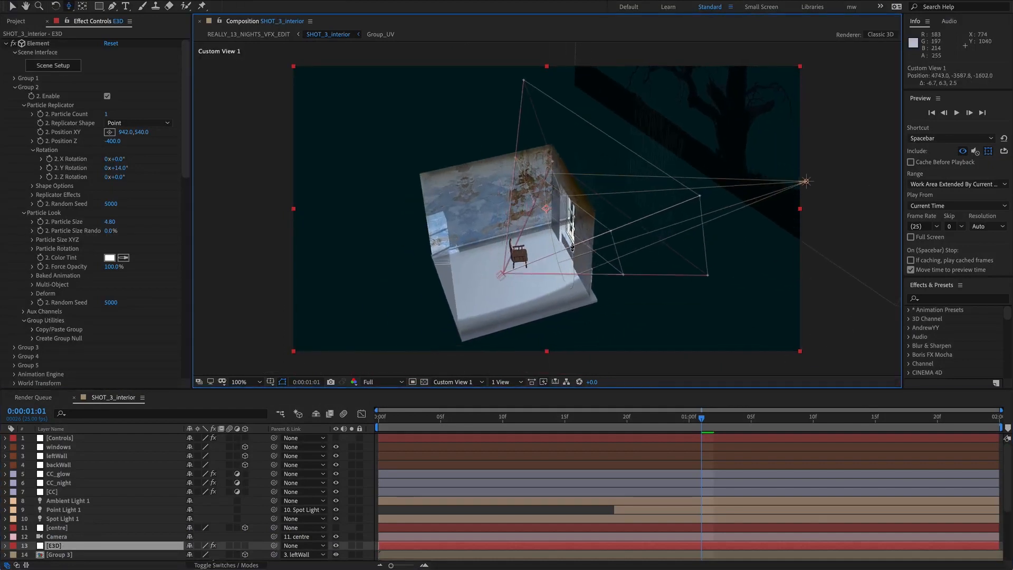
{"action": "left_click_drag", "start_coordinate": [573, 247], "coordinate": [602, 187]}
{"action": "left_click_drag", "start_coordinate": [563, 238], "coordinate": [565, 315]}
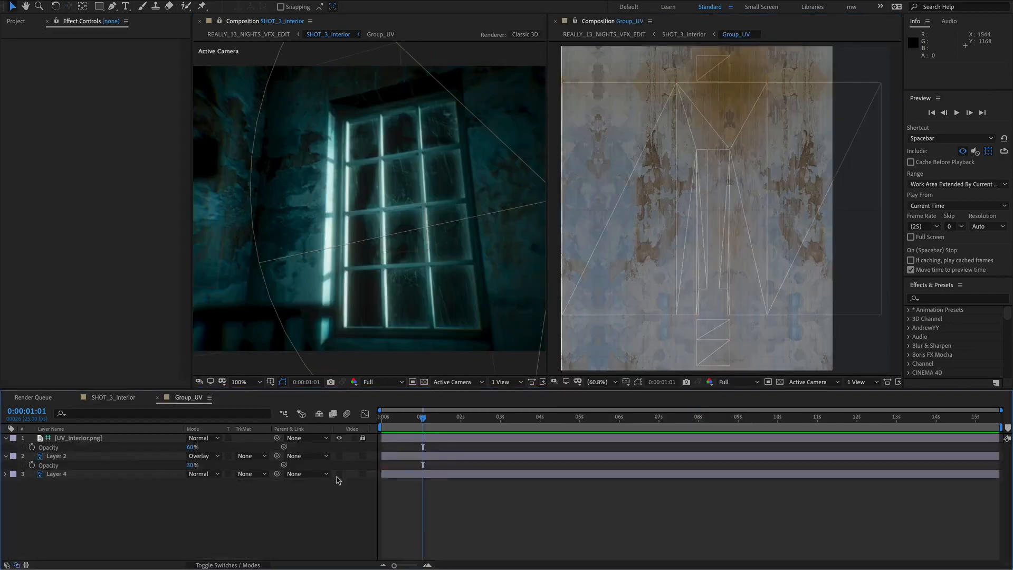
Step: Toggle Group_UV's texture layers to compare their effect on the interior shot, and solo Layer 2
{"action": "left_click", "coordinate": [338, 475]}
{"action": "left_click", "coordinate": [341, 457]}
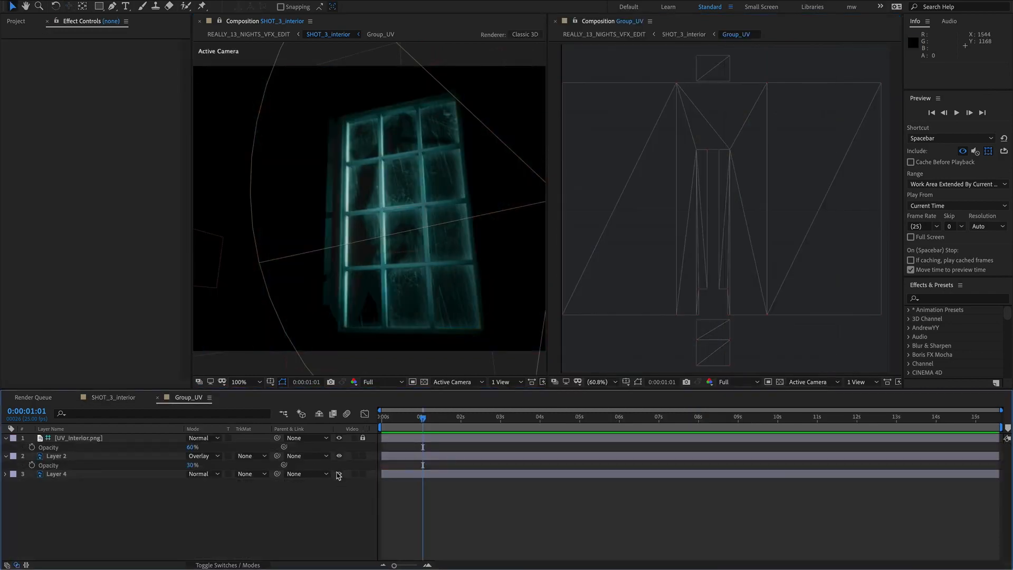
{"action": "left_click", "coordinate": [338, 475]}
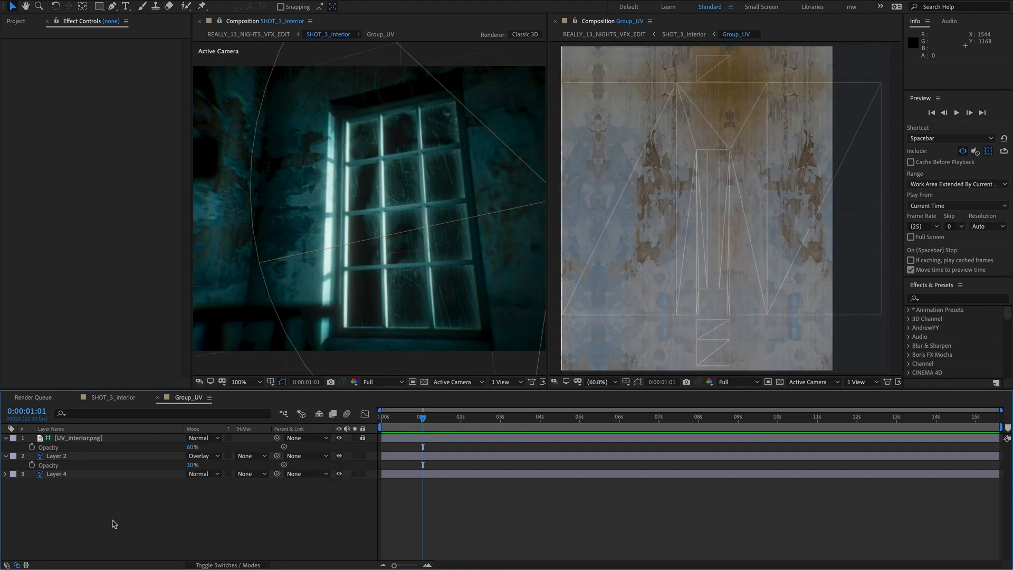
{"action": "left_click", "coordinate": [355, 457]}
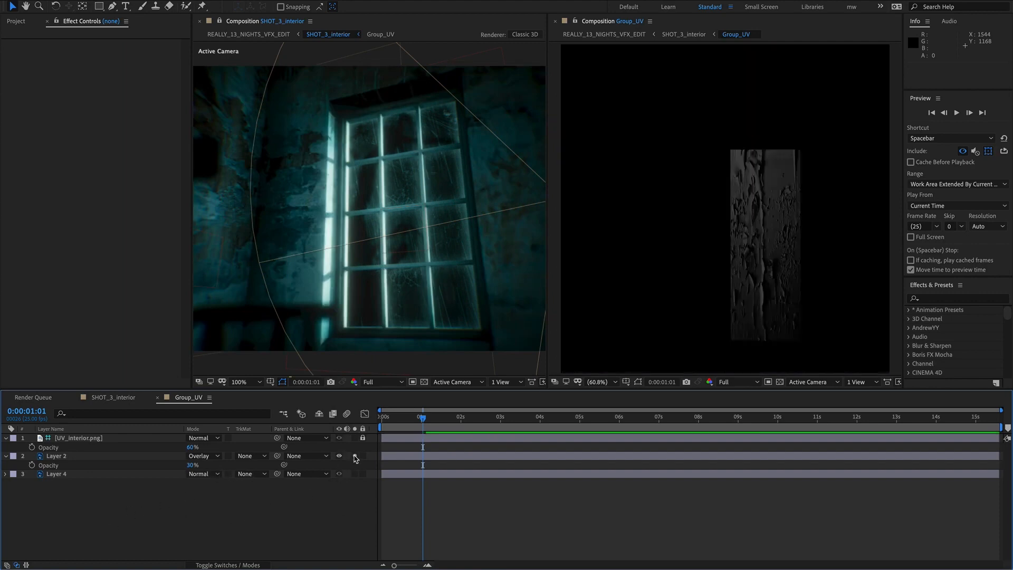
Step: Unsolo Layer 2 in Group_UV and shift its texture by about -59 px horizontally and -180 px vertically against the UV layout
{"action": "left_click", "coordinate": [356, 457]}
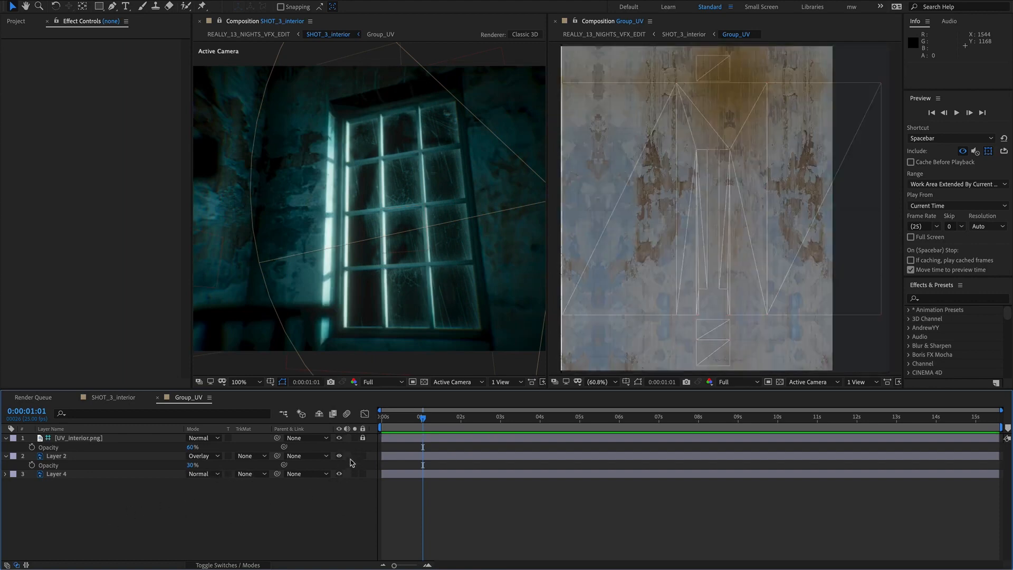
{"action": "left_click", "coordinate": [433, 457]}
{"action": "left_click", "coordinate": [740, 231]}
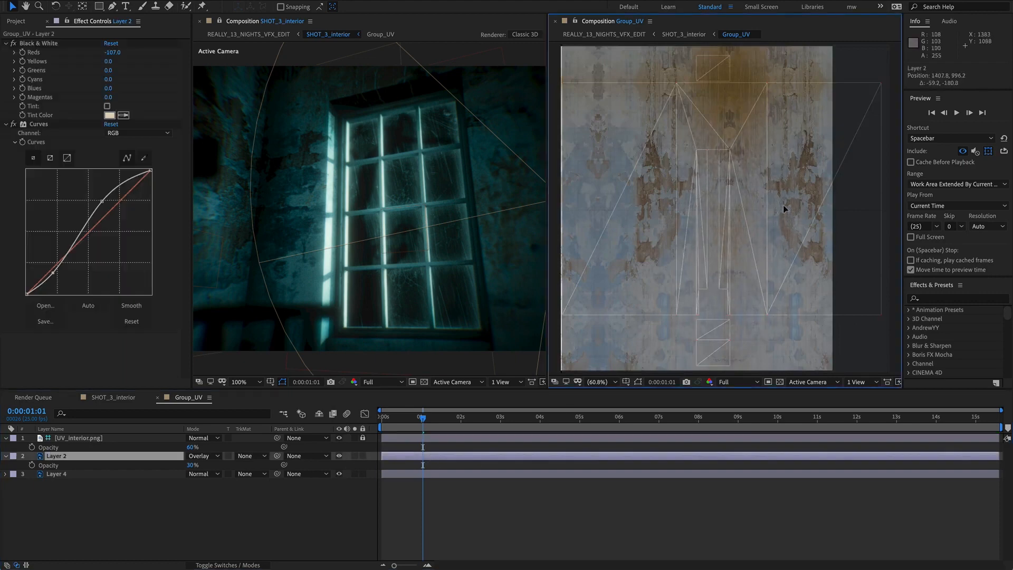
{"action": "left_click_drag", "start_coordinate": [783, 209], "coordinate": [783, 188]}
{"action": "key", "text": "F2"}
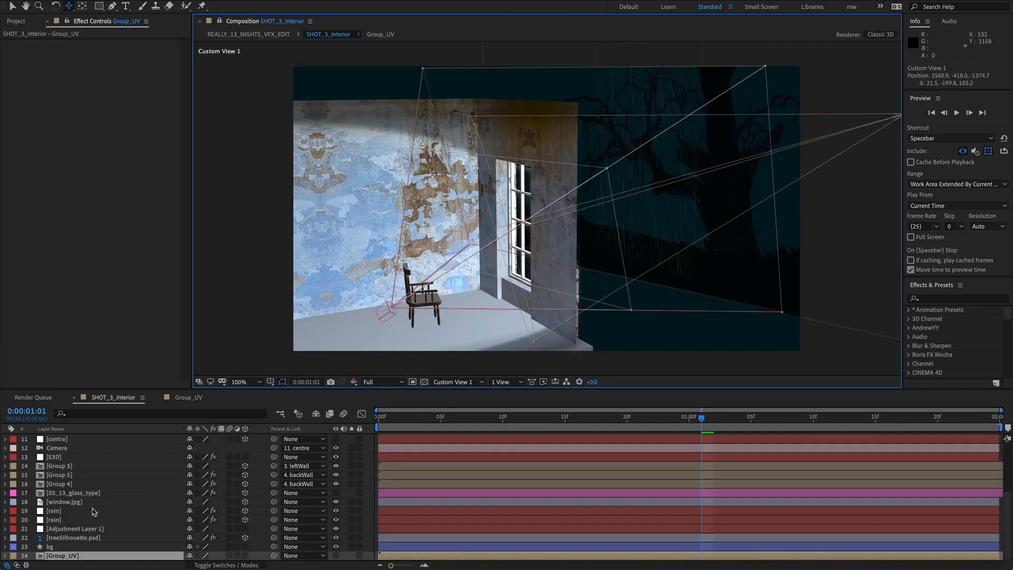
Step: Toggle the visibility of the upper rain layer in SHOT_3_interior to check its effect outside the window
{"action": "scroll", "coordinate": [126, 521], "scroll_direction": "down", "scroll_amount": 2}
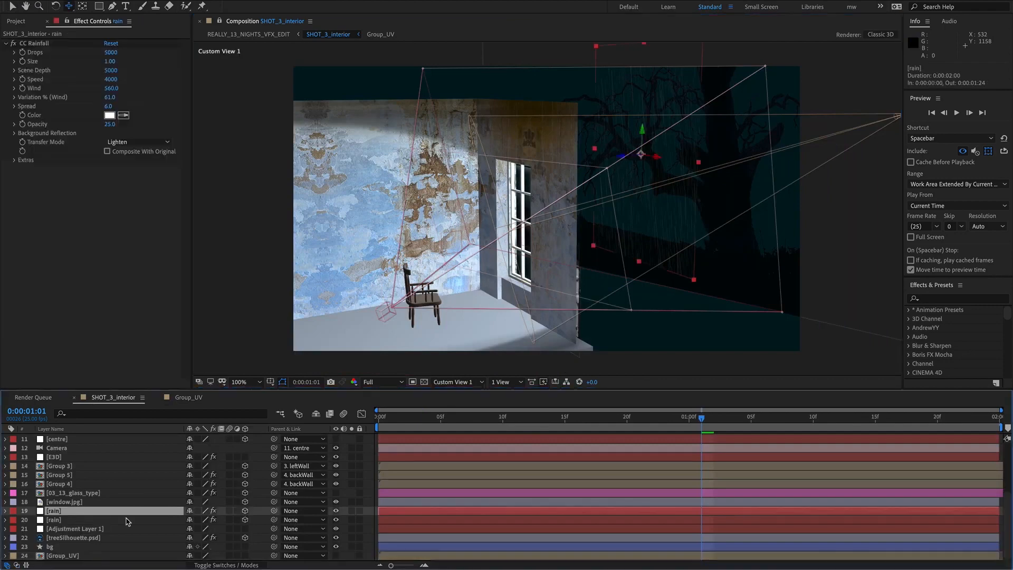
{"action": "left_click", "coordinate": [335, 512]}
{"action": "left_click", "coordinate": [336, 510]}
Step: Frame the window.jpg layer in Custom View 1, orbit around it and toggle its visibility to compare the panes with and without it
{"action": "left_click", "coordinate": [108, 503]}
{"action": "key", "text": "alt+shift+super+backslash"}
{"action": "left_click_drag", "start_coordinate": [554, 261], "coordinate": [677, 236]}
{"action": "left_click", "coordinate": [336, 502]}
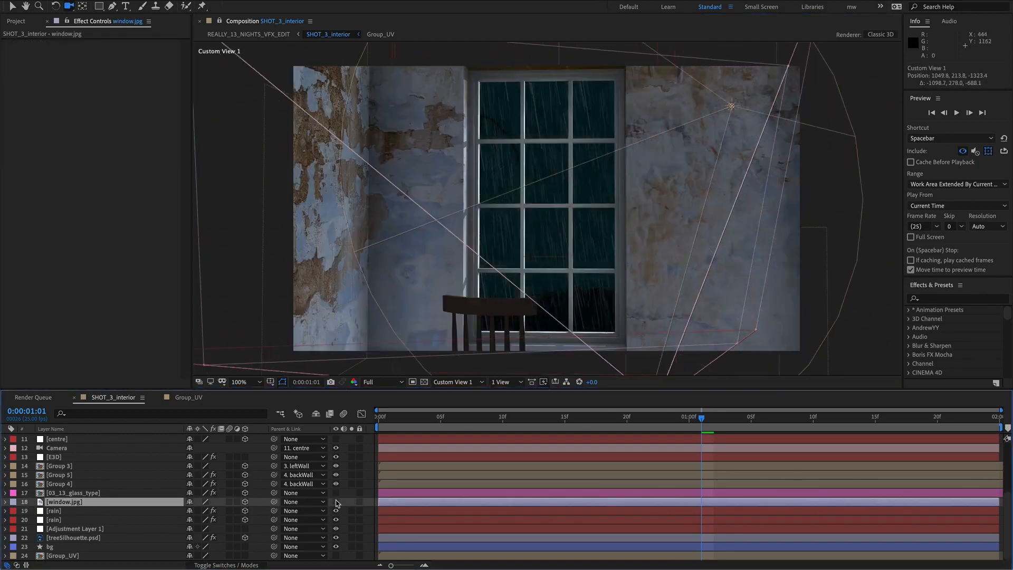
{"action": "left_click", "coordinate": [336, 502]}
{"action": "left_click", "coordinate": [336, 502]}
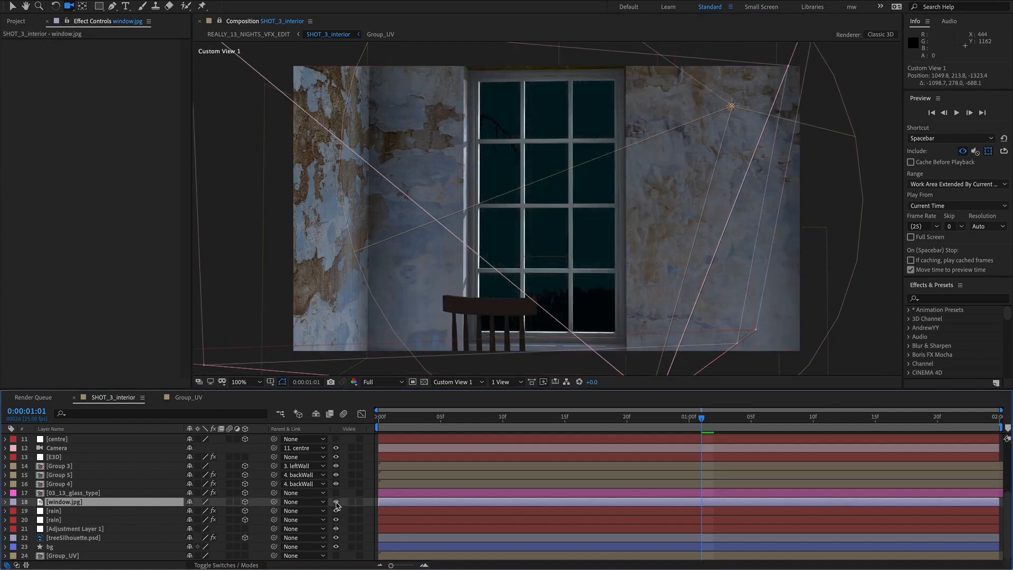
{"action": "left_click", "coordinate": [336, 502]}
Step: View the shot through the Active Camera and toggle the E3D layer's solo to compare the Element render with the full composite
{"action": "left_click", "coordinate": [352, 457]}
{"action": "key", "text": "F12"}
{"action": "left_click", "coordinate": [352, 457]}
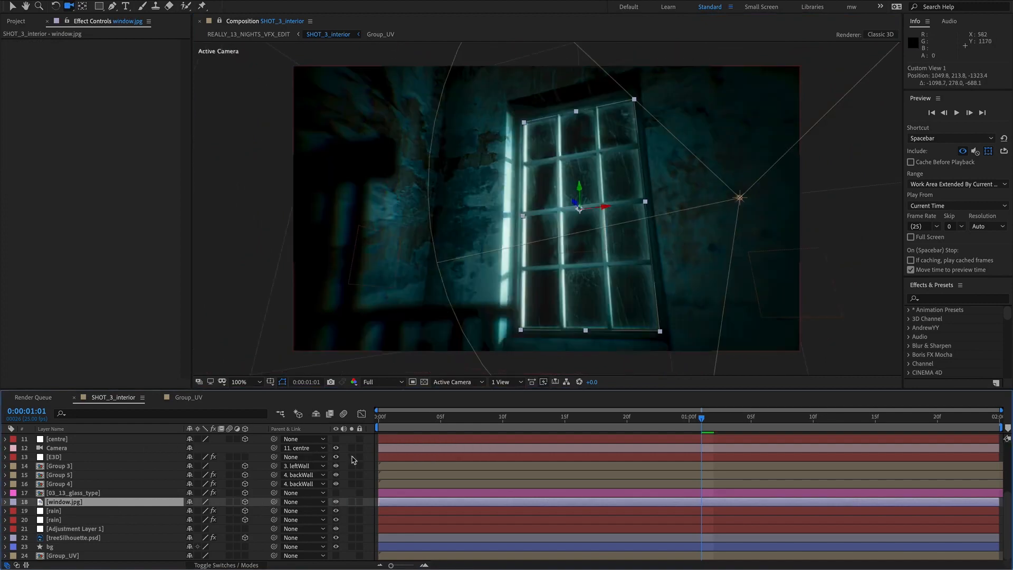
{"action": "left_click", "coordinate": [351, 457]}
{"action": "left_click", "coordinate": [351, 457]}
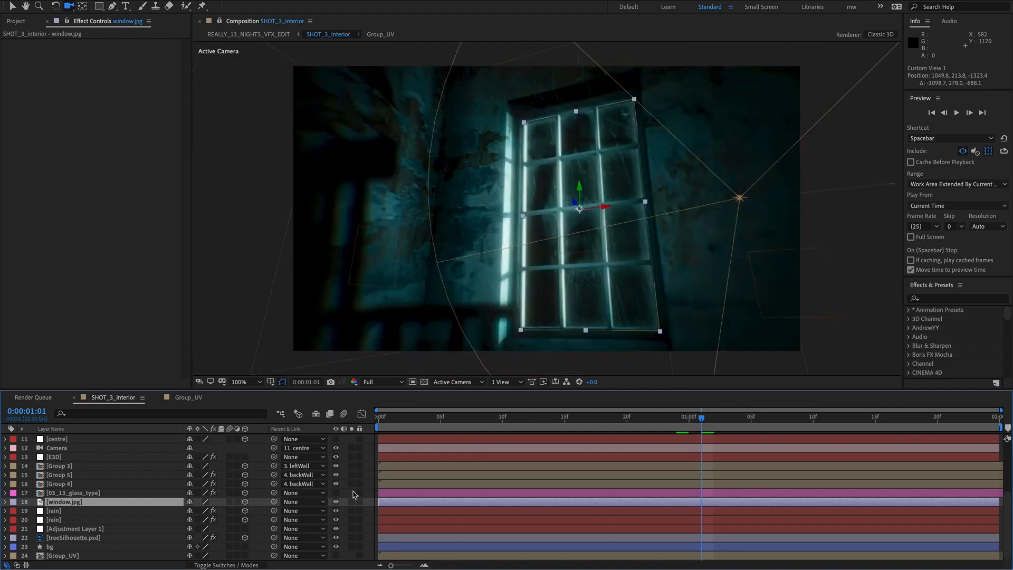
{"action": "scroll", "coordinate": [273, 516], "scroll_direction": "up", "scroll_amount": 3}
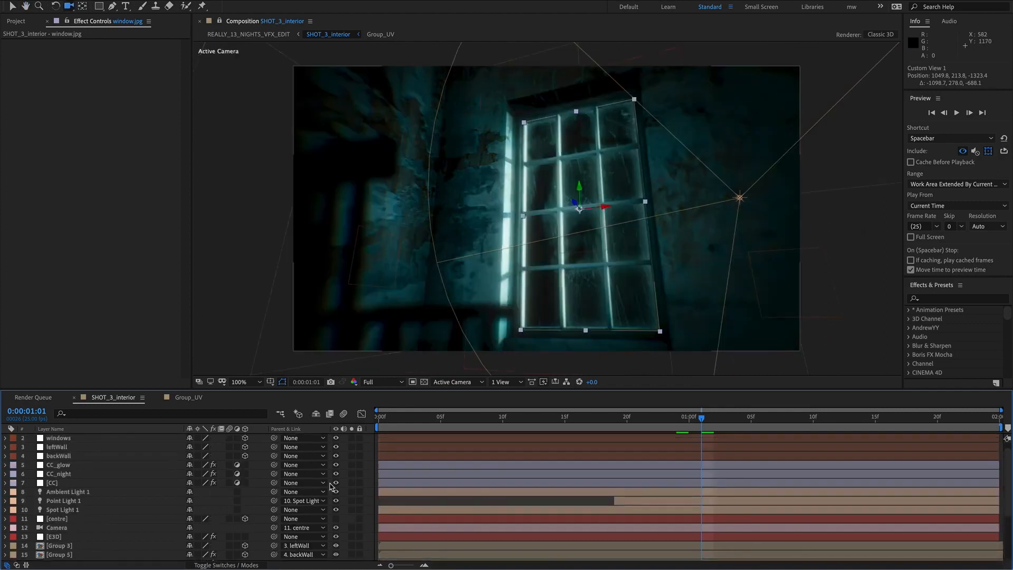